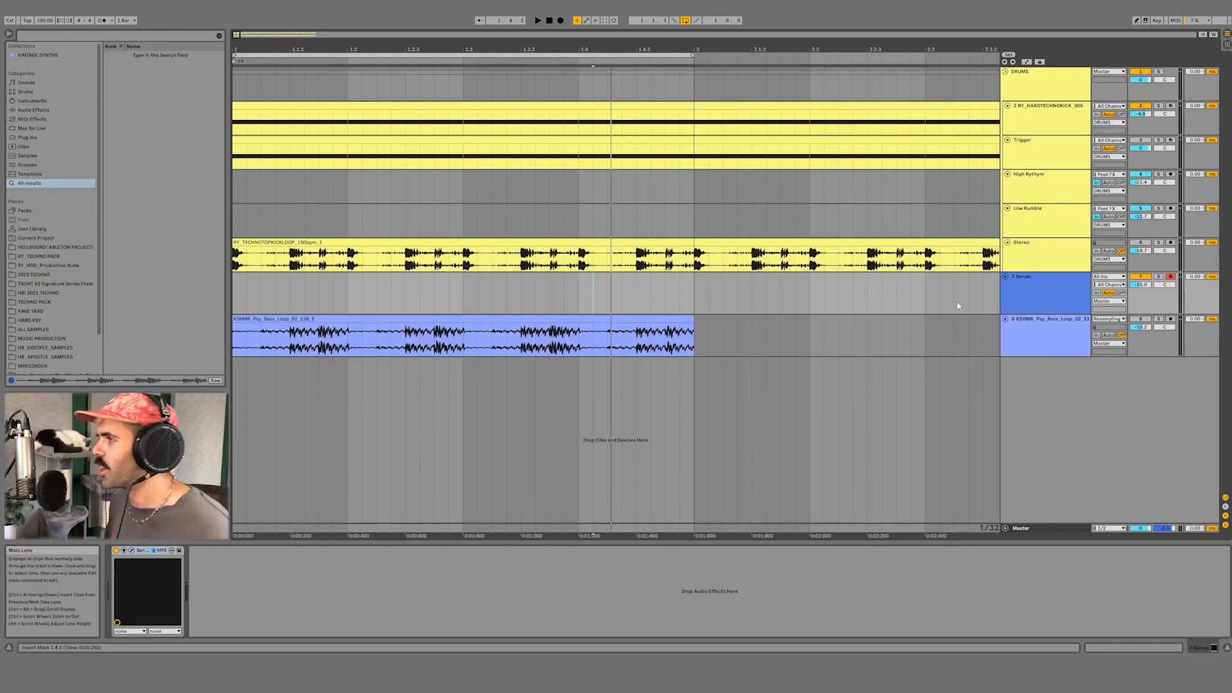
Turn on the KSHMR psy bass loop track and audition it together with the drums.
click(1059, 330)
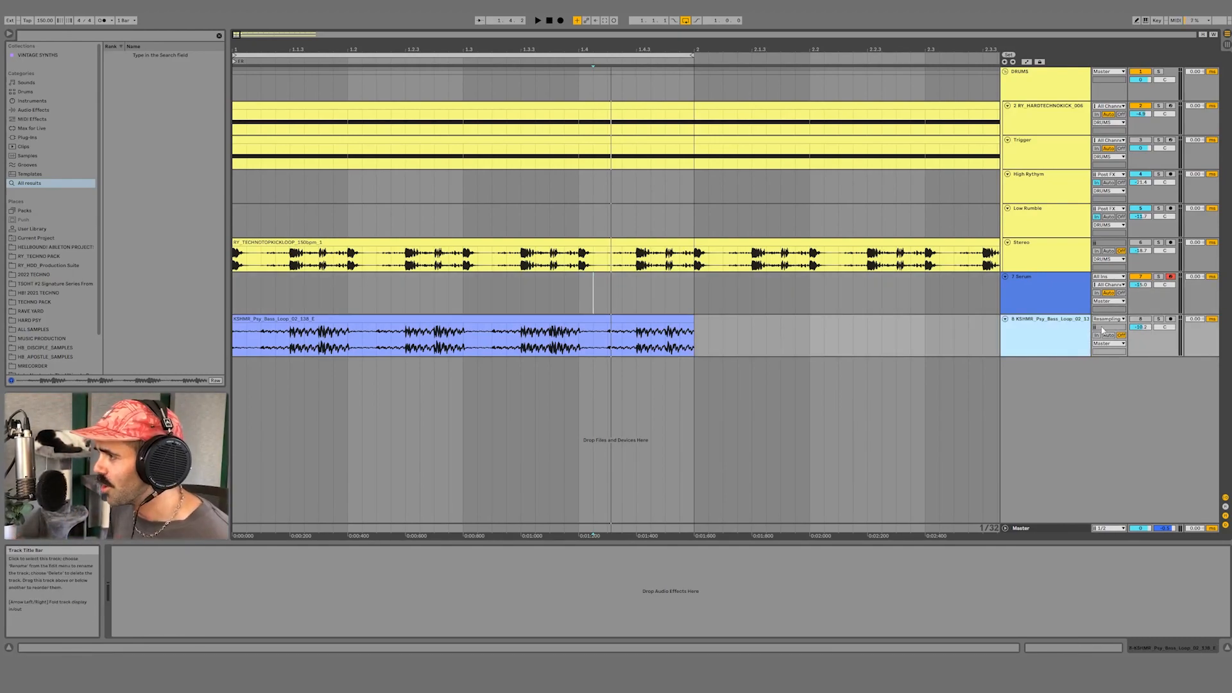
drag(522, 49, 594, 46)
click(1141, 318)
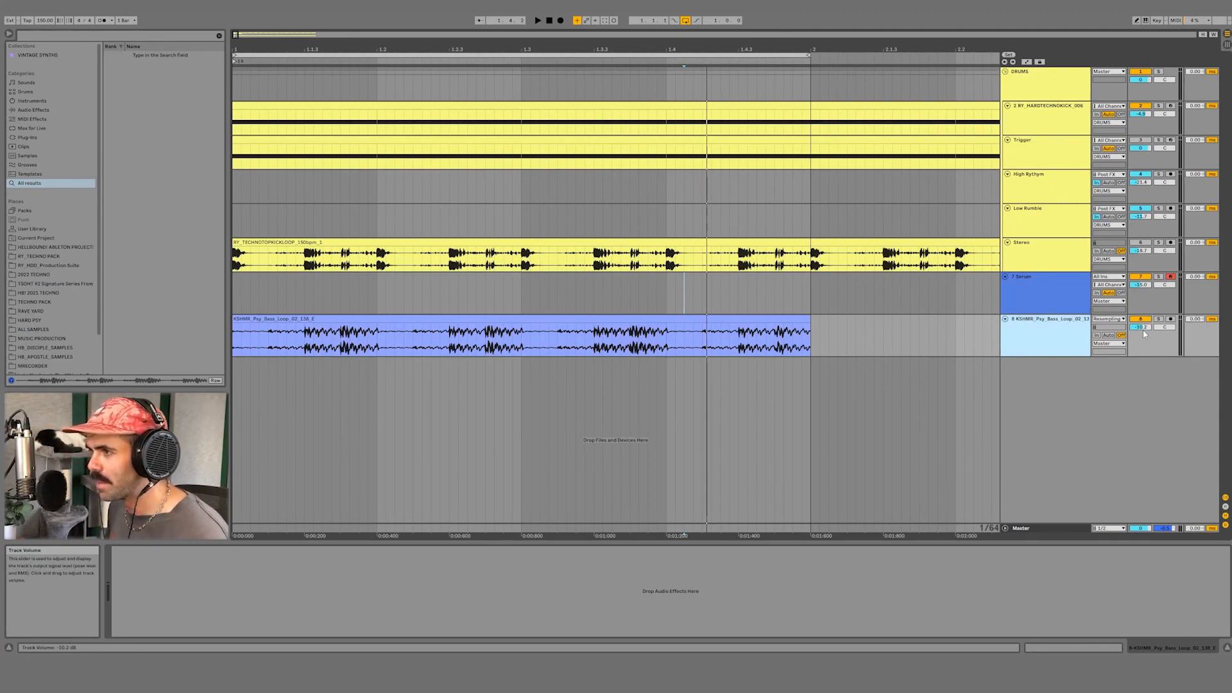
key(space)
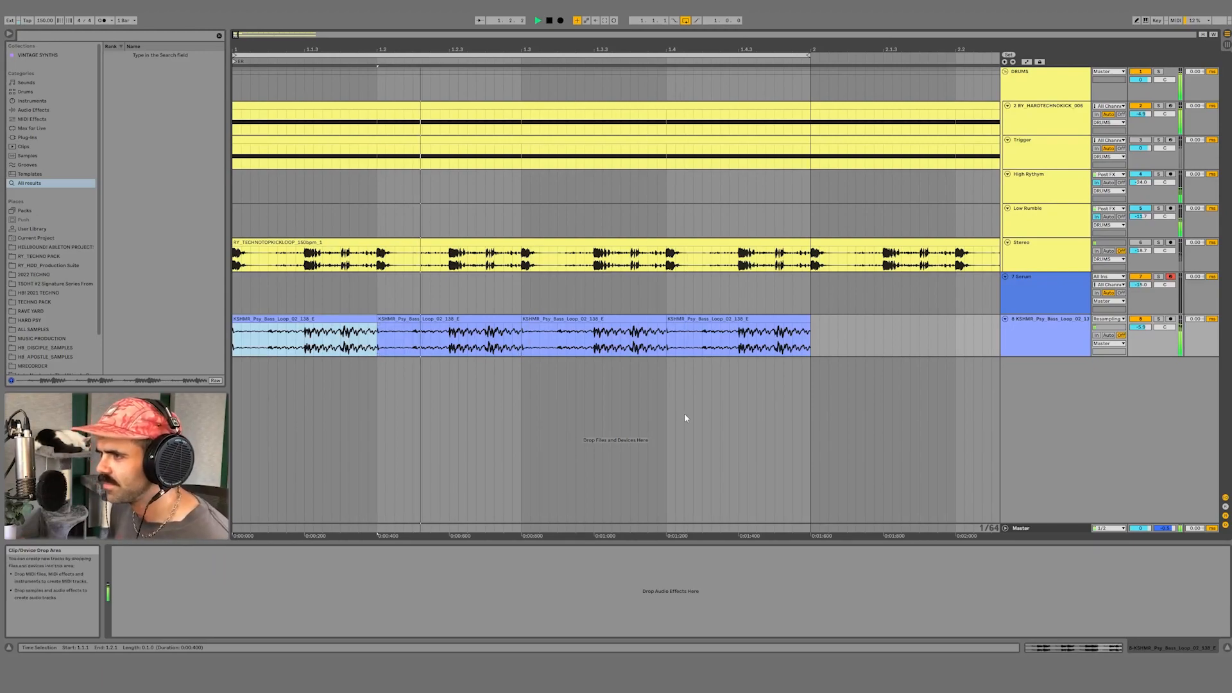
key(space)
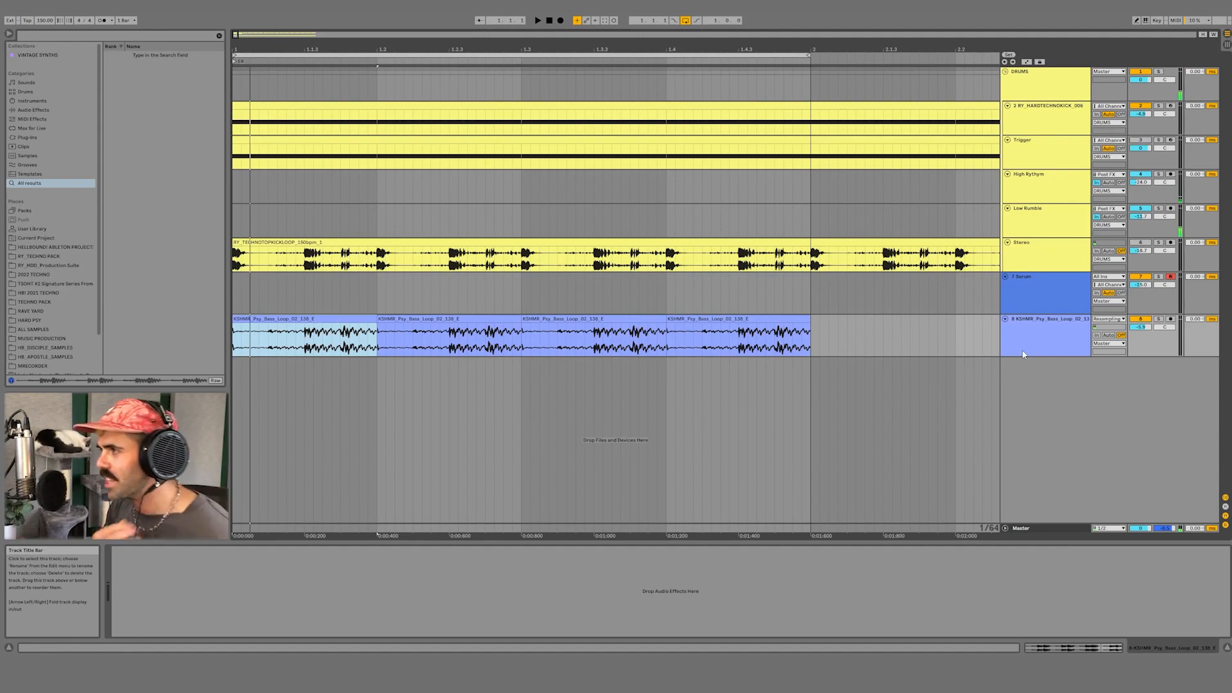
Move the KSHMR psy bass loop track above the Serum track.
click(1024, 350)
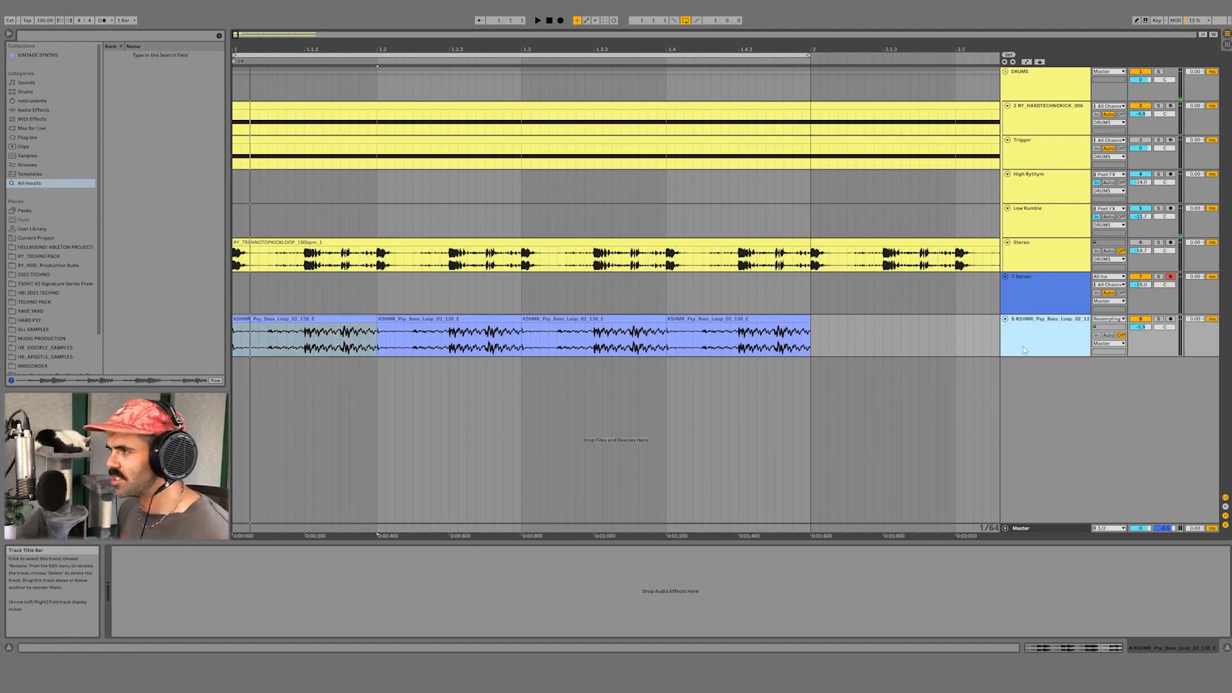
drag(1023, 346, 1036, 302)
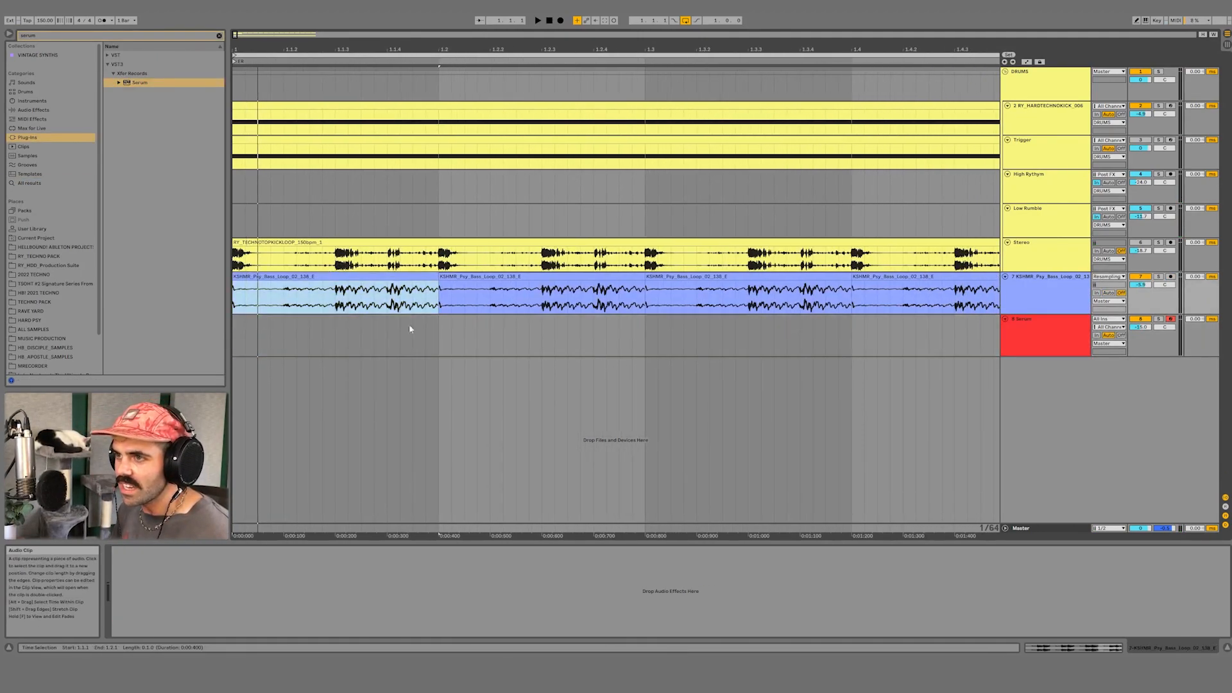
Create a one-beat MIDI clip at the start of the Serum track and fill it with four consecutive sixteenth notes.
drag(409, 329, 222, 336)
key(ctrl+shift+m)
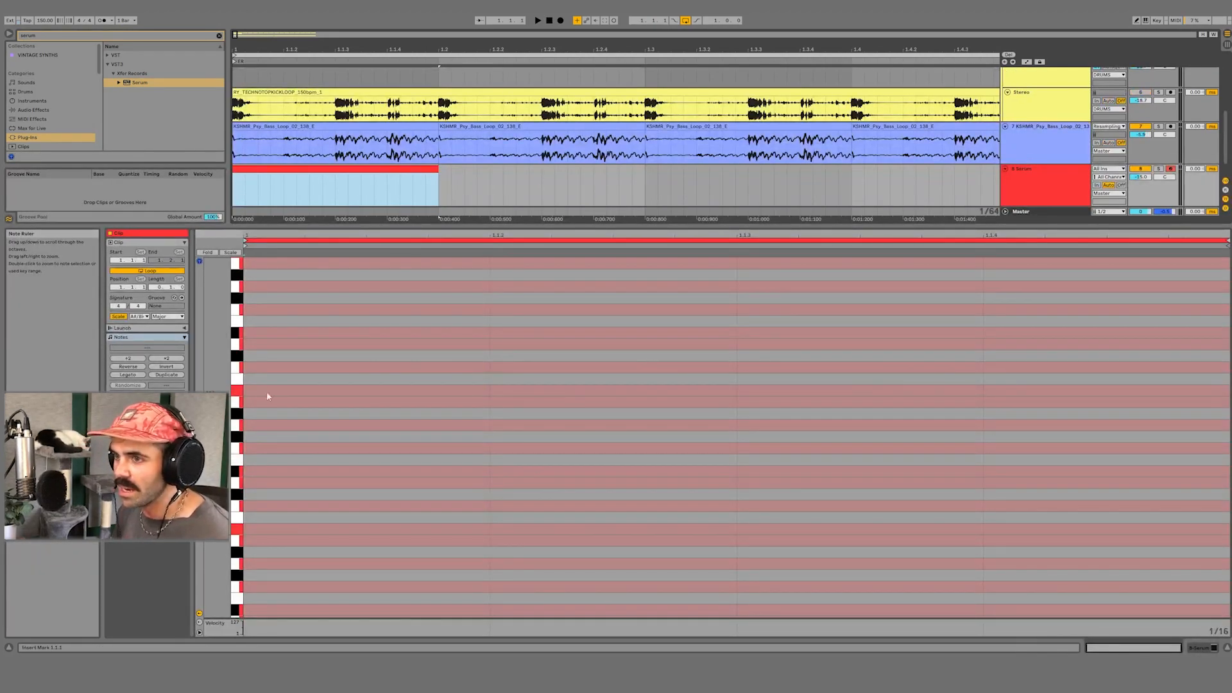
double_click(270, 463)
key(ctrl+d)
key(ctrl+d)
key(ctrl+d)
Transpose all notes in the Serum clip down two octaves and return to the device view.
key(ctrl+a)
key(shift+Down)
key(shift+Down)
key(shift+Tab)
Duplicate the one-beat Serum clip three times so the pattern fills the first bar.
click(413, 319)
key(ctrl+d)
key(ctrl+d)
key(ctrl+d)
drag(831, 346, 227, 340)
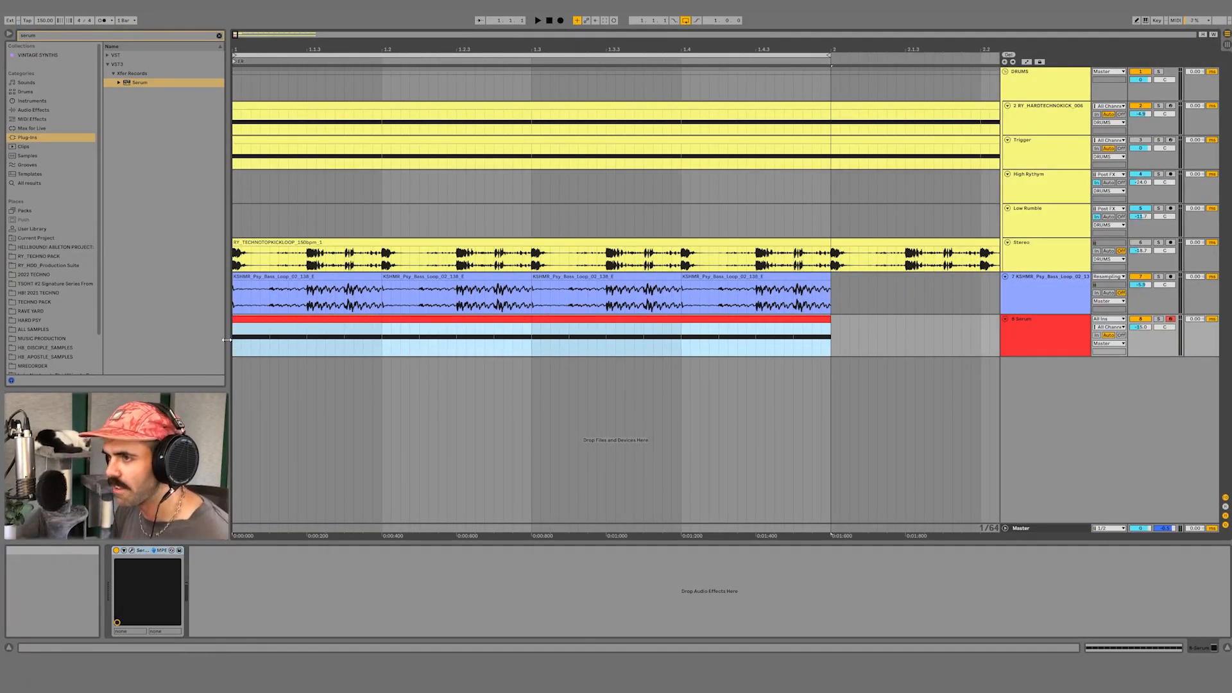
Reset the Serum track's volume to 0 dB, solo it and audition the bass pattern.
double_click(1140, 328)
click(1159, 319)
key(space)
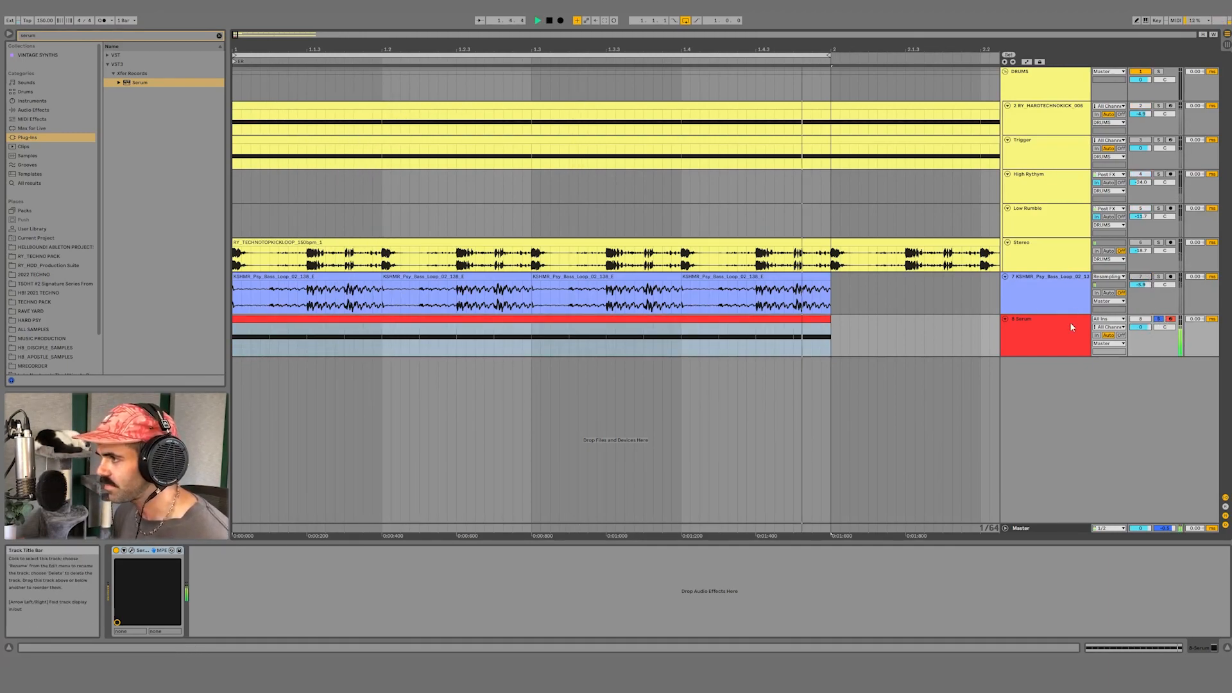
key(space)
Load PsyScope_Pro after Serum on the Serum track and copy it to the KSHMR psy bass loop track.
key(ctrl+f)
text(psyscope)
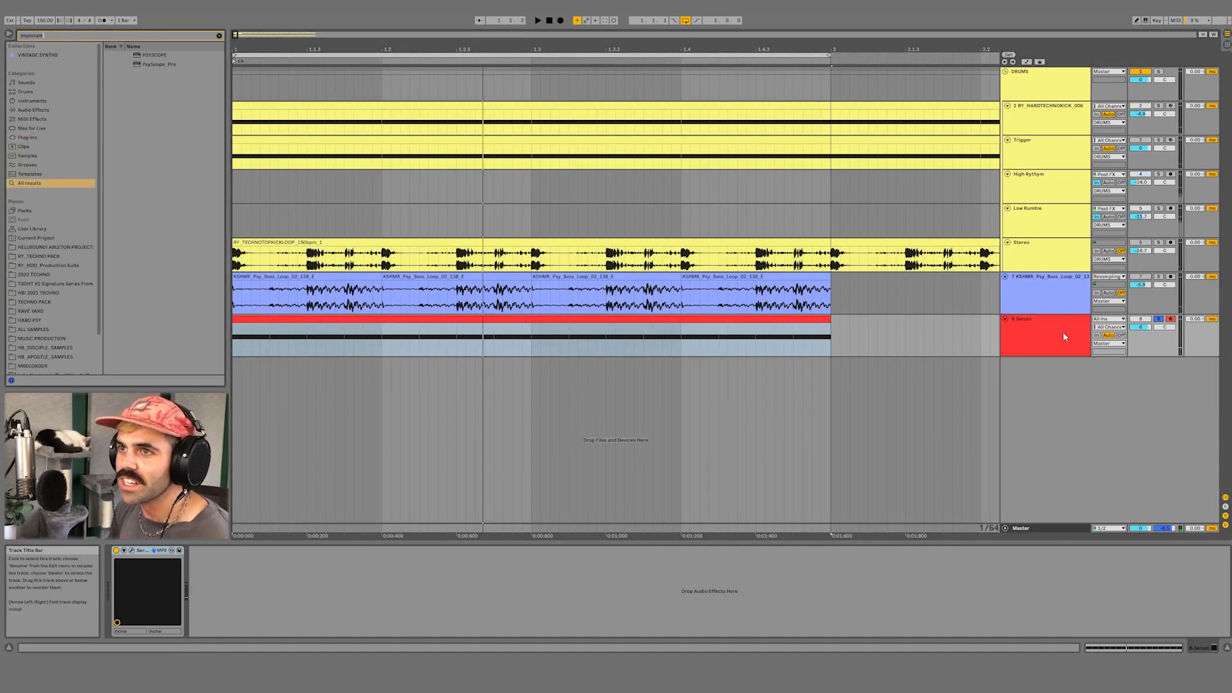
key(Down)
key(Down)
key(Return)
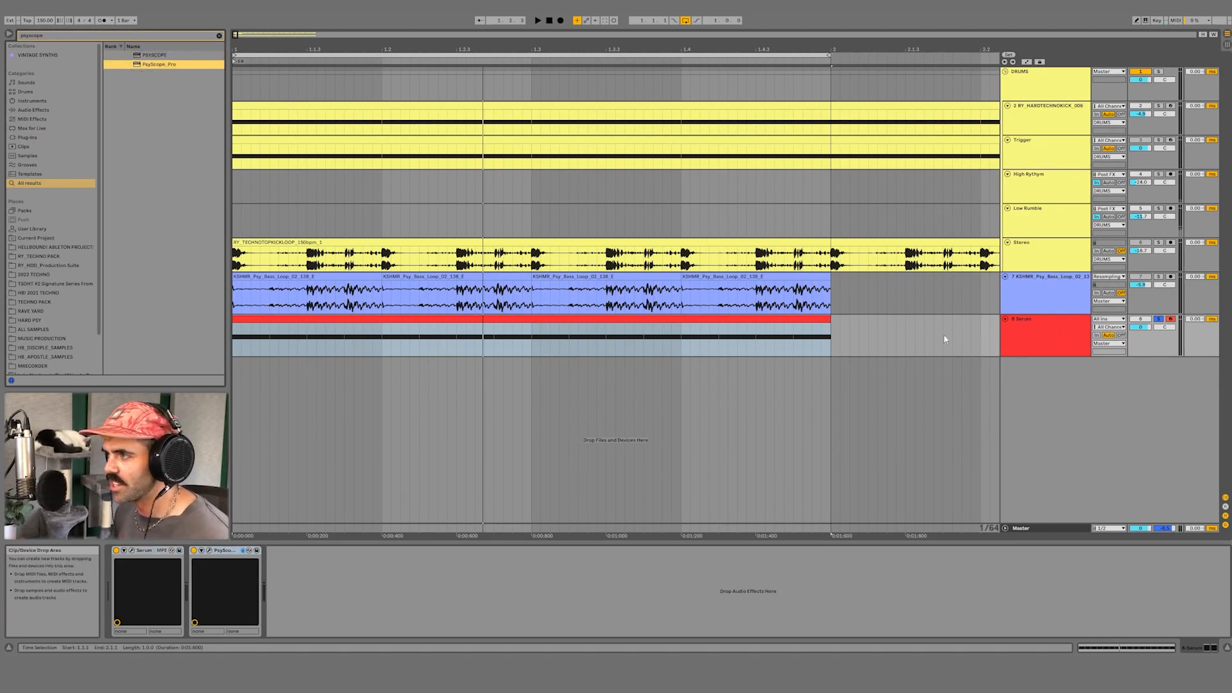
drag(225, 551, 529, 353)
drag(535, 305, 911, 297)
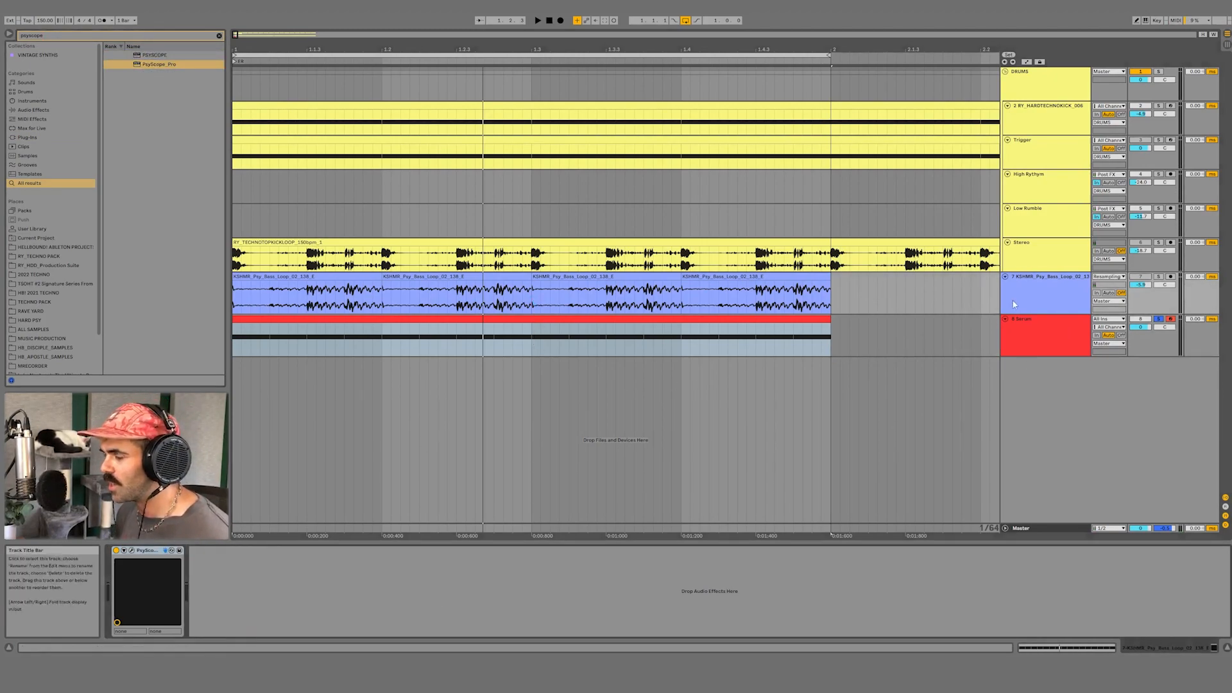
Rename the bass loop track "Reference Psy" and the Serum track "serum Psy".
text(Reference Psy)
key(Tab)
text(serum Psy)
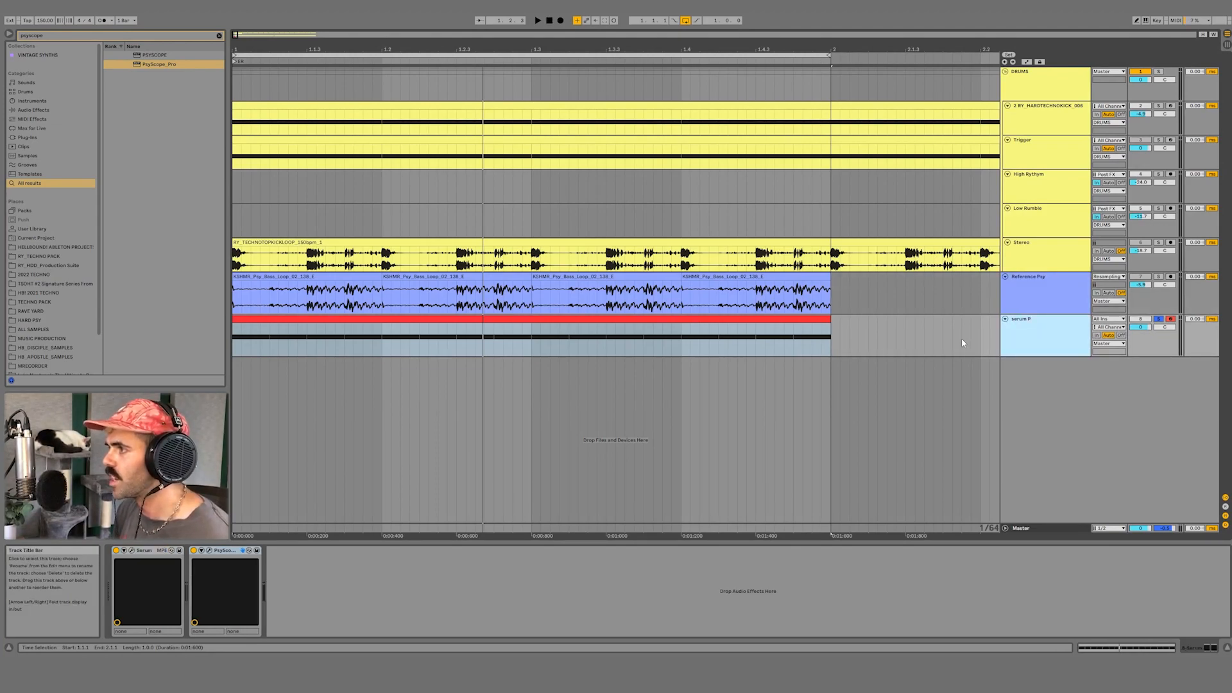
key(Return)
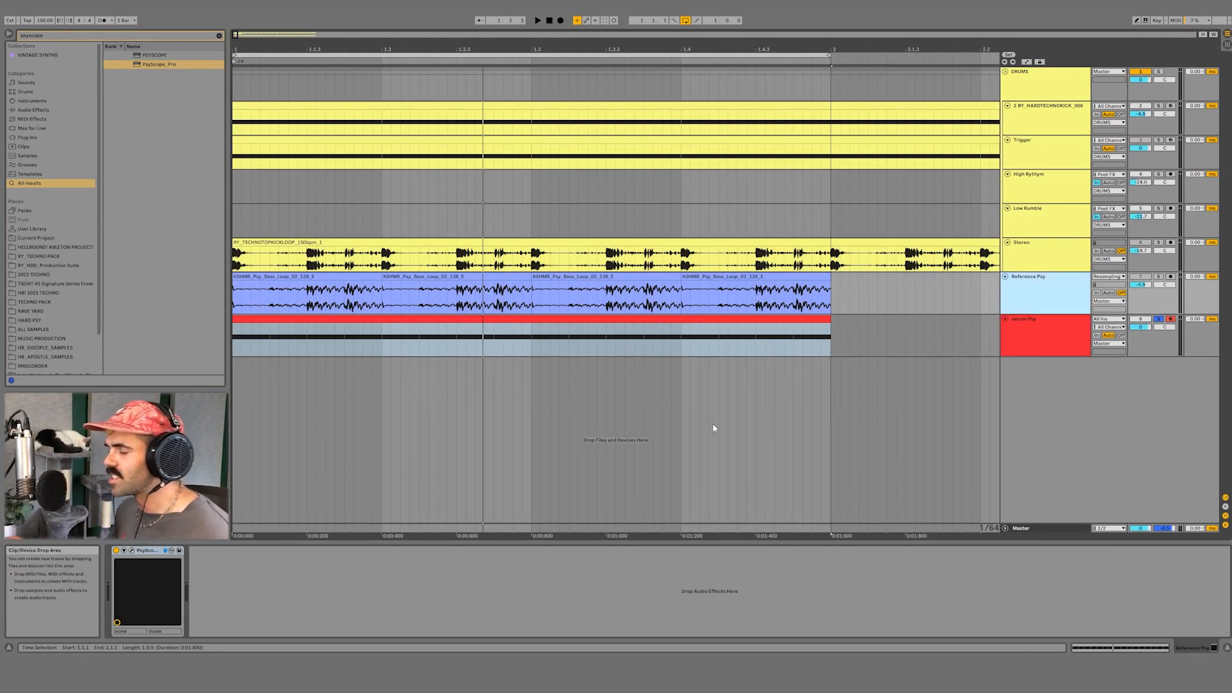
Solo the Reference Psy track and examine its waveform in PsyScope_Pro during playback.
click(131, 550)
drag(1063, 163, 693, 131)
click(1158, 276)
key(space)
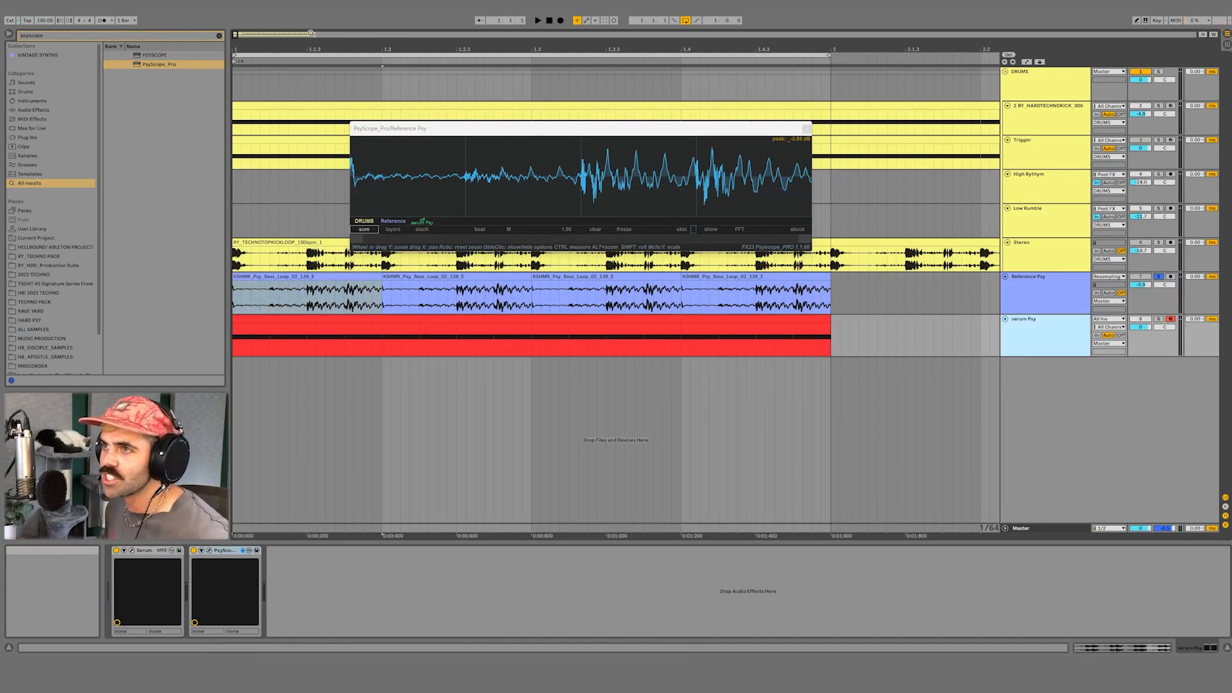
mouse_move(309, 48)
mouse_down()
mouse_move(310, 96)
mouse_move(329, 49)
mouse_up()
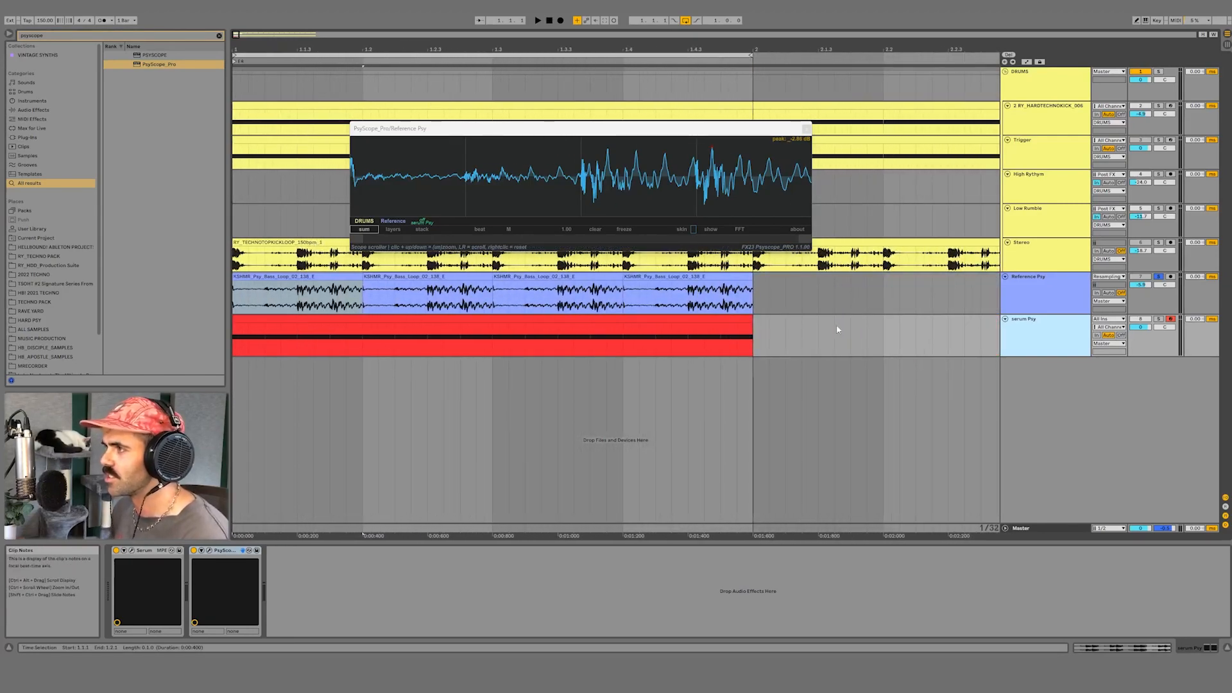
Close the reference scope and examine the serum Psy track's waveform in its own PsyScope_Pro during playback.
click(807, 129)
click(209, 550)
key(space)
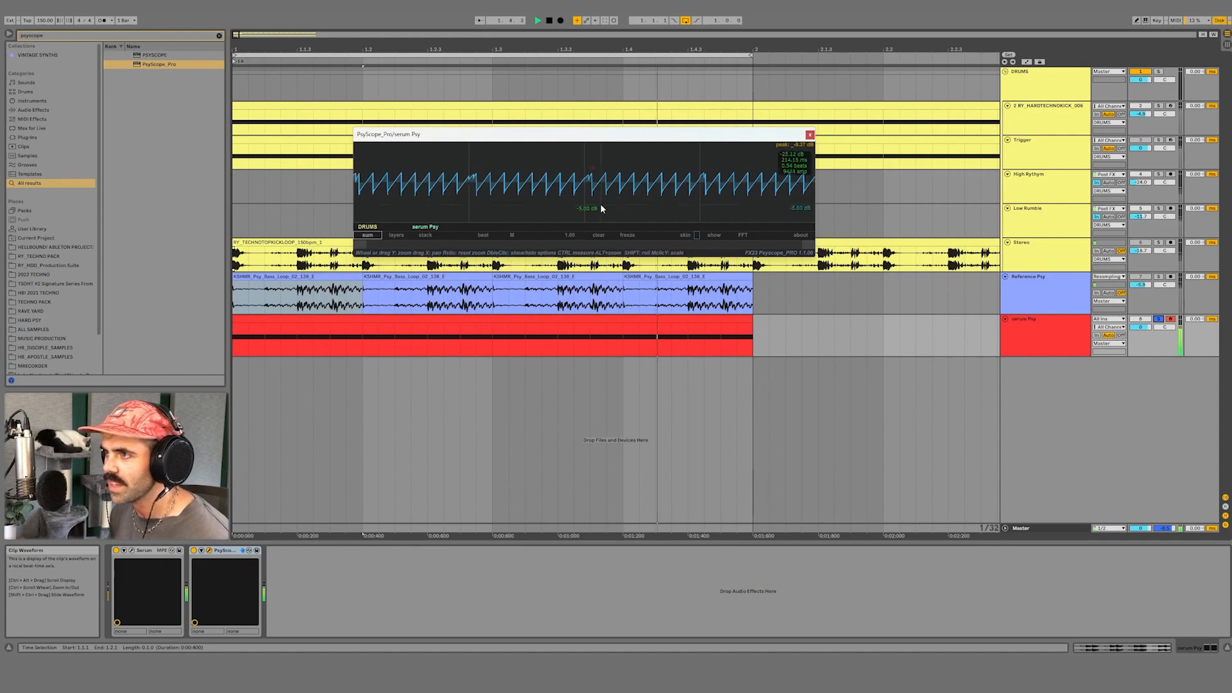
key(space)
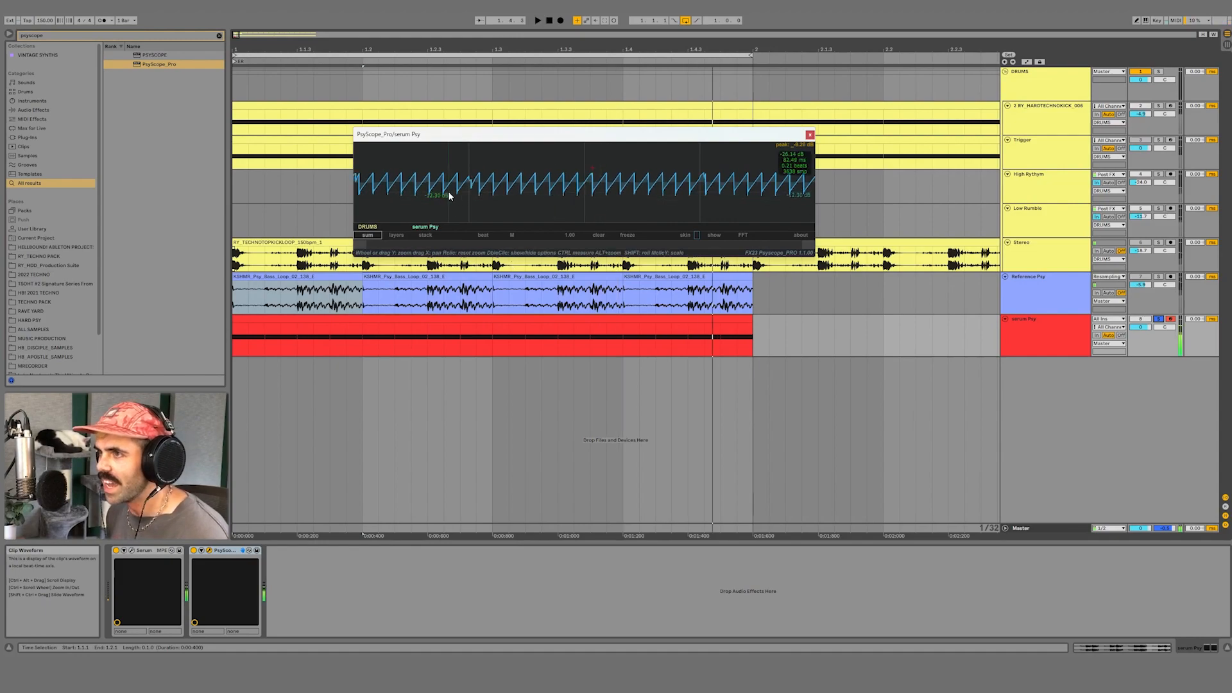
Open Serum on the serum Psy track, arrange it with the PsyScope_Pro window and play the initial sound.
click(131, 550)
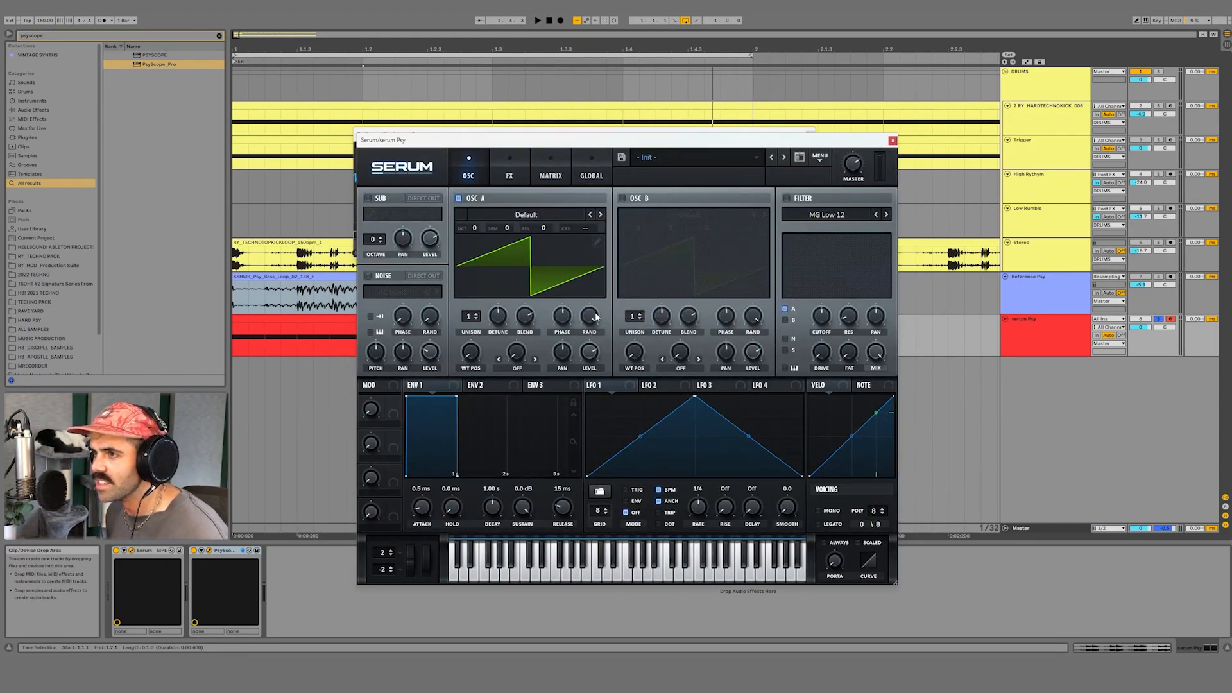
drag(565, 140, 503, 91)
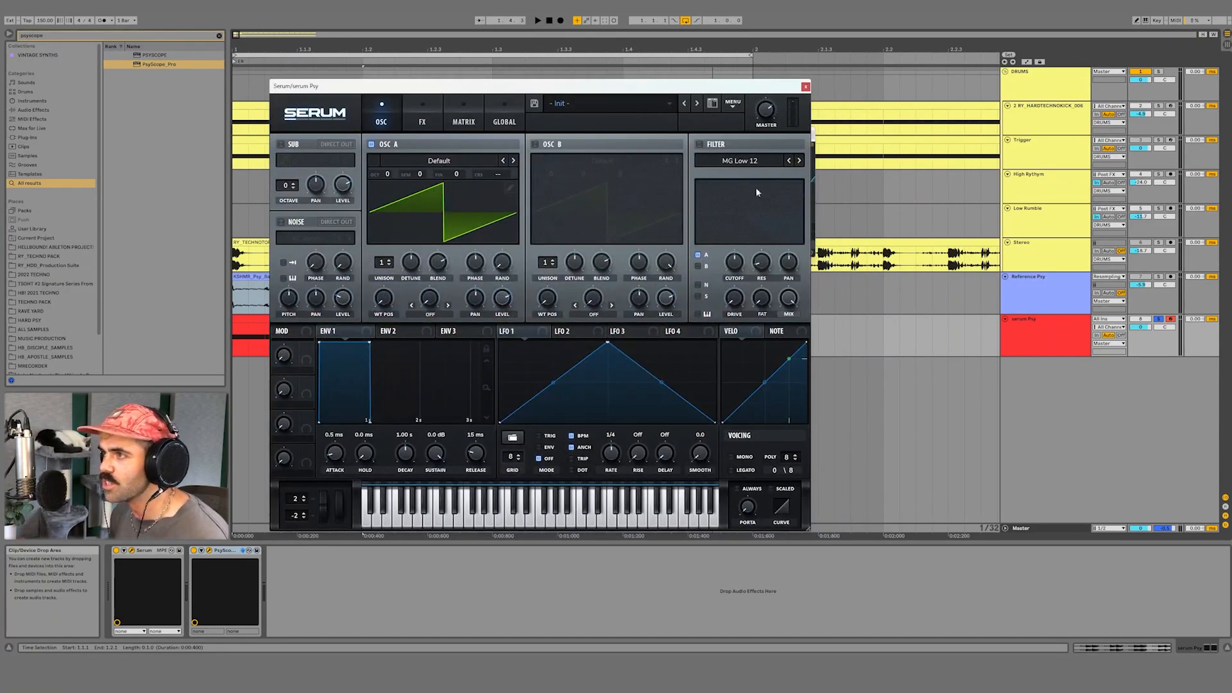
click(812, 210)
drag(718, 134, 671, 235)
key(space)
key(space)
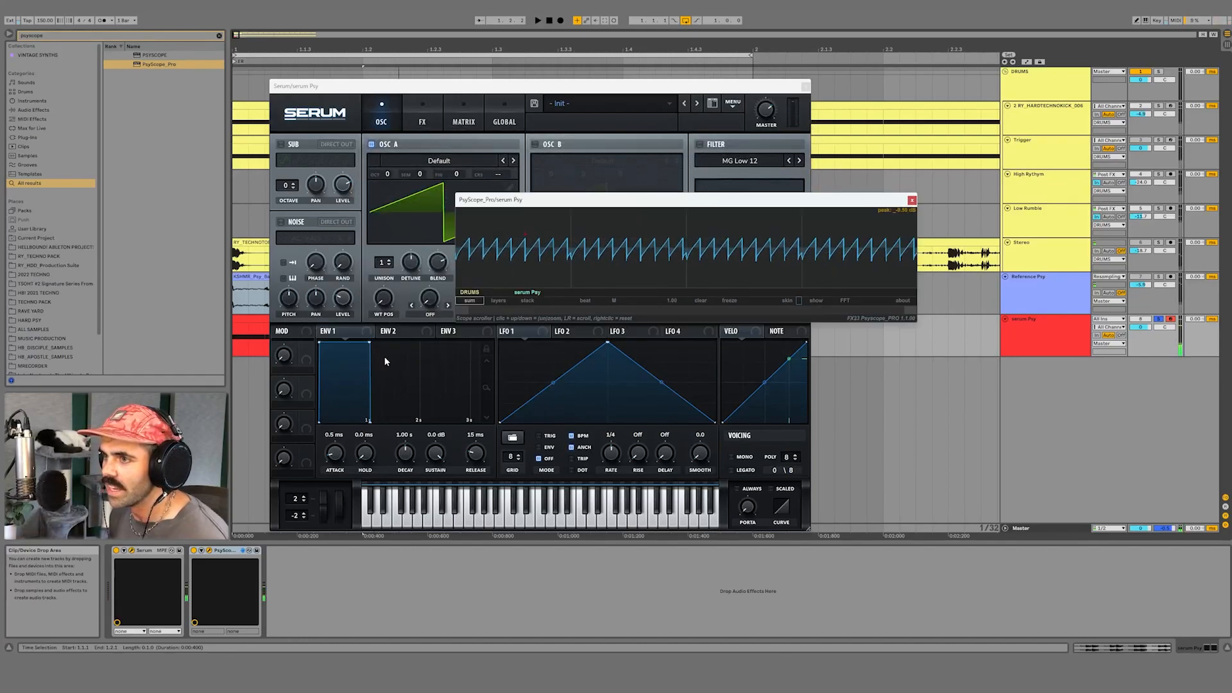
Shape Serum's Envelope 1 with sustain at minus infinity and a 65 ms decay, checking the waveform in PsyScope_Pro.
drag(370, 343, 334, 467)
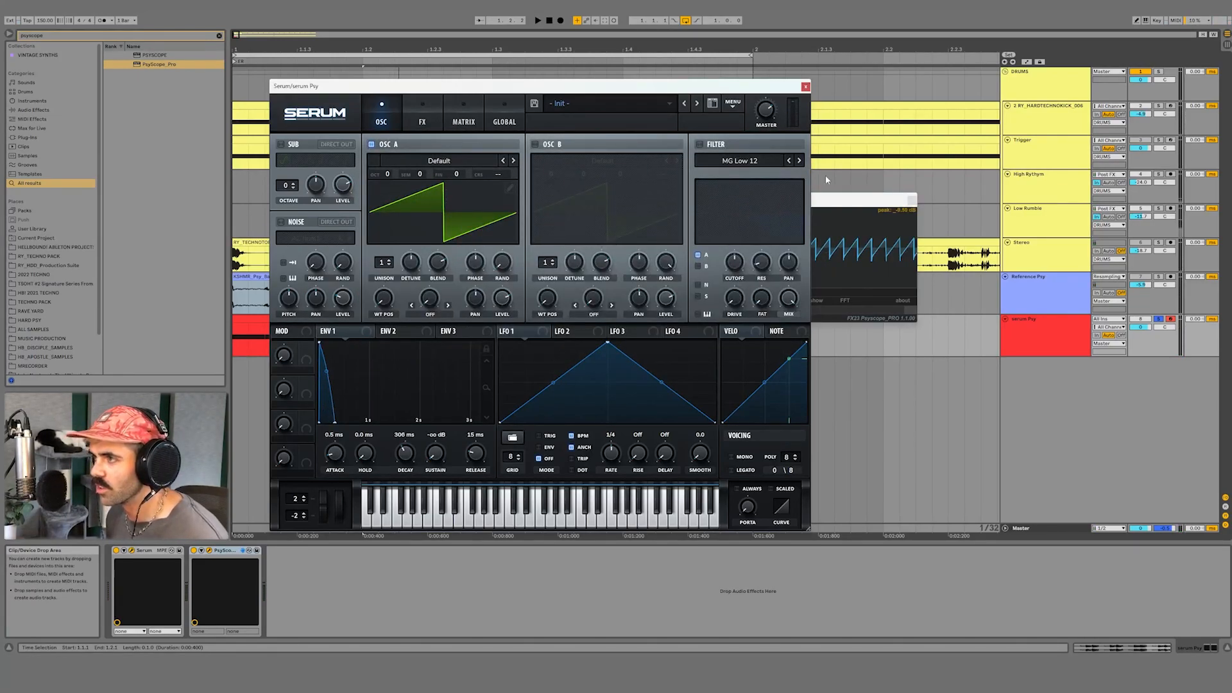
drag(827, 200, 804, 200)
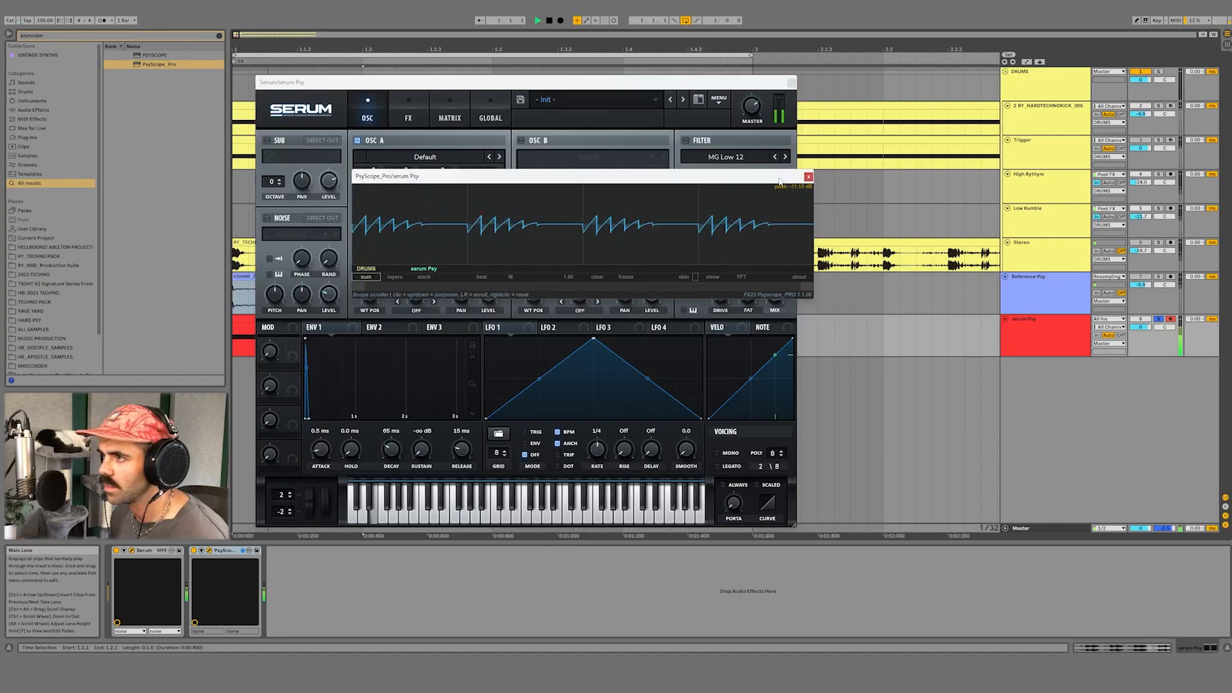
drag(779, 179, 714, 301)
key(space)
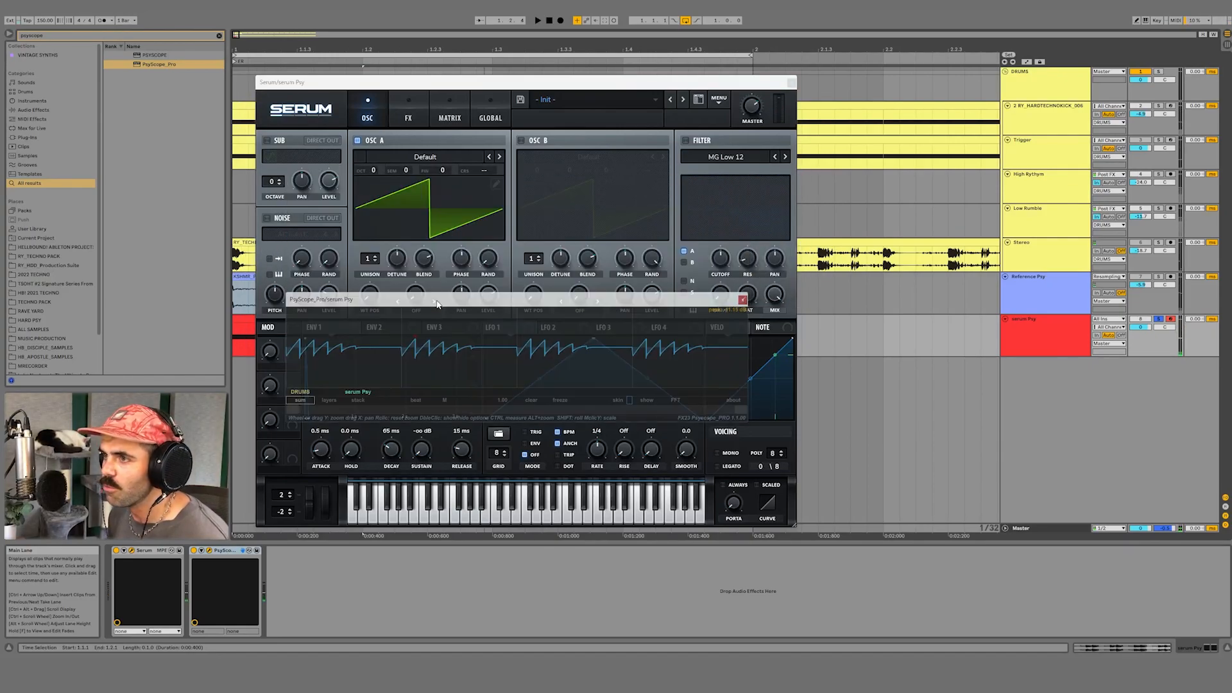
Turn Oscillator A's phase randomness up and back down, playing the bass to compare the waveforms in PsyScope_Pro.
drag(490, 261, 515, 131)
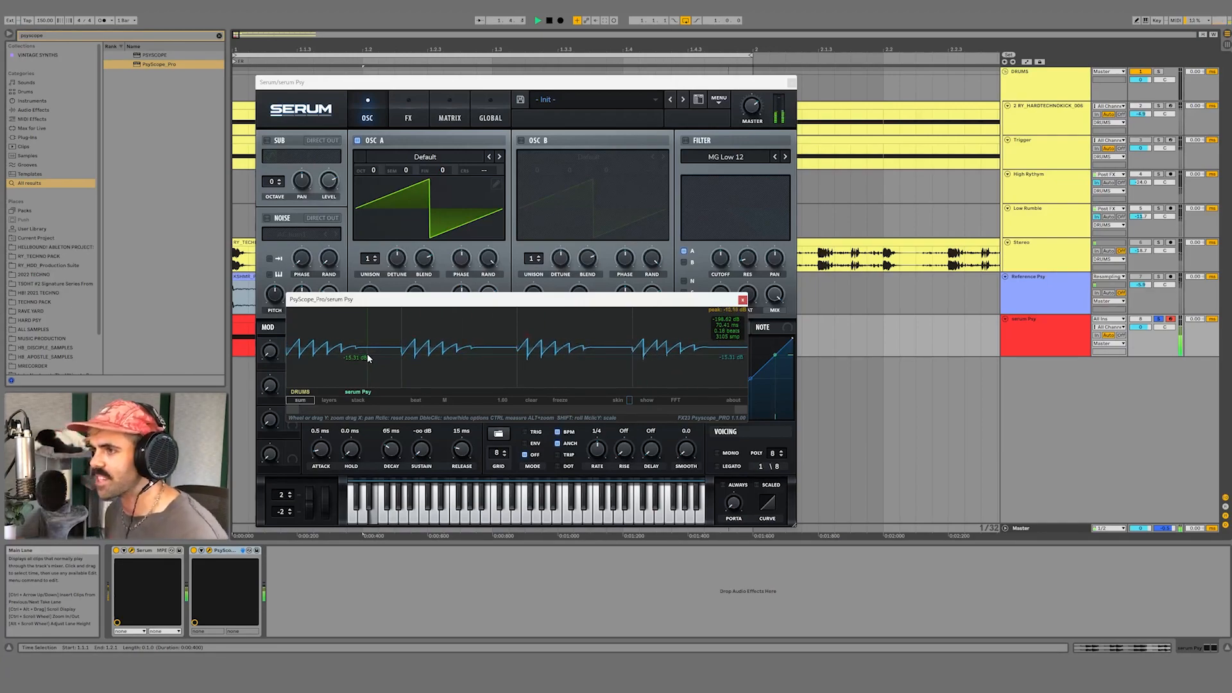
key(space)
drag(492, 258, 483, 322)
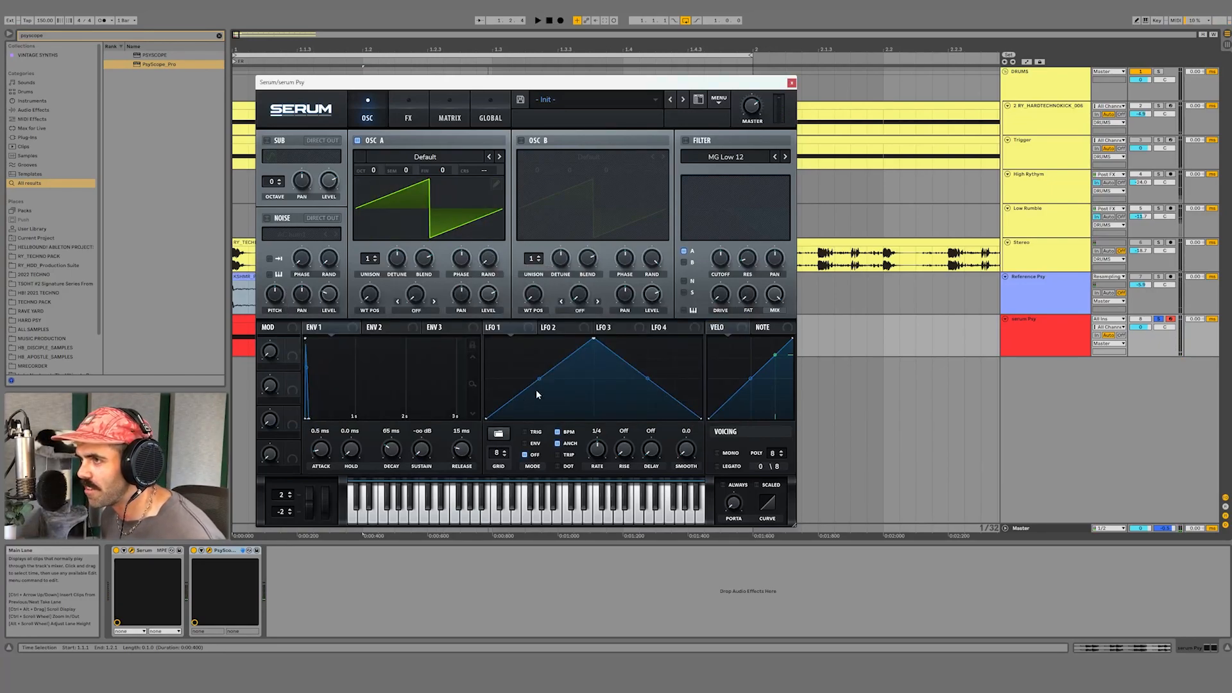
click(209, 551)
key(space)
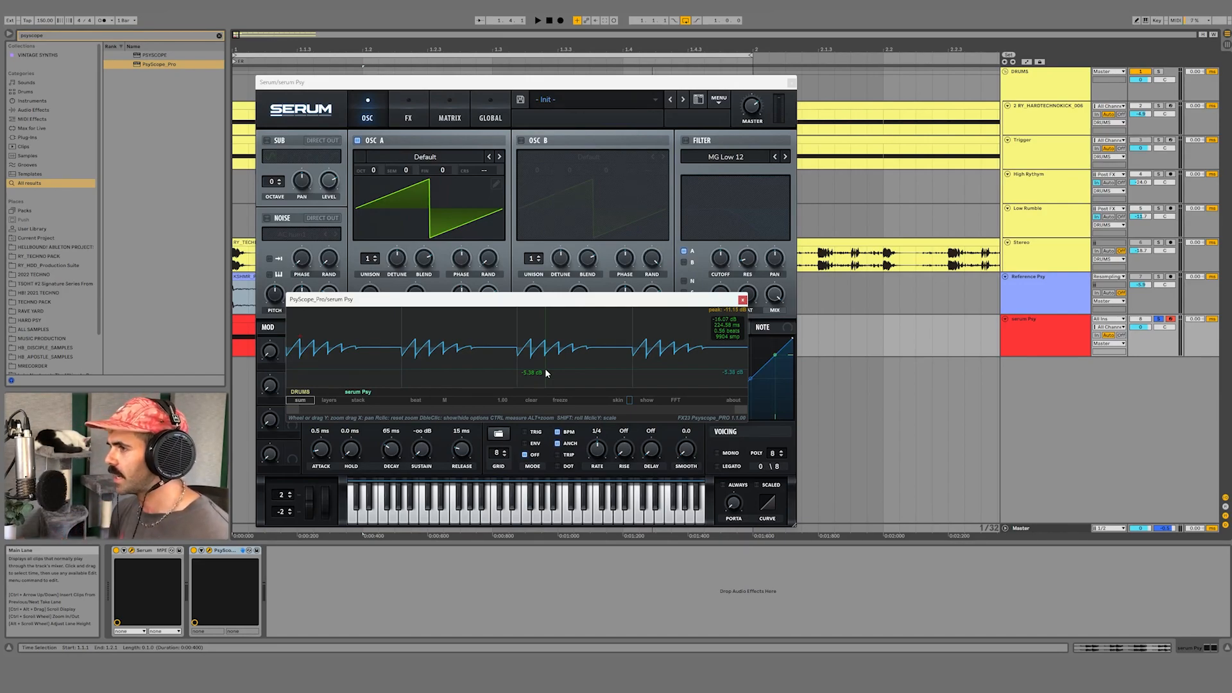
Enable Serum's filter with the MG Low 18 type, audition it and raise the cutoff to about 3520 Hz.
click(688, 140)
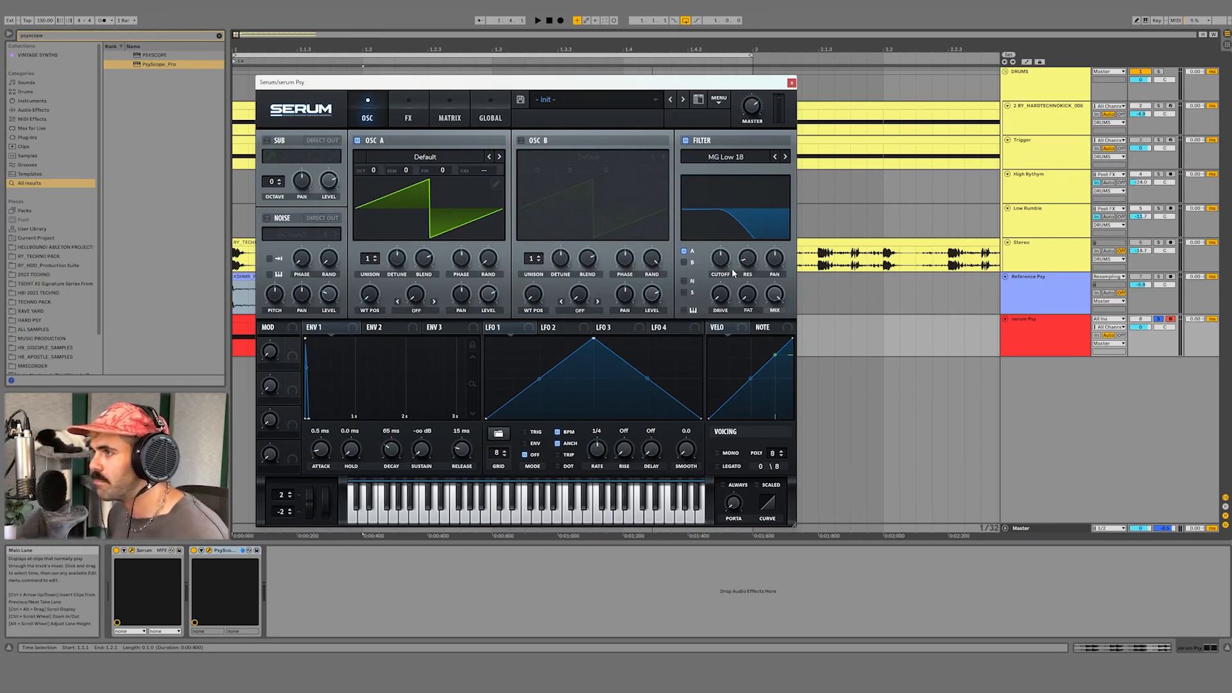
key(space)
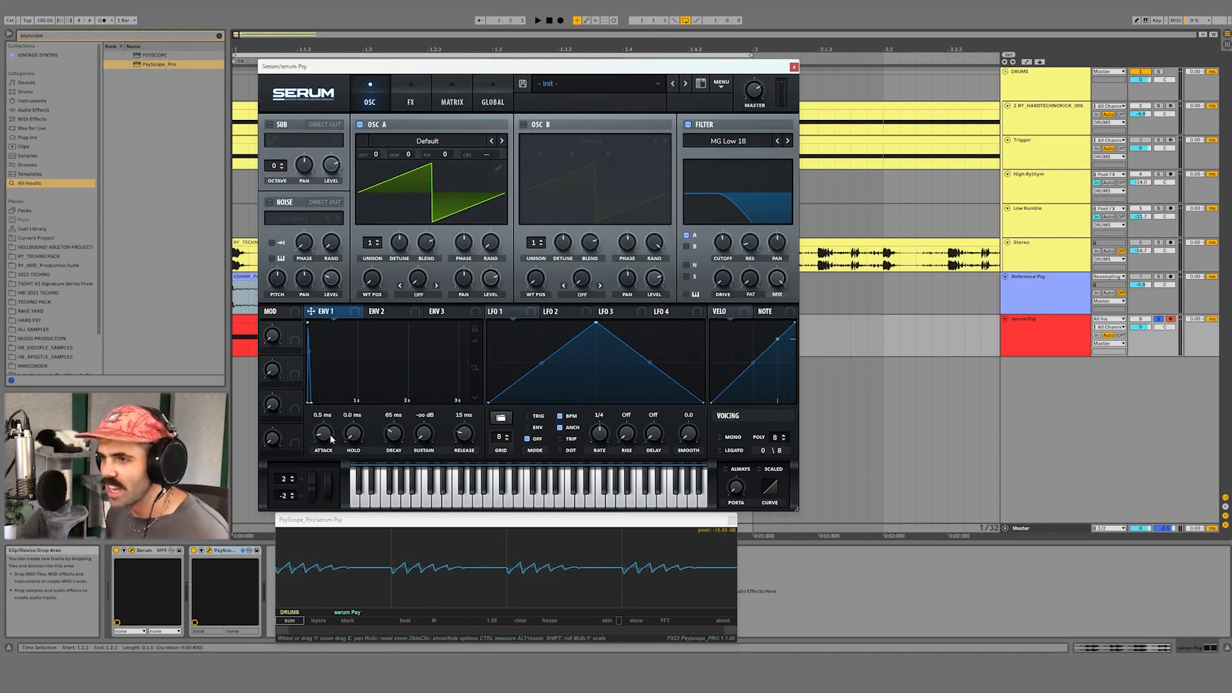
key(space)
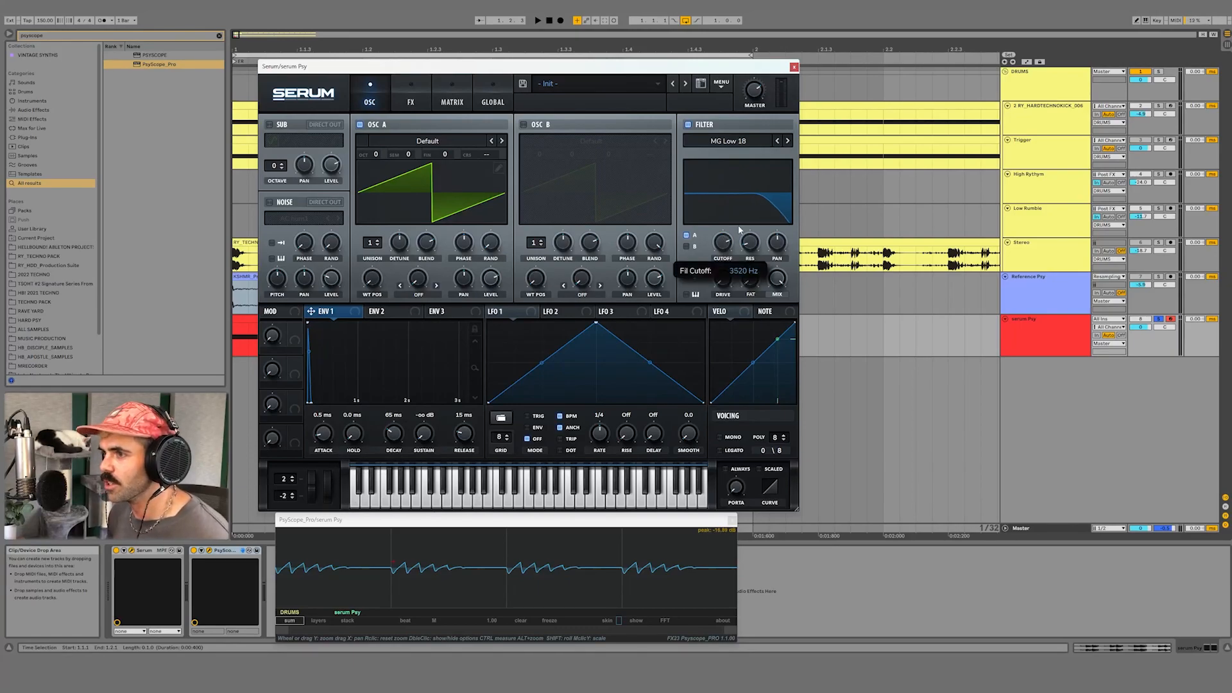
Set Envelope 1's decay to 90 ms and magnify the waveform in PsyScope_Pro to check the note tails.
drag(392, 437, 393, 439)
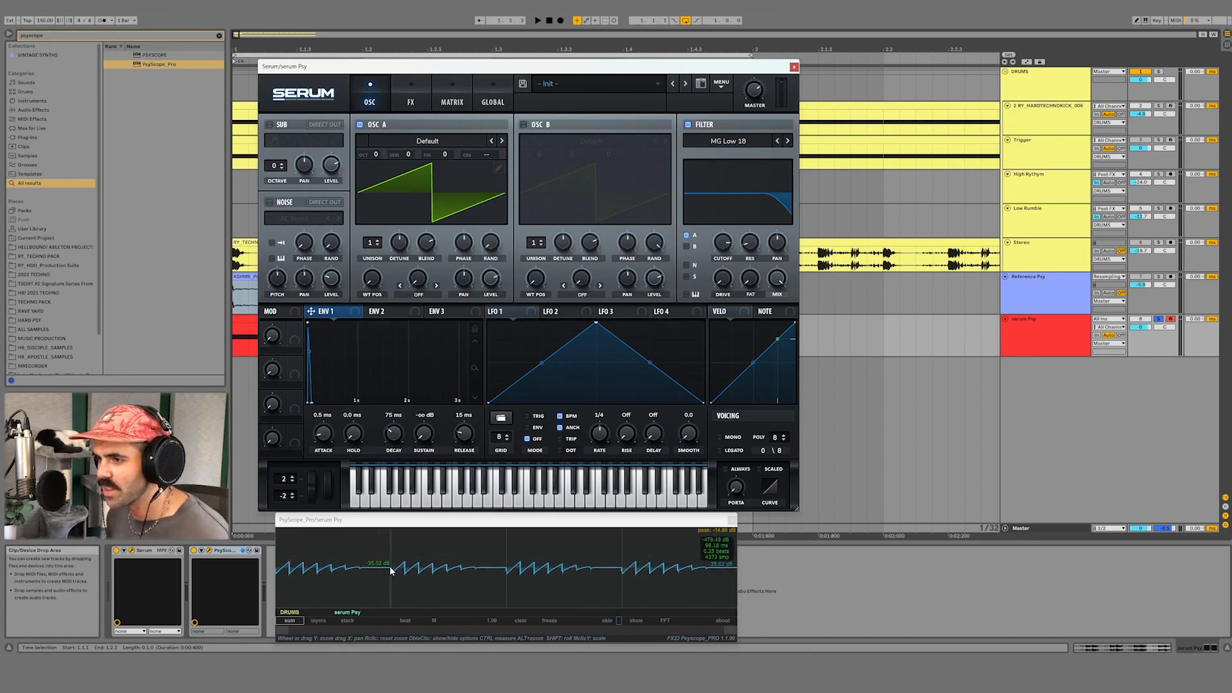
drag(489, 618, 491, 576)
key(space)
drag(394, 438, 395, 436)
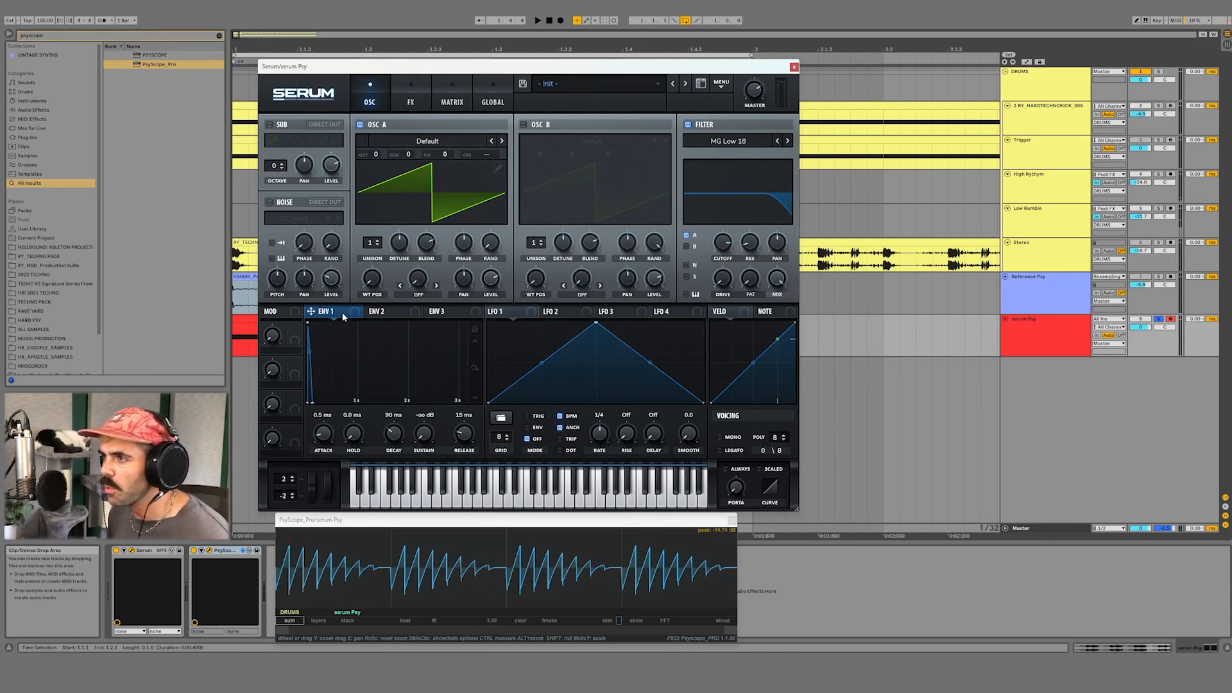
Lower the filter cutoff, modulate it with Envelope 1 by about 54 and audition the plucked bass.
drag(728, 246, 729, 282)
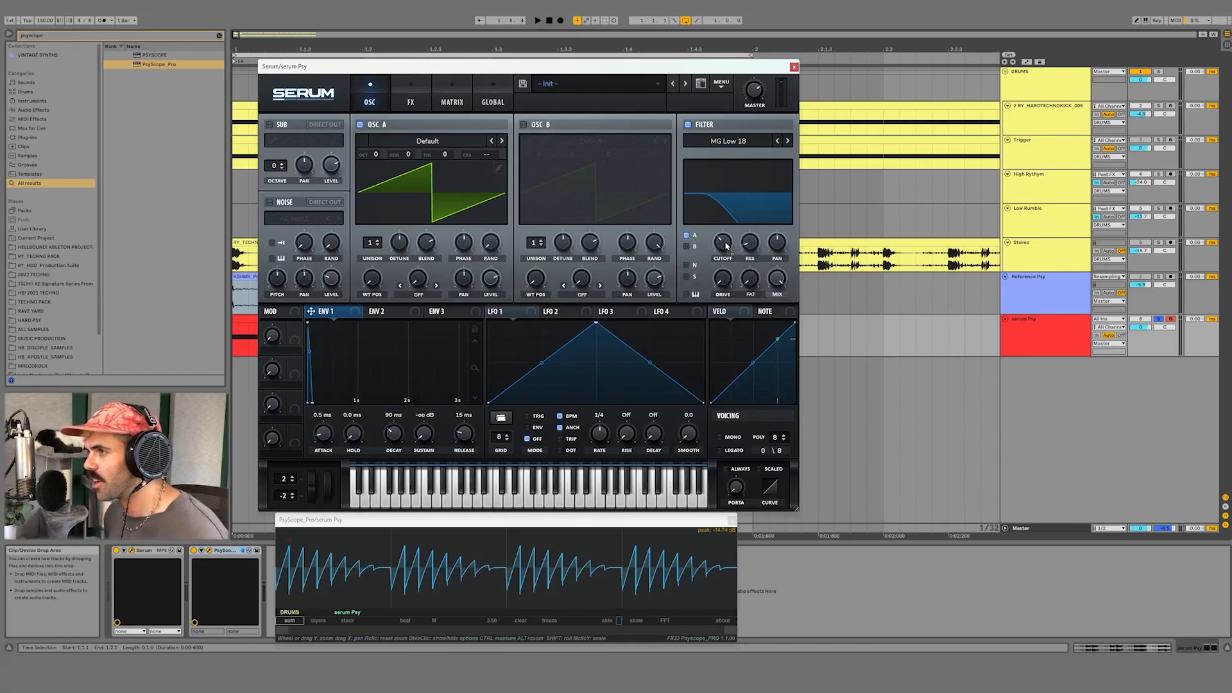
key(space)
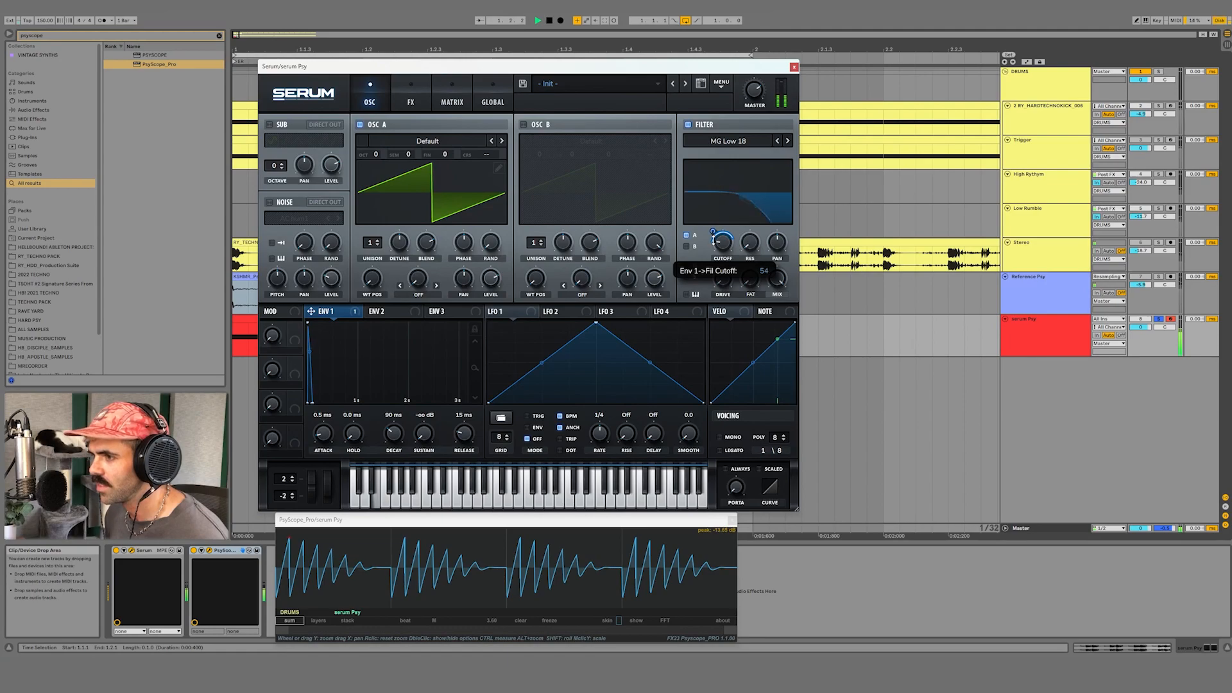
key(space)
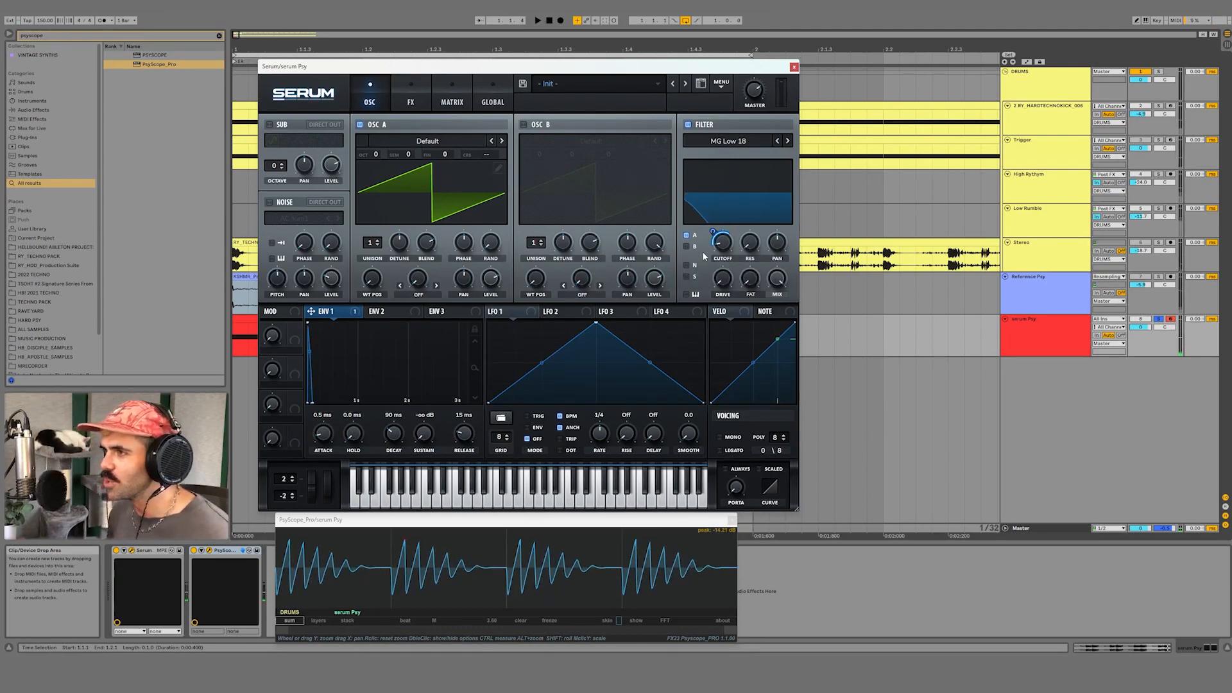
Adjust Envelope 1's modulation of the filter cutoff and audition the bass.
drag(732, 247, 720, 224)
key(space)
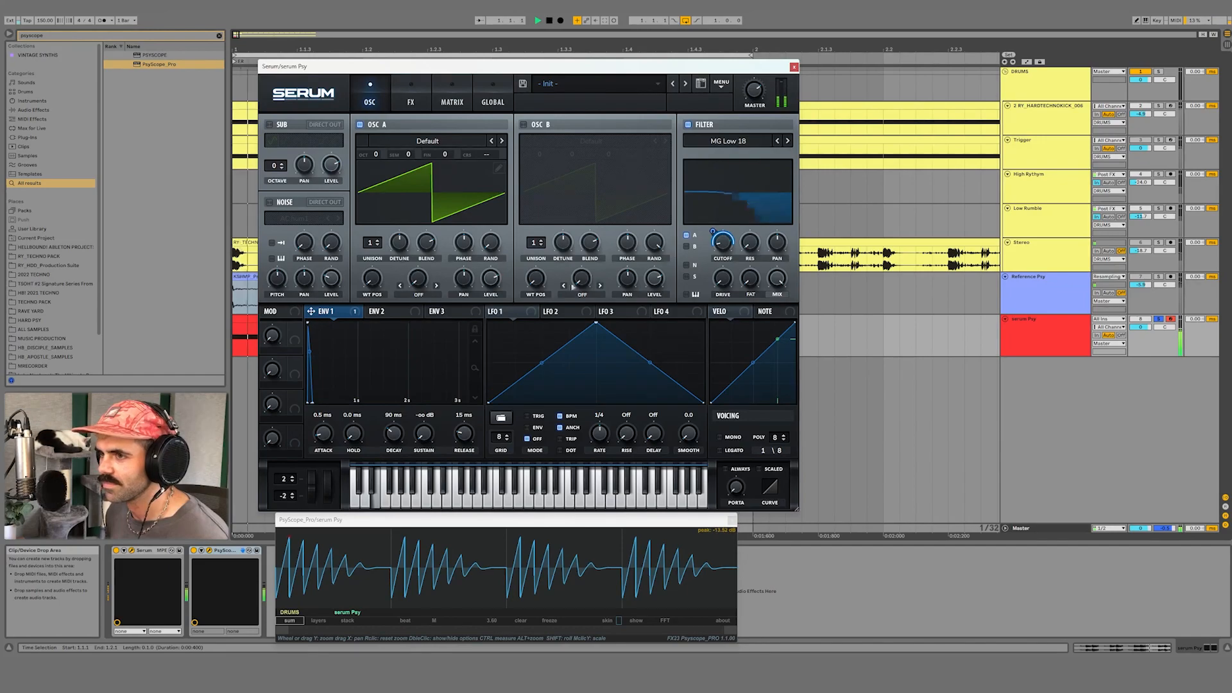
key(space)
Solo the Reference Psy track to compare it with the Serum bass, and return the solo to the serum Psy track.
click(1080, 323)
click(1158, 276)
click(1162, 307)
click(1160, 323)
key(space)
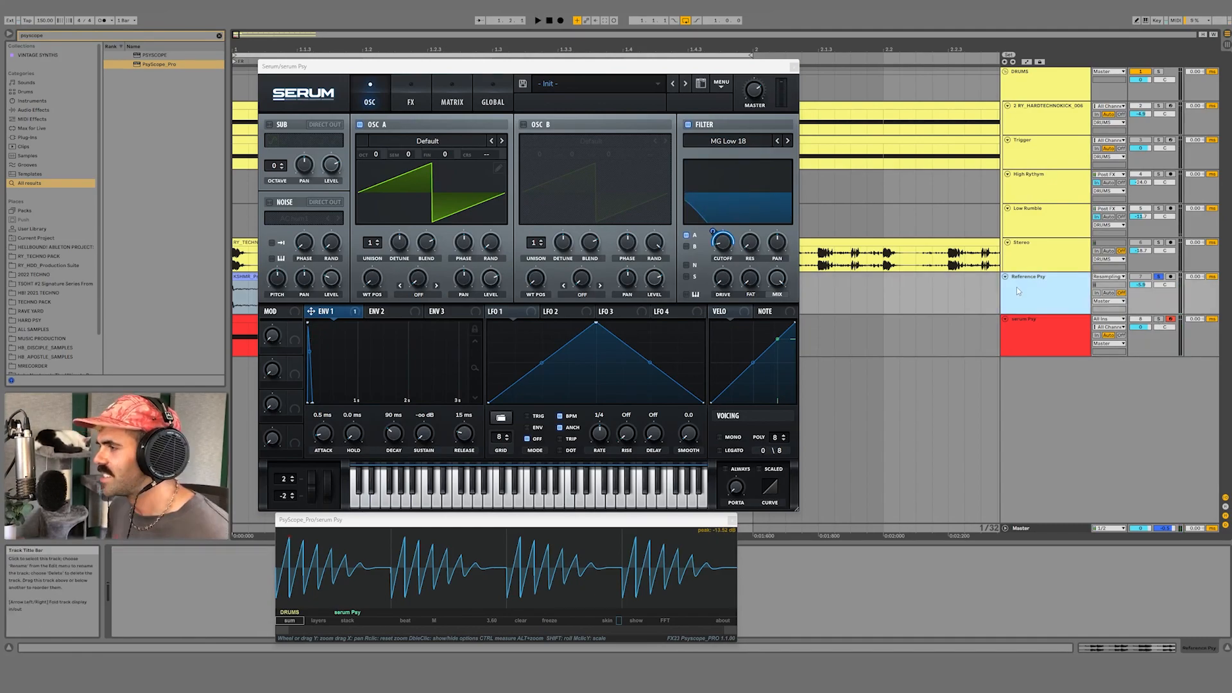
drag(674, 68, 950, 88)
mouse_move(298, 48)
mouse_down()
mouse_move(298, 59)
mouse_move(298, 47)
mouse_up()
click(1159, 320)
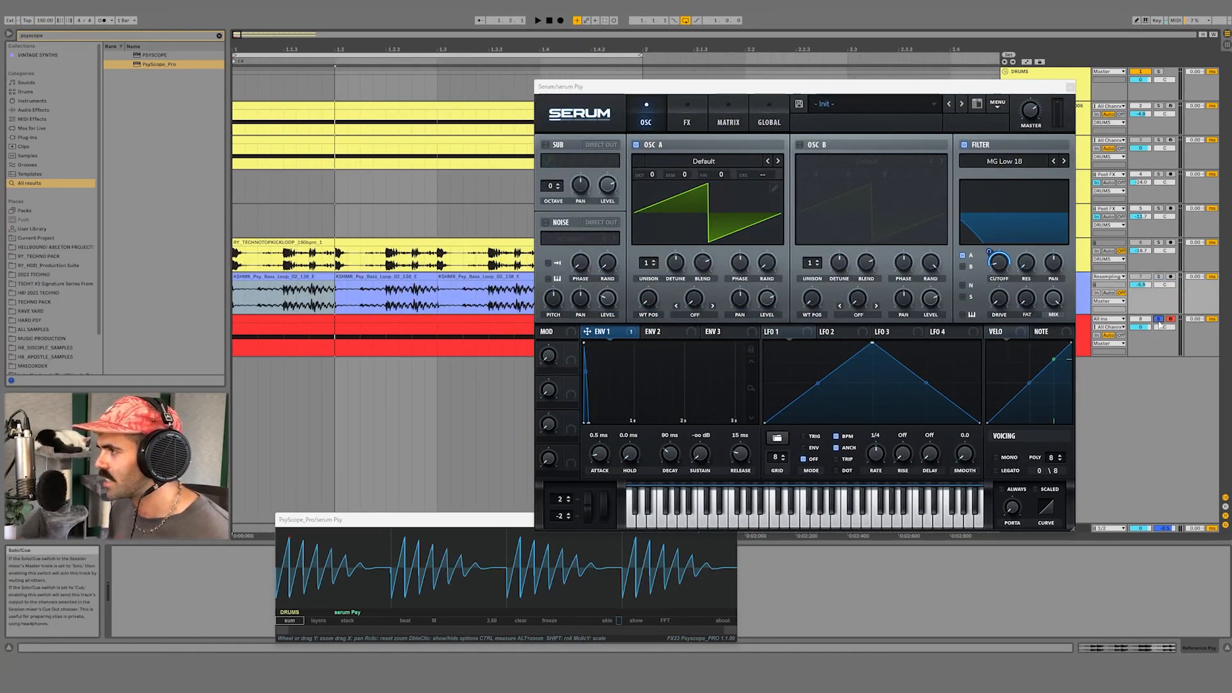
Set Oscillator A's octave to -1 during playback and briefly try it with Oscillator B's default saw enabled.
key(space)
drag(652, 174, 652, 182)
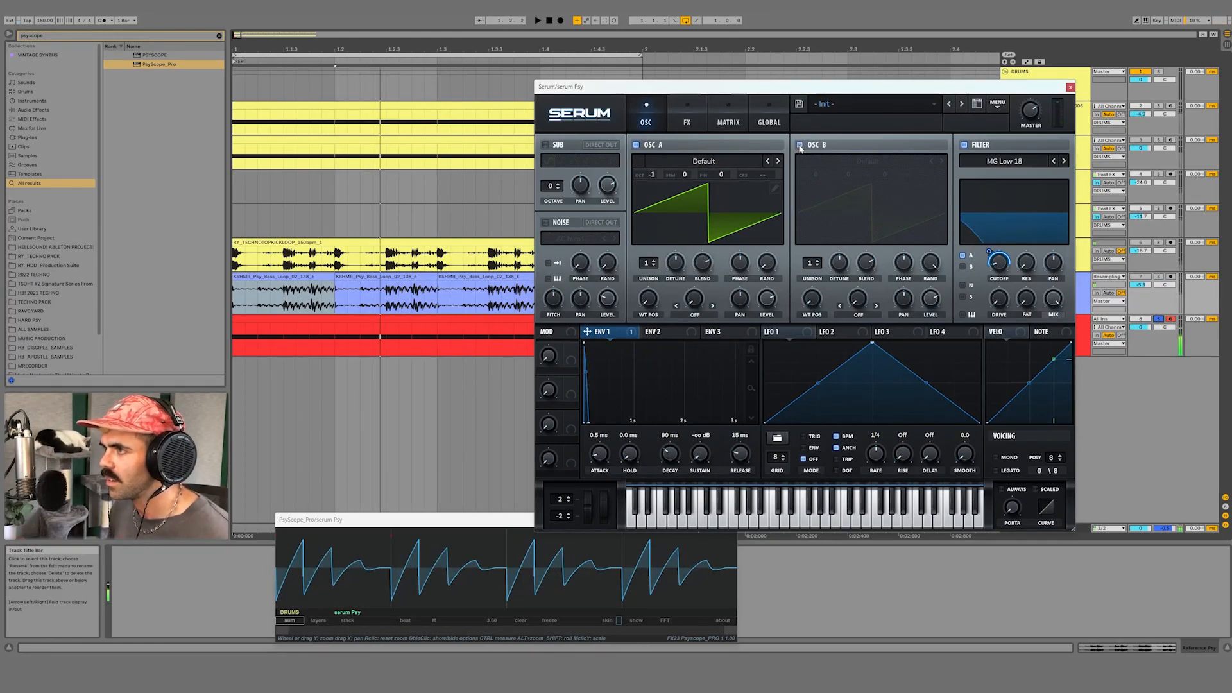
click(800, 144)
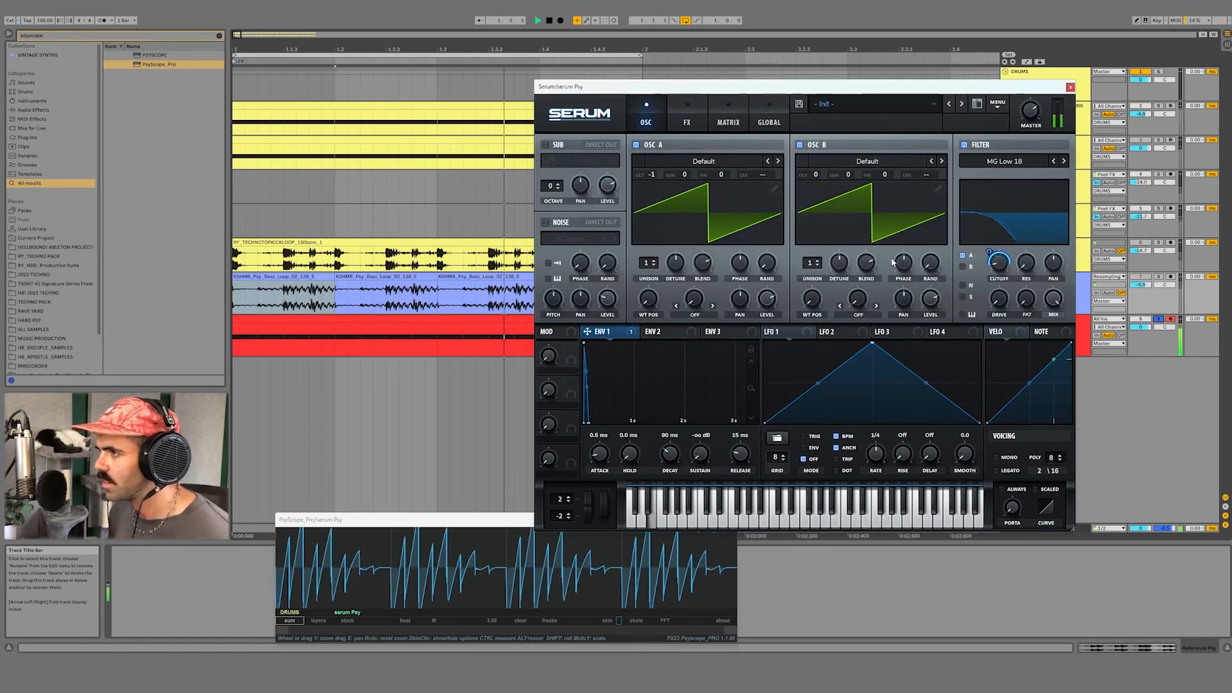
click(800, 145)
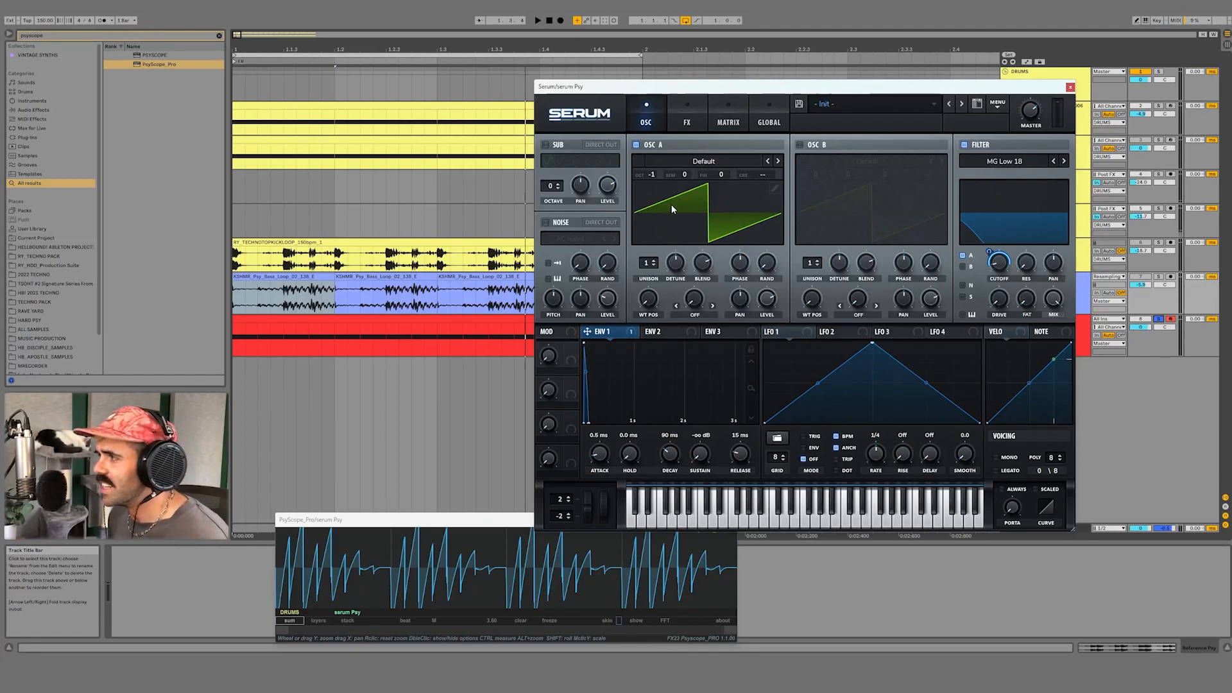
Load the 06-Digigrain I wavetable into Oscillator A and raise Envelope 1's filter cutoff modulation to about 83.
drag(729, 88, 510, 74)
drag(469, 72, 460, 69)
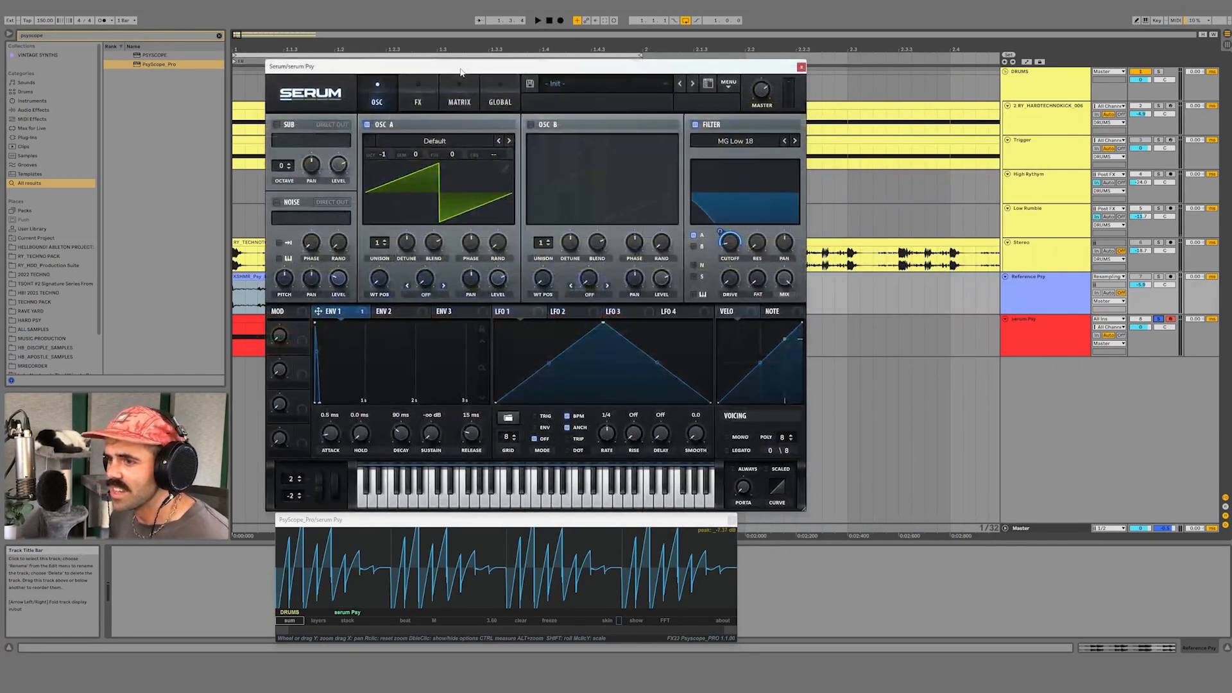
click(479, 142)
mouse_move(451, 188)
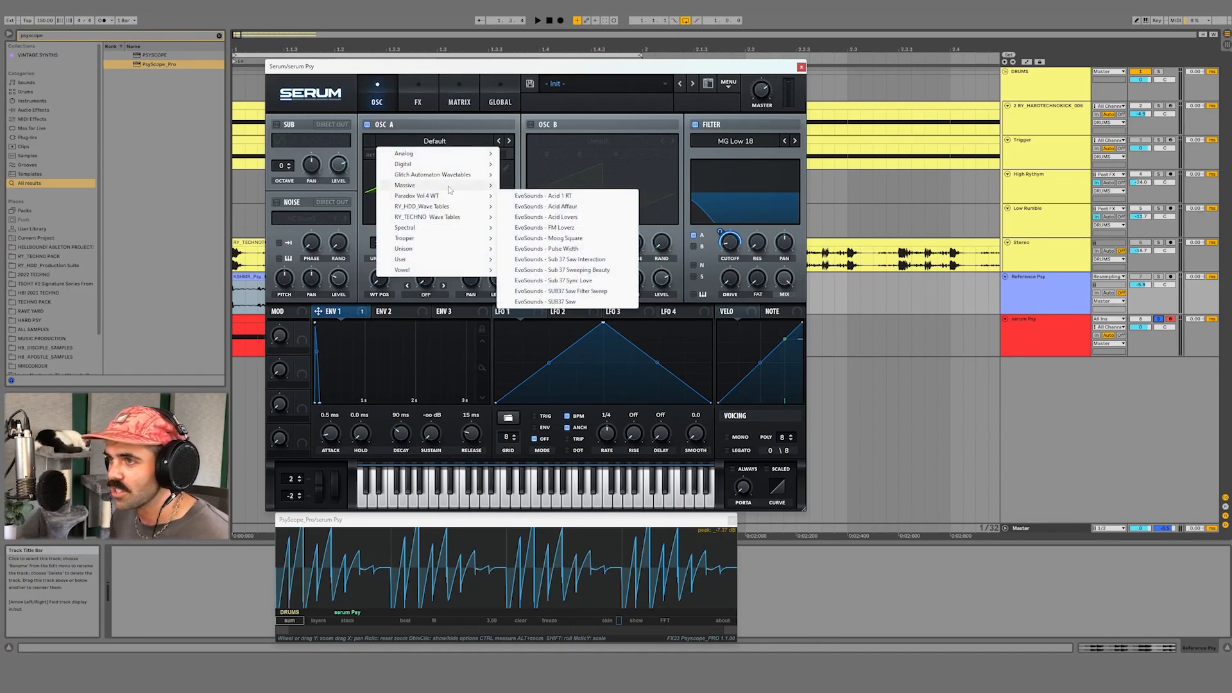
click(509, 141)
click(509, 141)
click(509, 141)
click(509, 142)
click(509, 142)
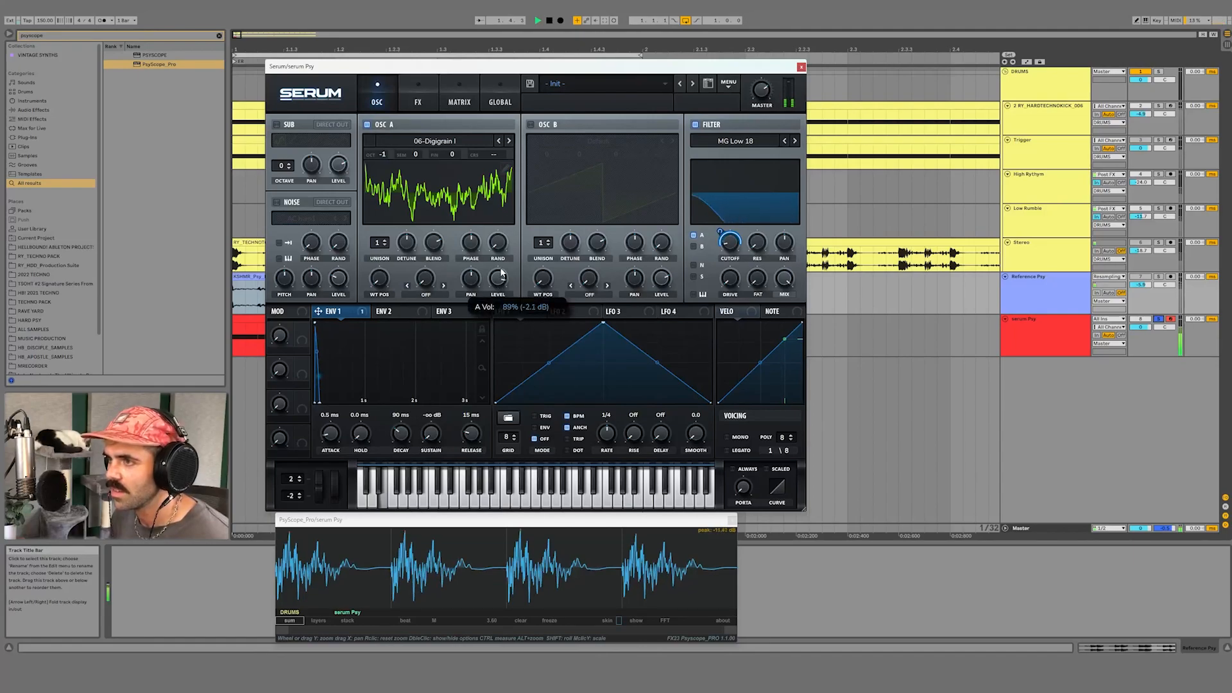
drag(722, 231, 727, 226)
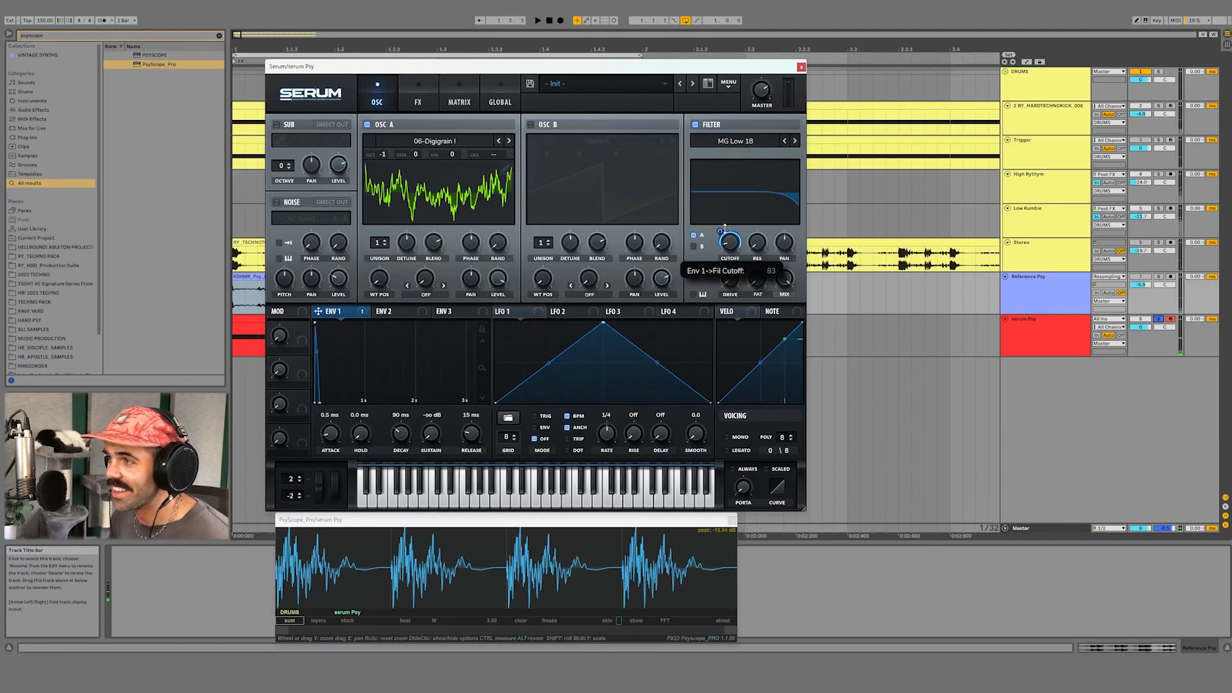
key(space)
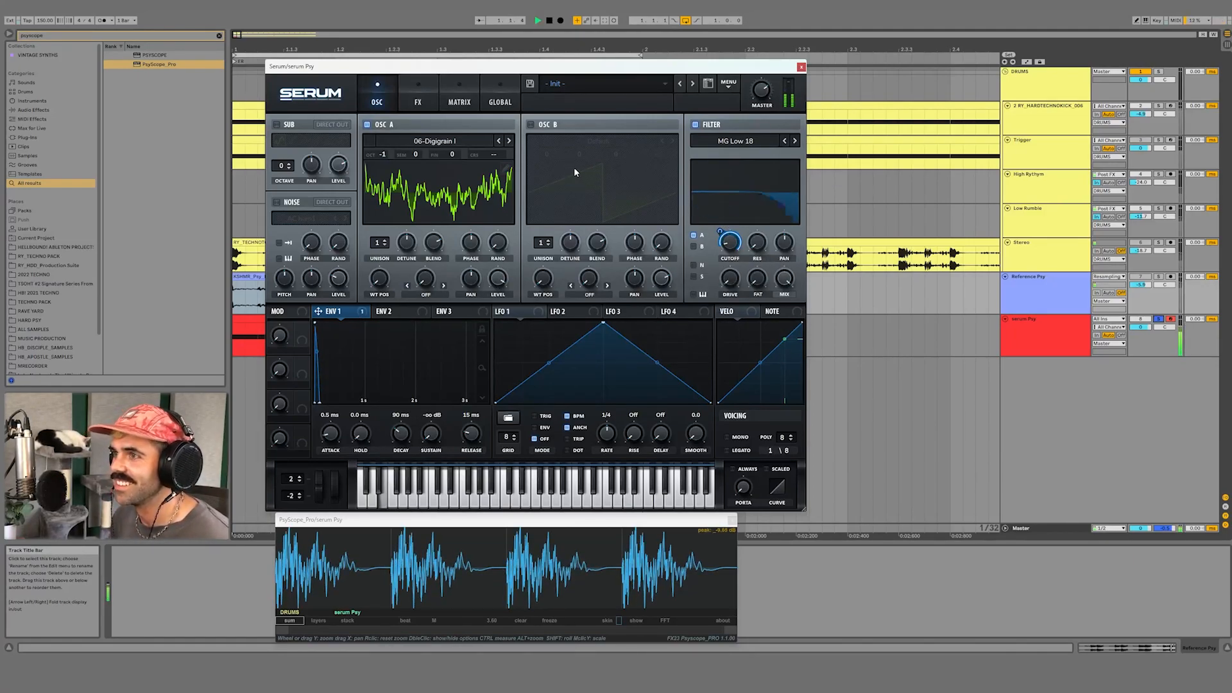
Enable Oscillator B with its octave at -1, adjust its phase randomness and route it through the filter.
click(546, 134)
key(space)
drag(545, 154, 545, 161)
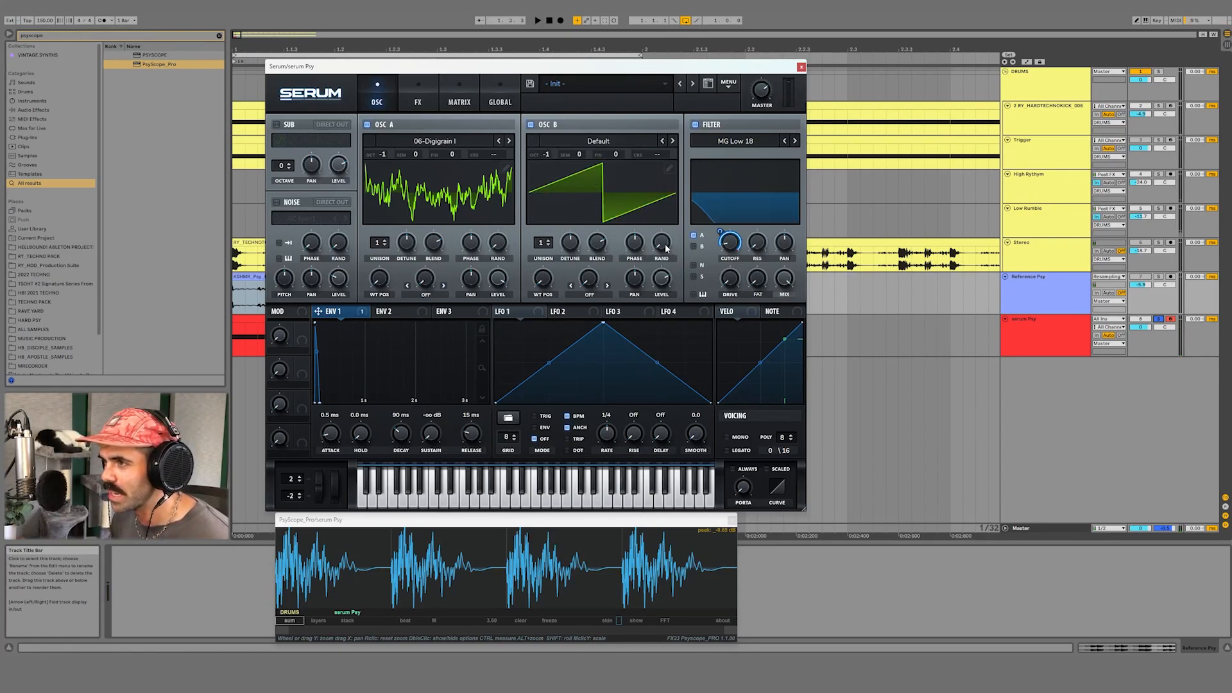
drag(666, 249, 665, 209)
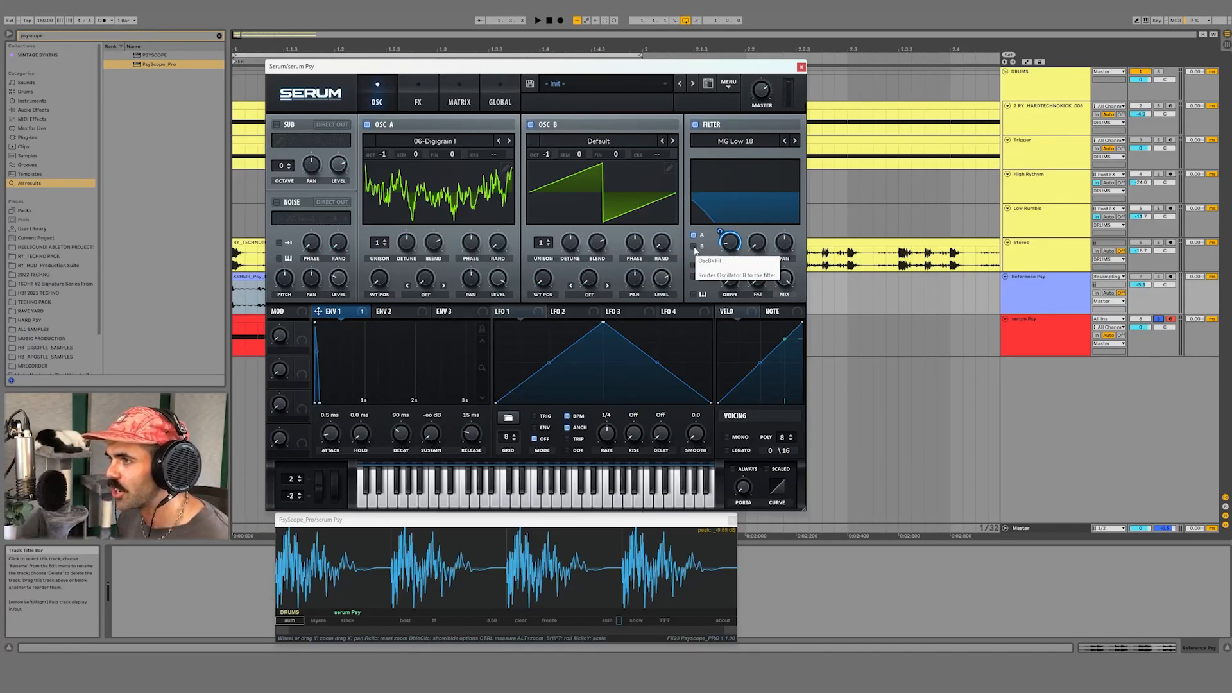
click(694, 247)
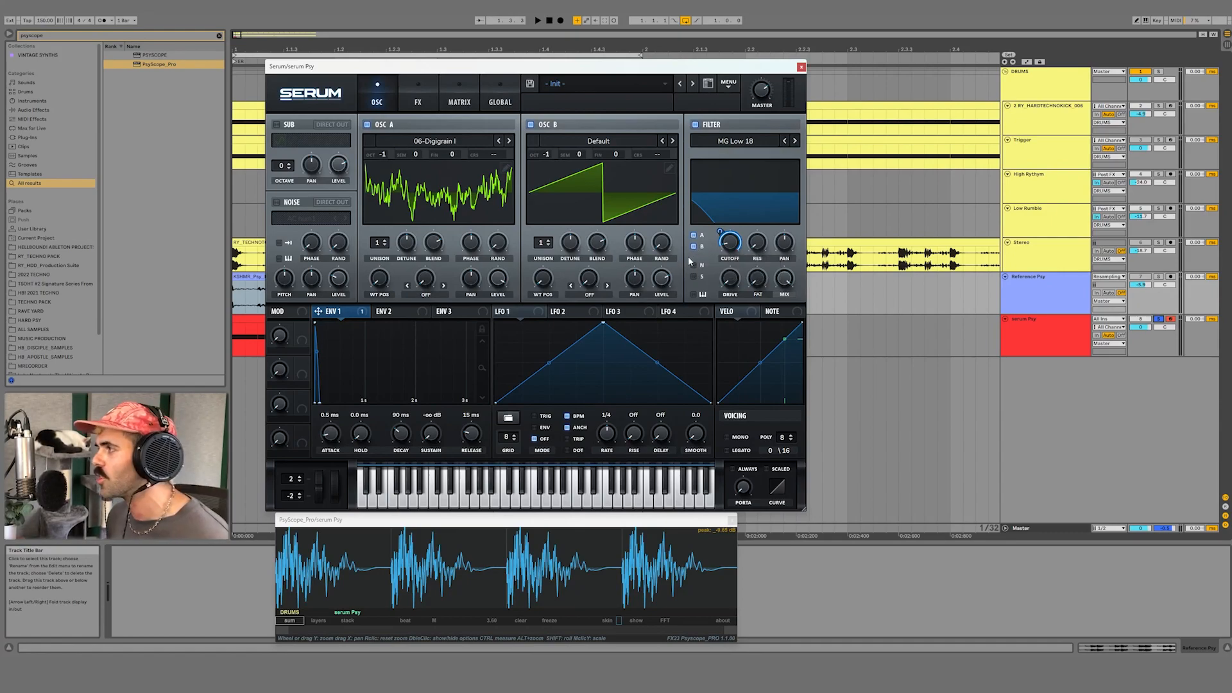
Play the bass to audition the layered oscillators and examine their combined waveform in PsyScope_Pro.
key(space)
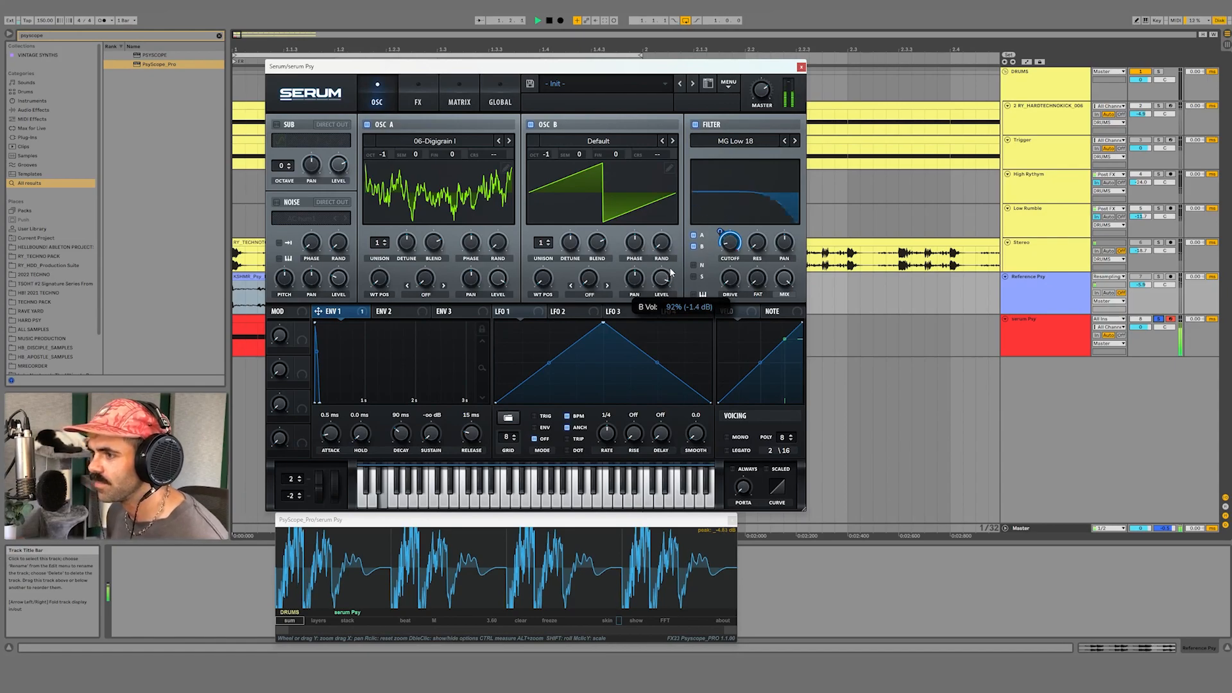
key(space)
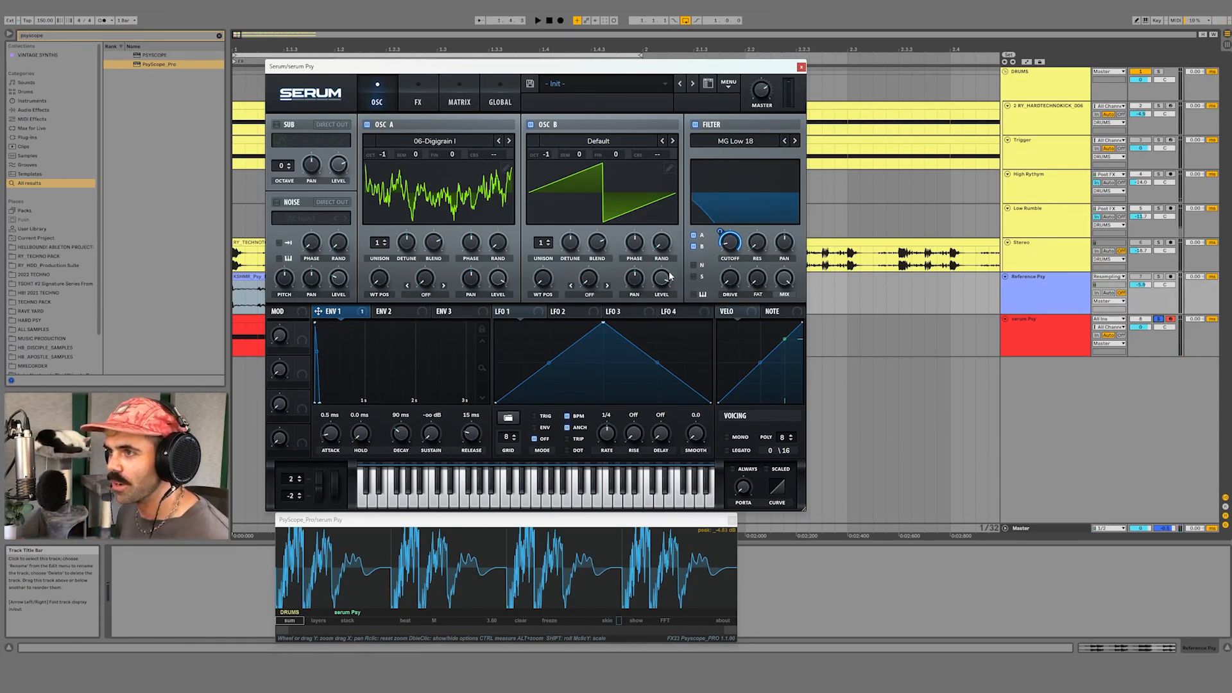
key(space)
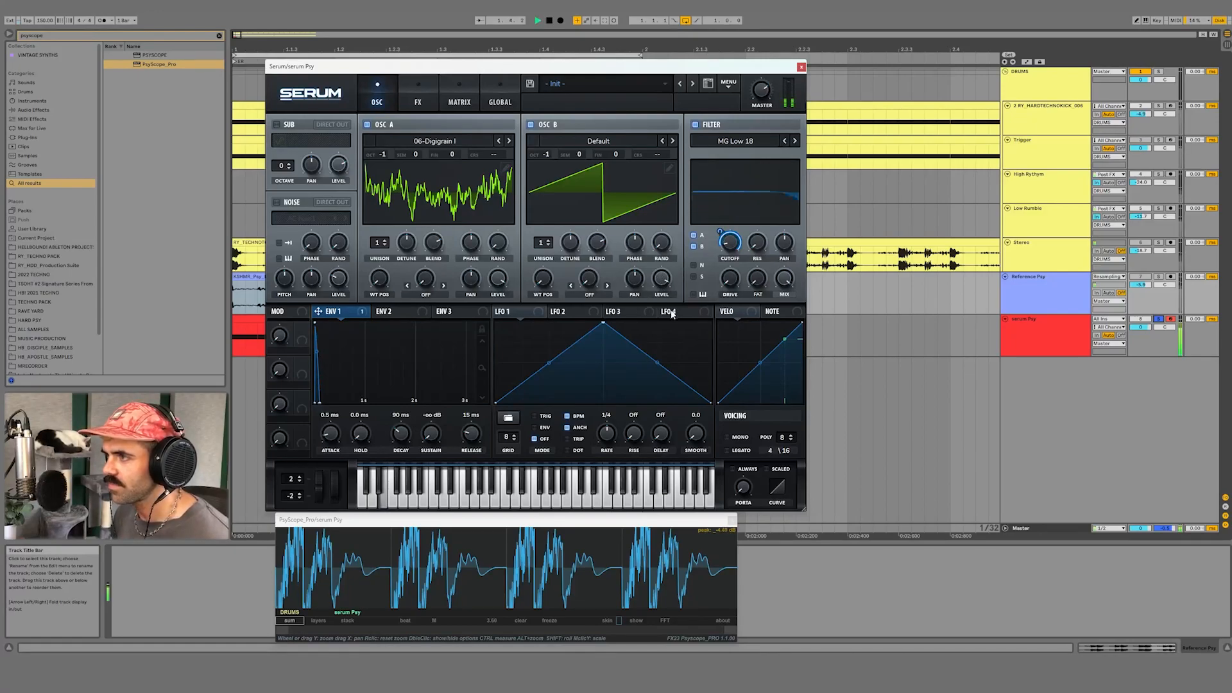
key(space)
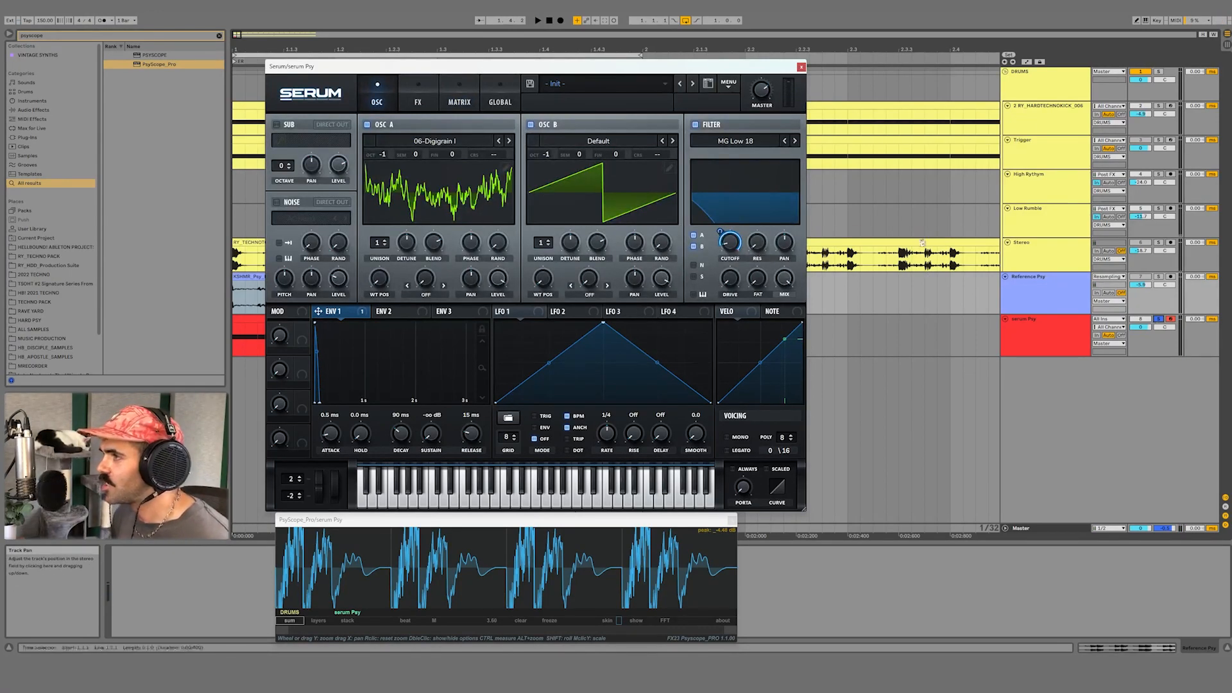
Close the Serum and PsyScope_Pro windows and add LFOTool_x64 to the serum Psy track.
click(801, 67)
click(731, 519)
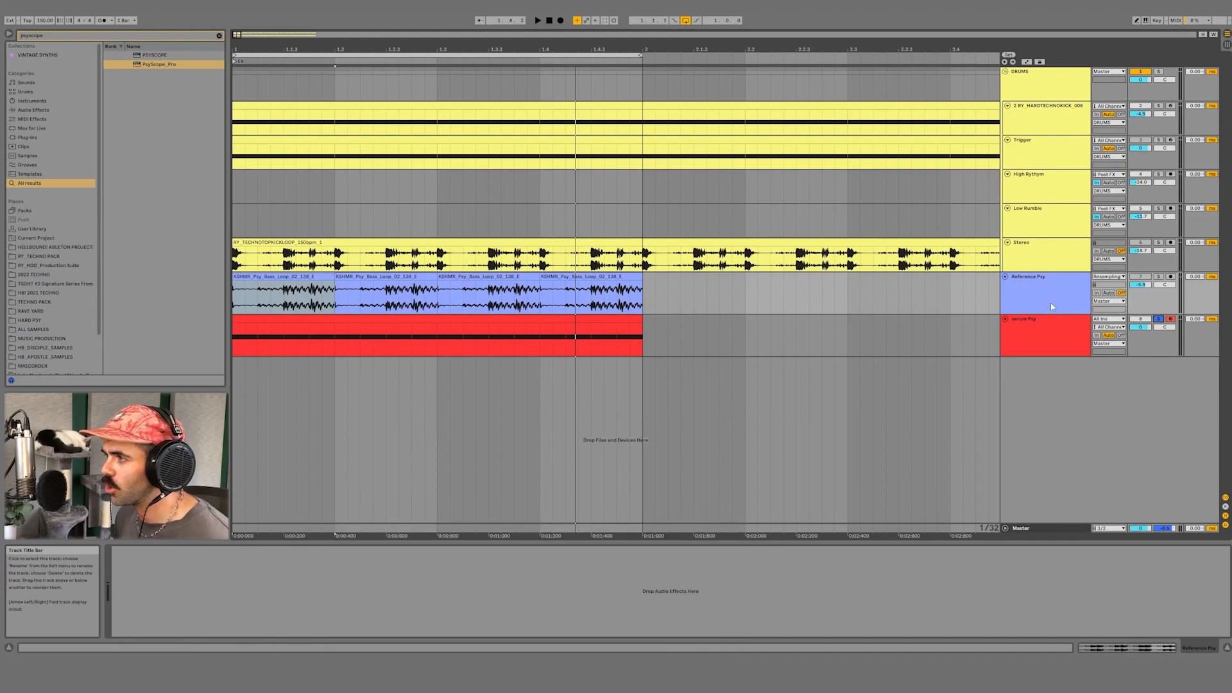
click(1054, 332)
text(lfotoo)
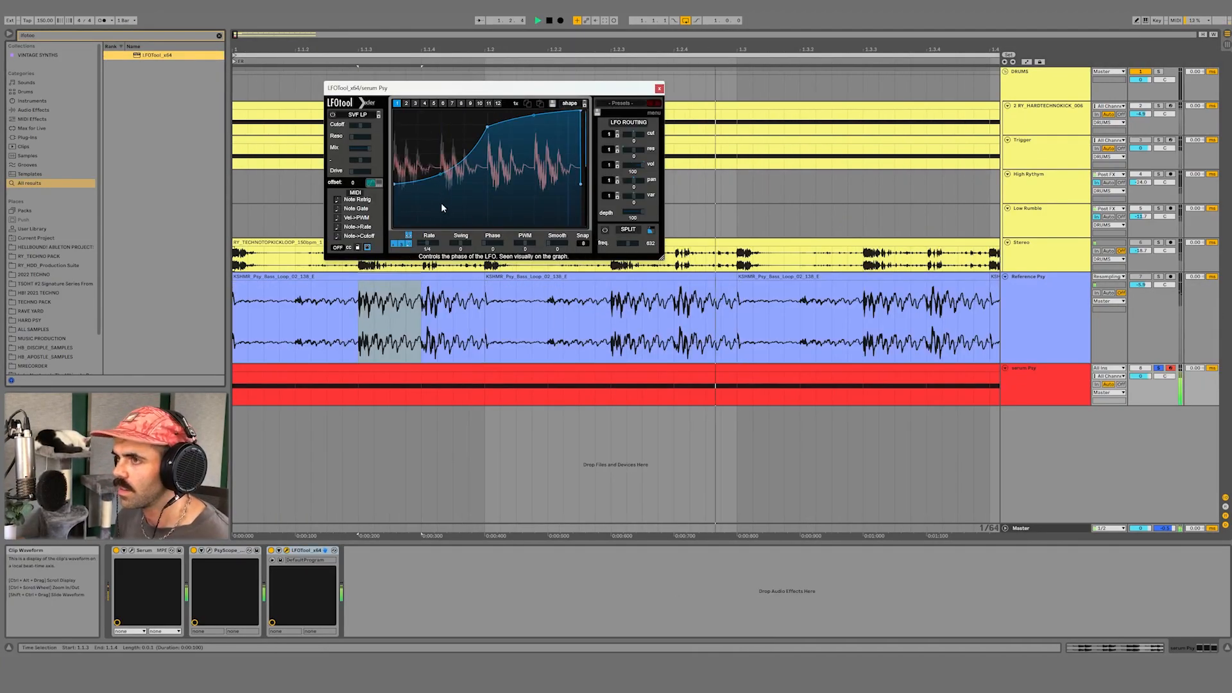
Shape LFOTool's volume curve with a lower start point and a deeper bend for stronger ducking, and close its window.
drag(395, 184, 393, 226)
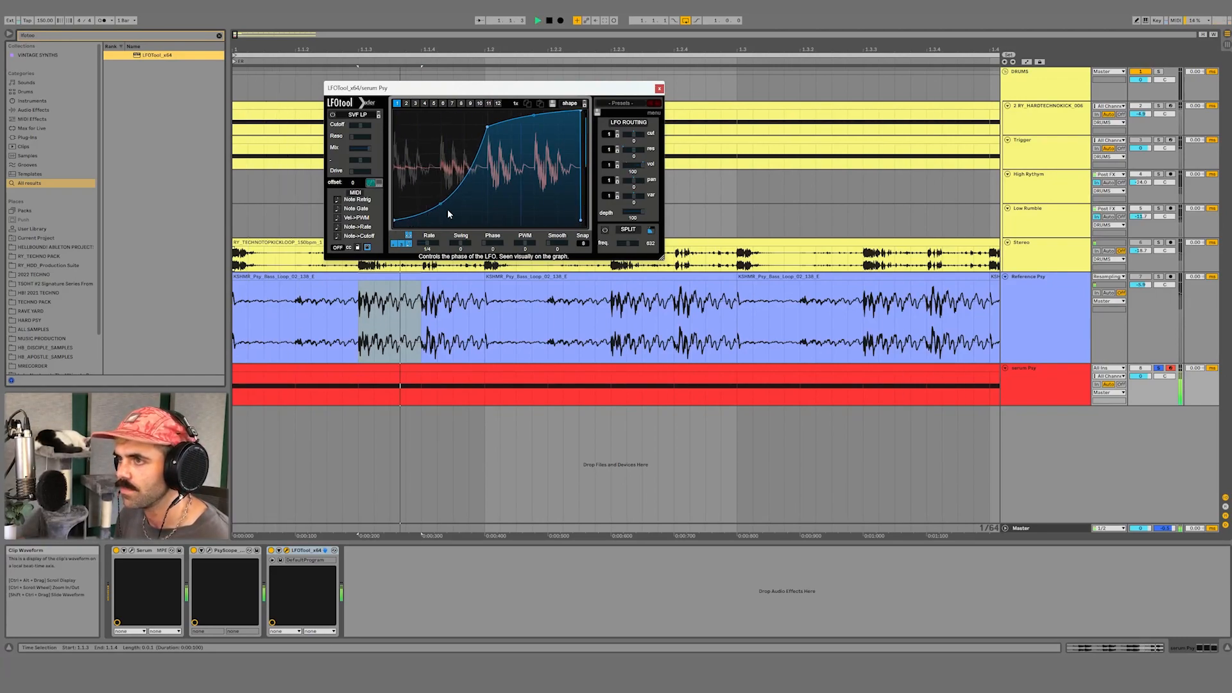
drag(441, 206, 440, 213)
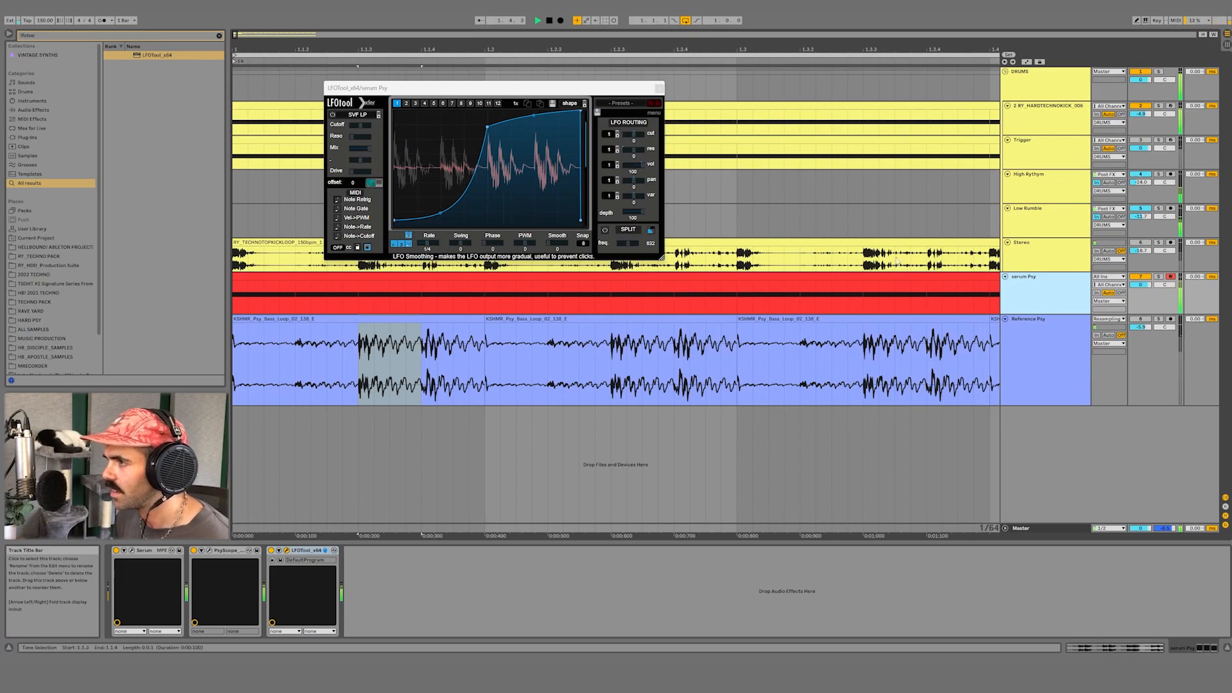
drag(688, 49, 688, 19)
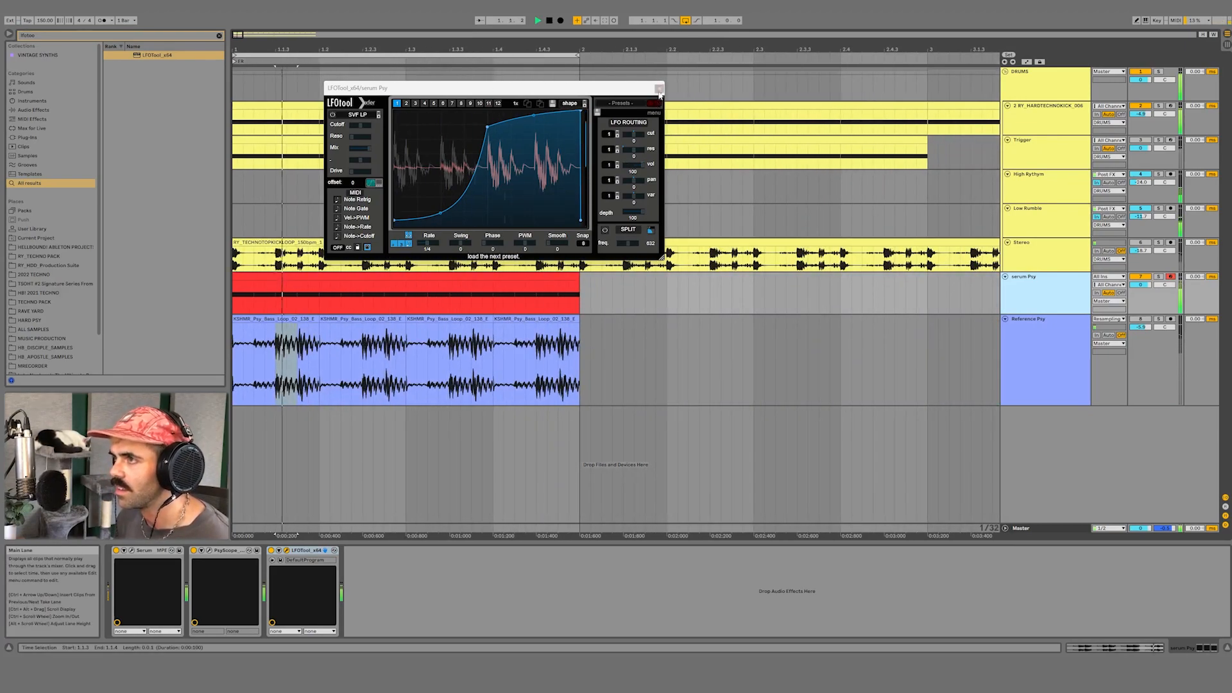
click(660, 89)
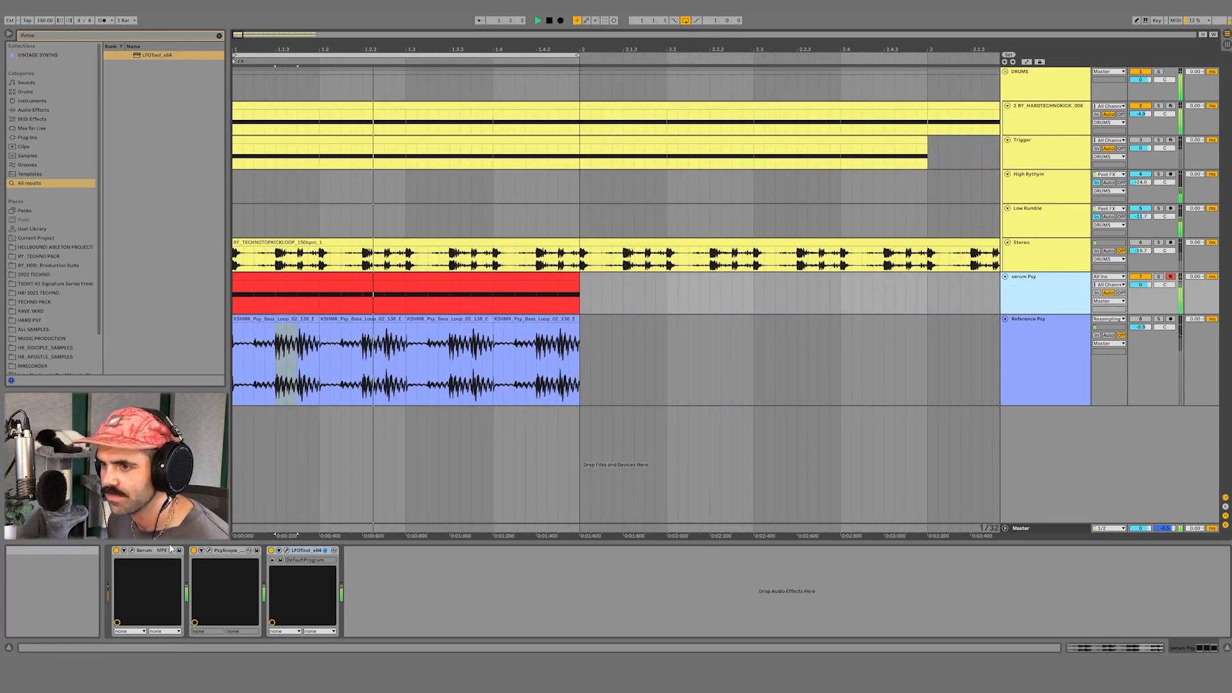
Reopen Serum and add a matrix routing from LFO 1 to Mast.Tun with a positive amount.
click(131, 551)
key(space)
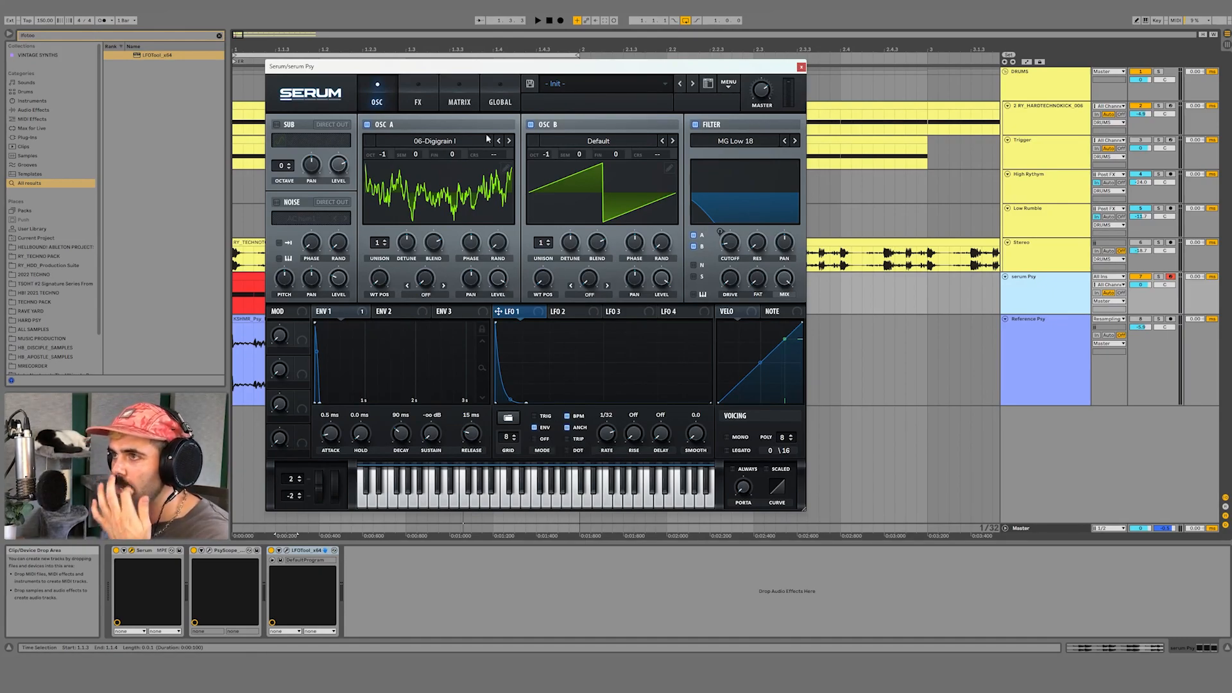
click(459, 96)
click(294, 160)
click(302, 218)
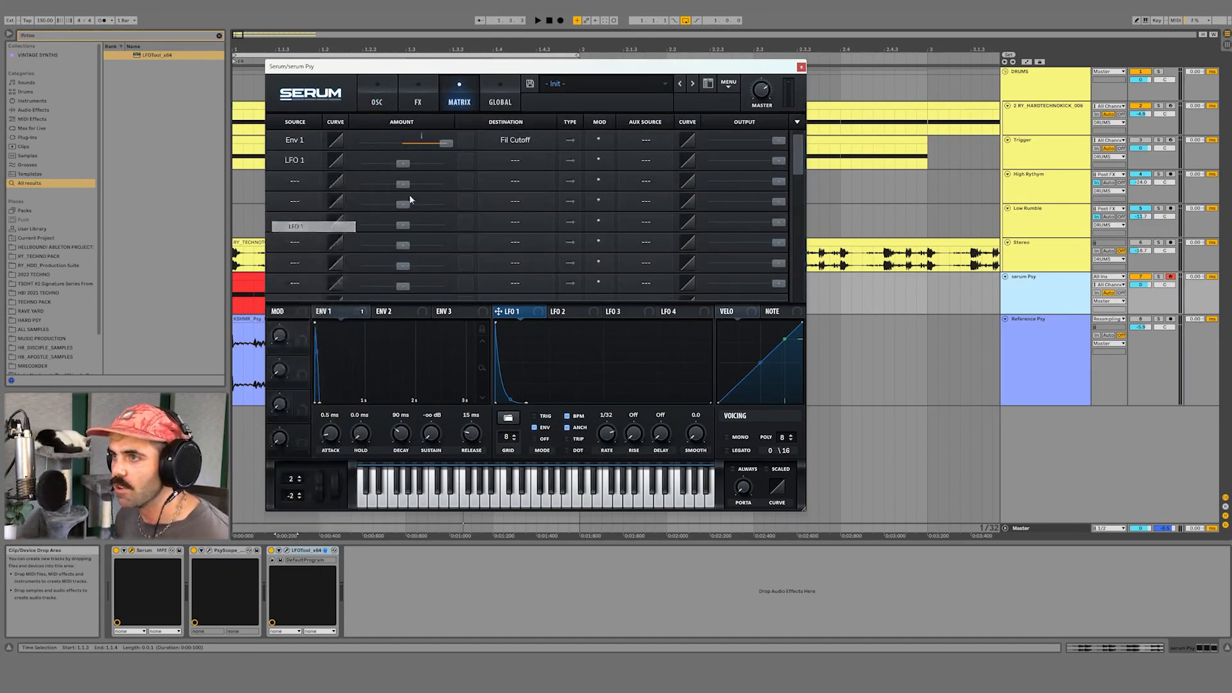
click(514, 161)
click(577, 248)
drag(402, 162, 422, 162)
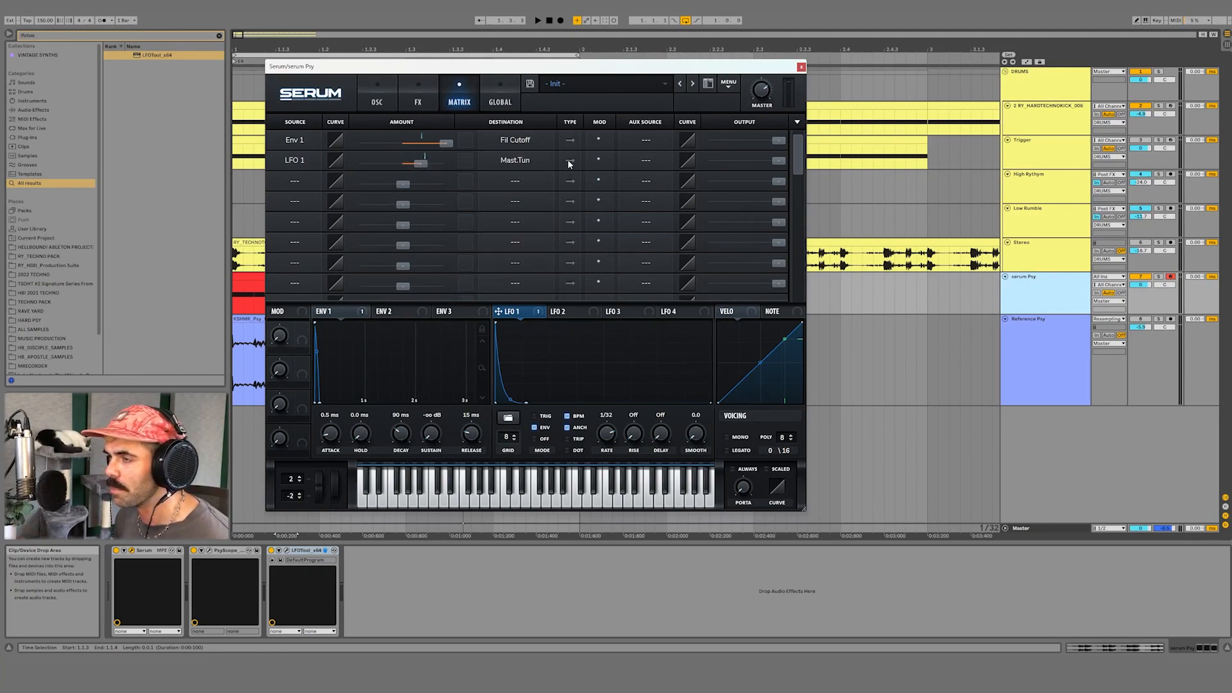
Increase the LFO 1 amount on Mast.Tun and set LFO 1's rate to 1/16 while auditioning the bass.
key(space)
drag(419, 163, 433, 163)
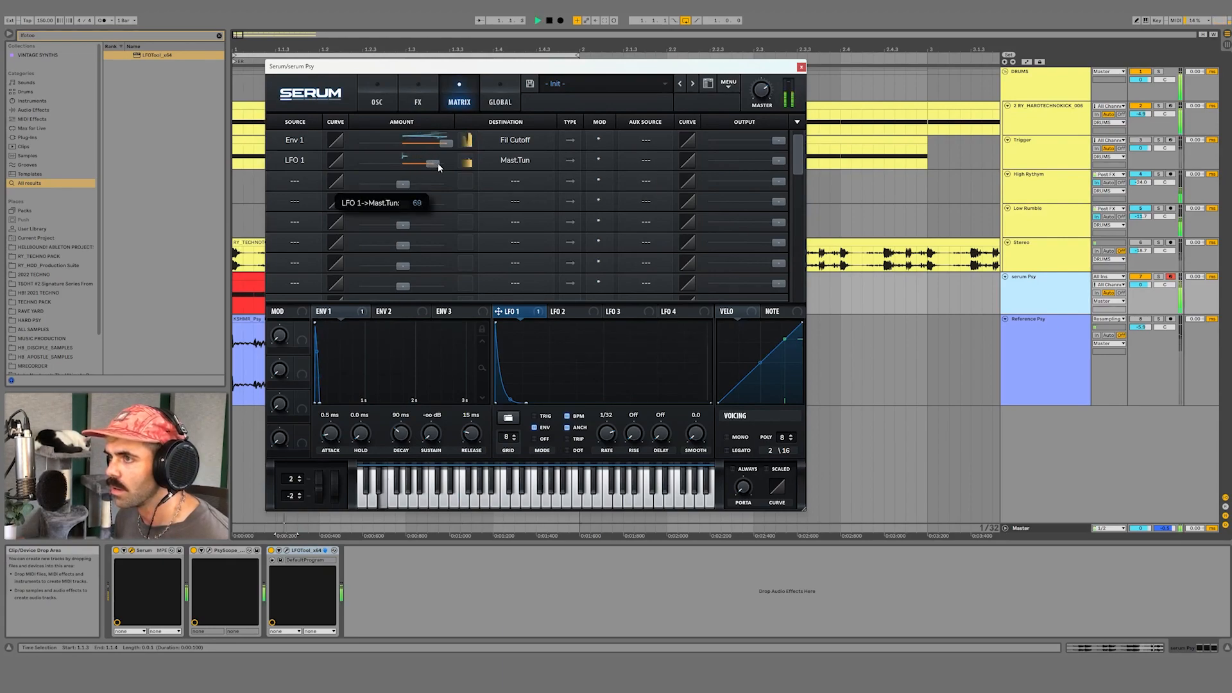
drag(611, 433, 612, 440)
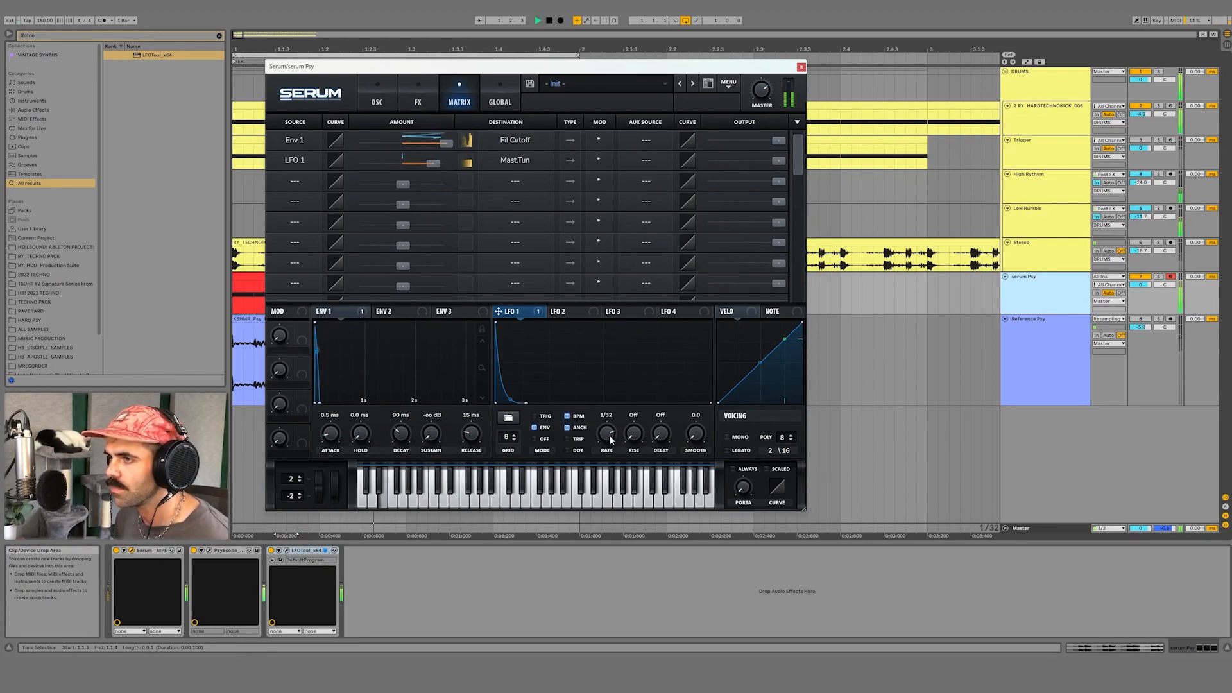
key(space)
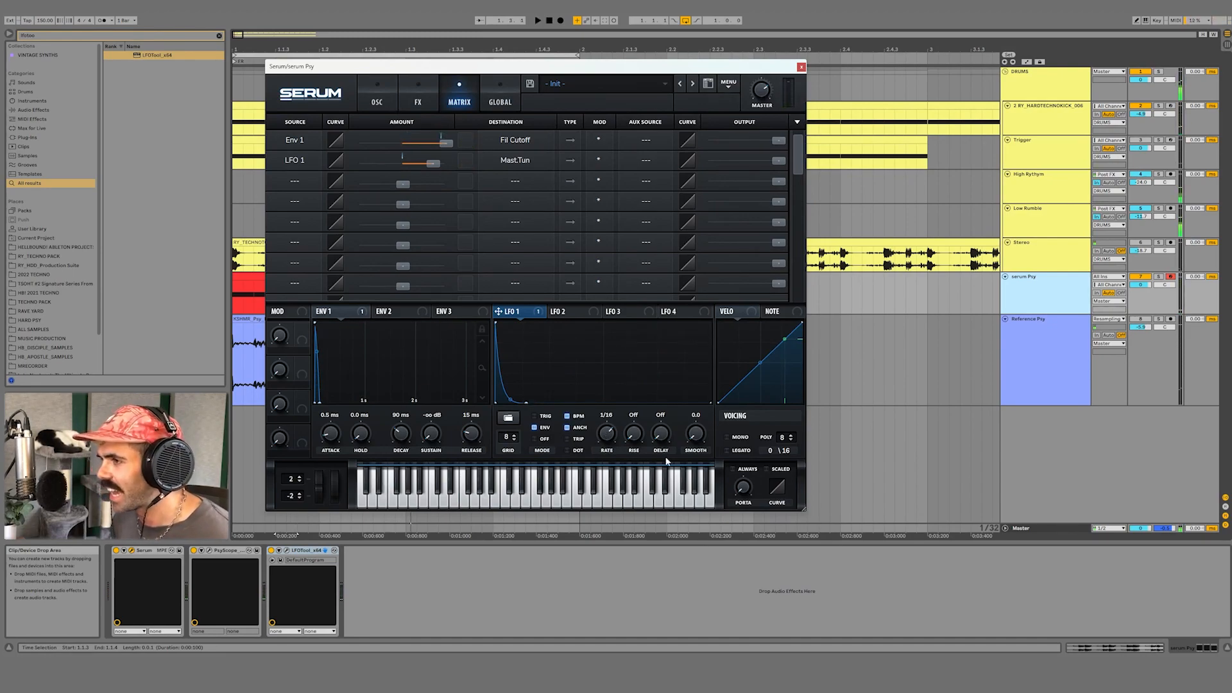
Return to Serum's oscillator view, choose the sub oscillator's waveform and enable the sub.
click(380, 100)
click(295, 140)
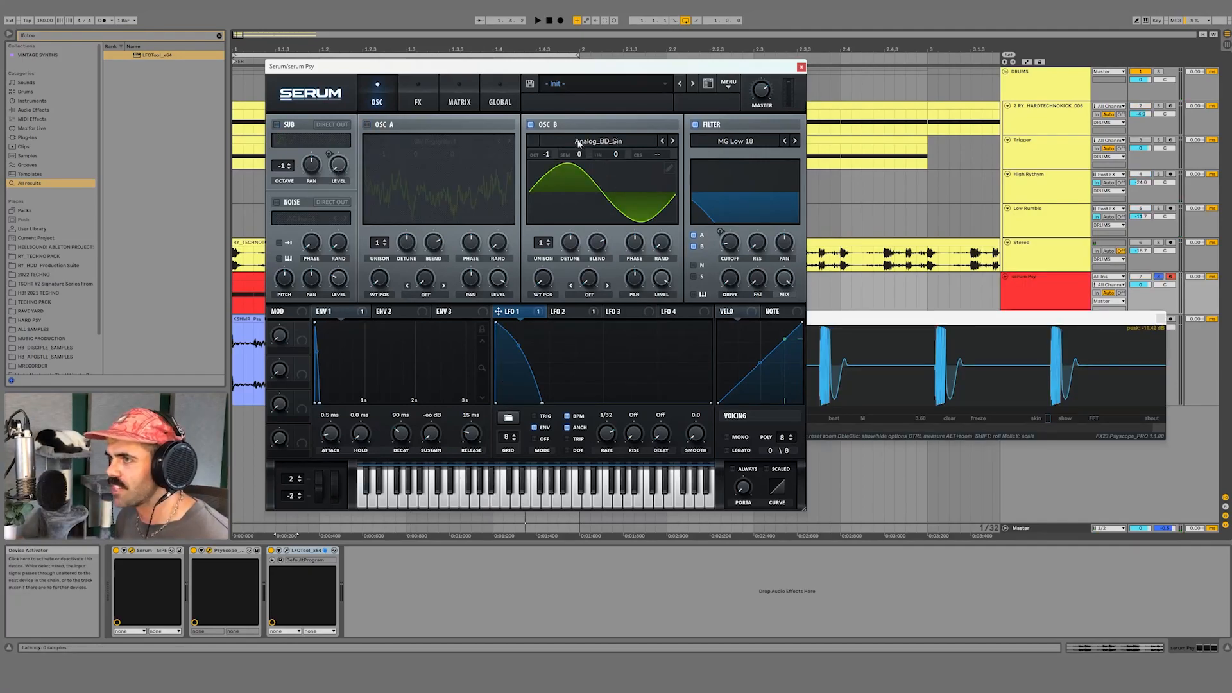
click(274, 125)
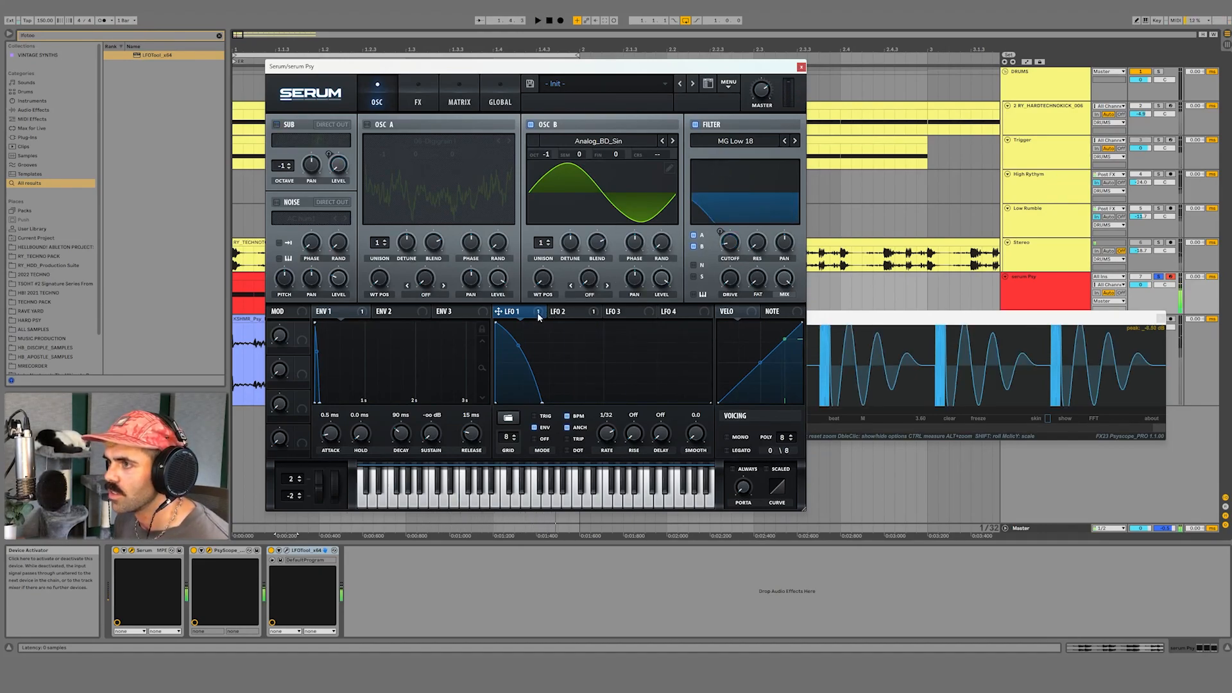
Modulate Oscillator B's coarse pitch with LFO 1, audition the result and open LFO 2's curve.
click(531, 316)
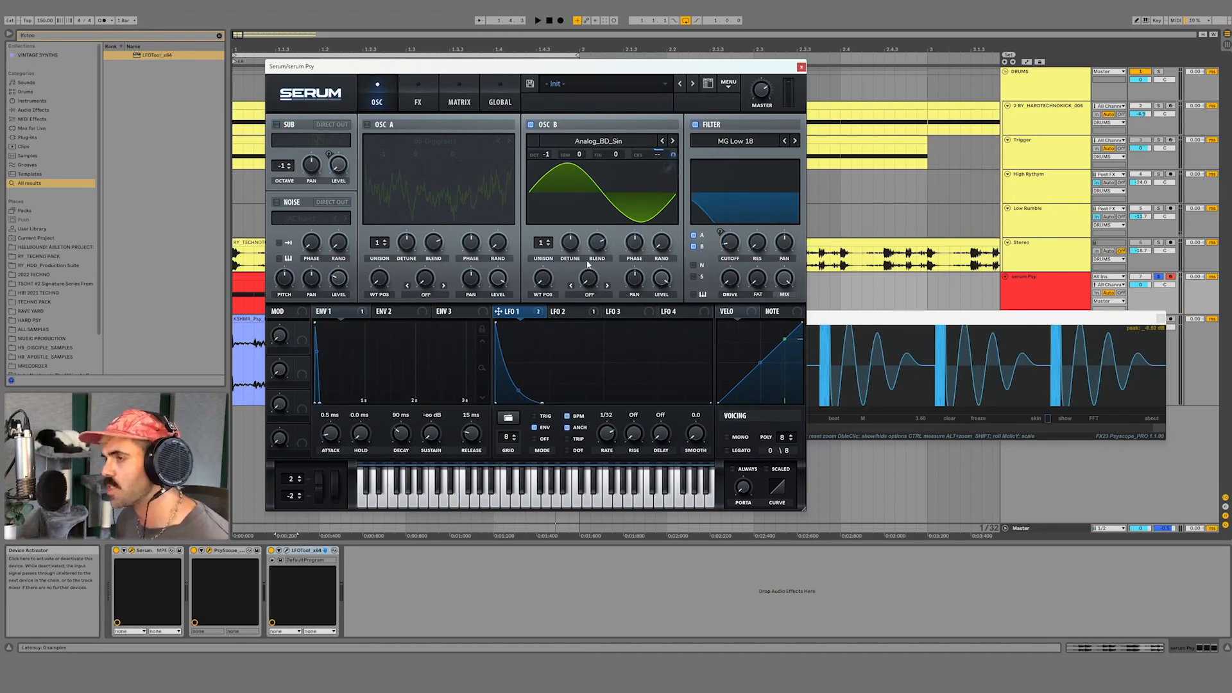
key(space)
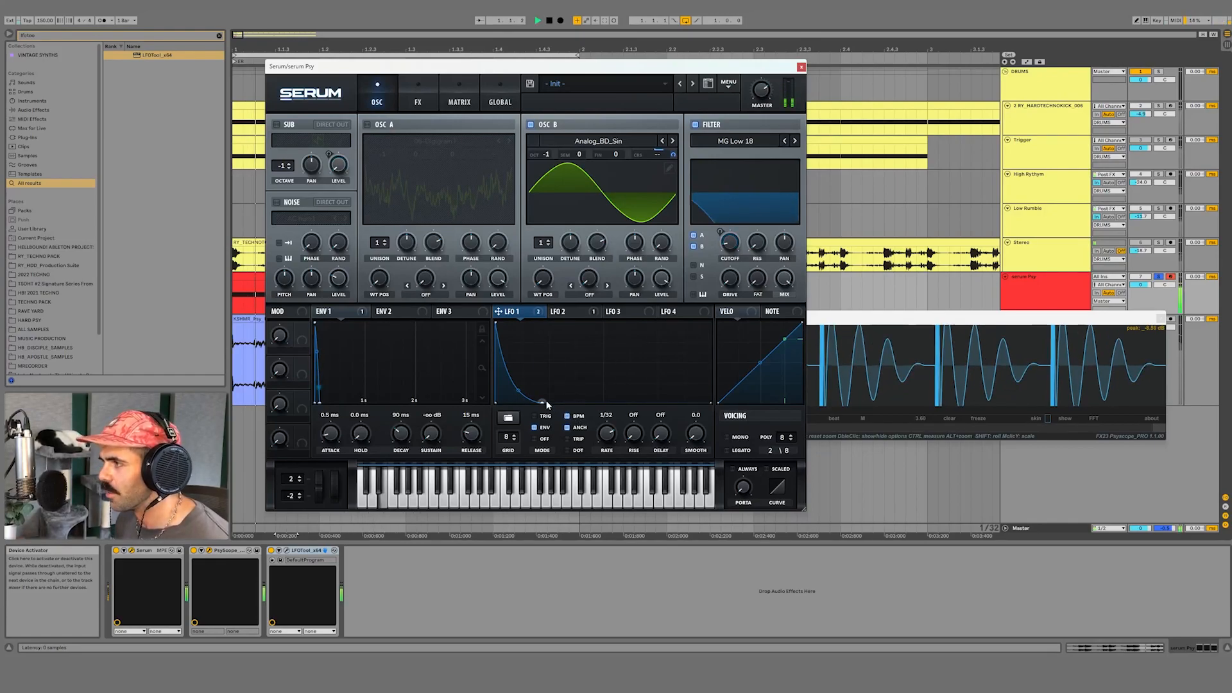
key(space)
click(568, 311)
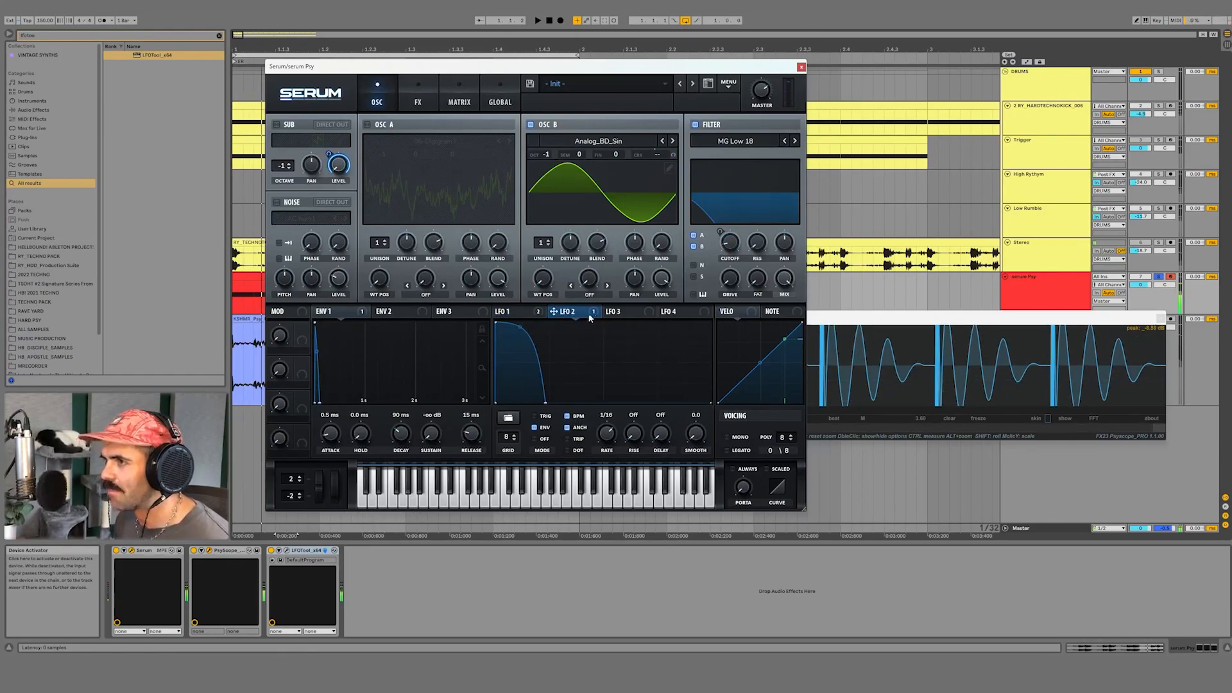
Modulate Oscillator B's level with LFO 2, audition the bass and reposition the PsyScope_Pro window.
drag(665, 285, 662, 278)
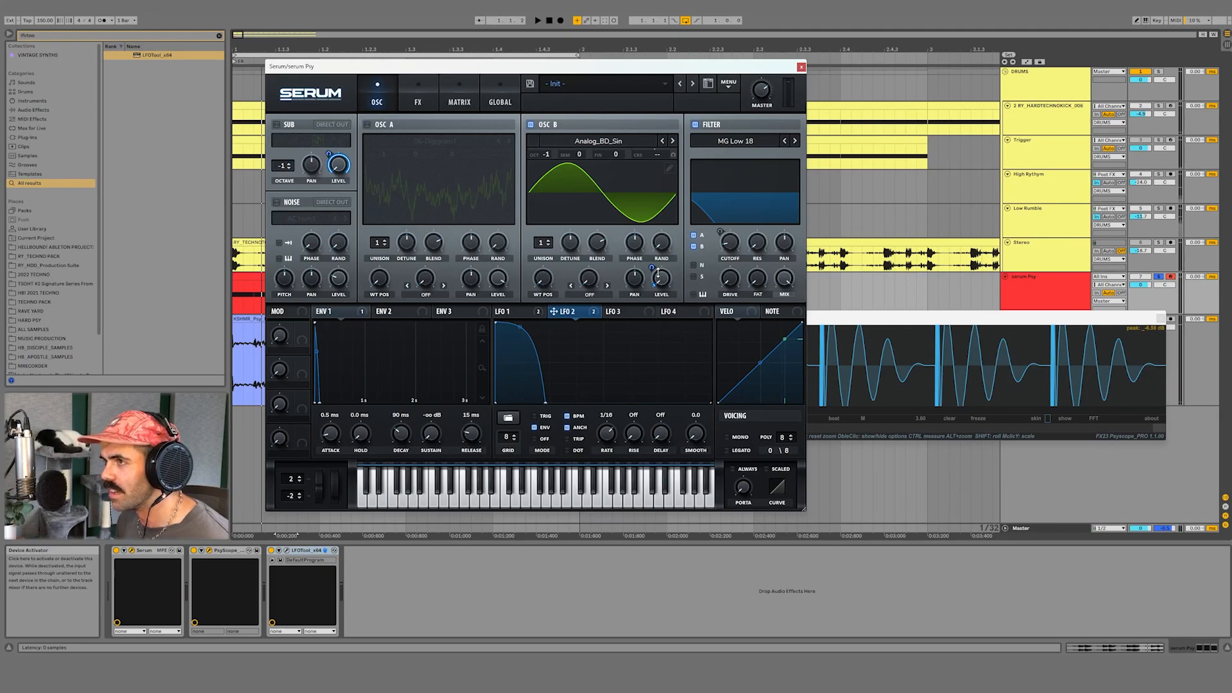
key(space)
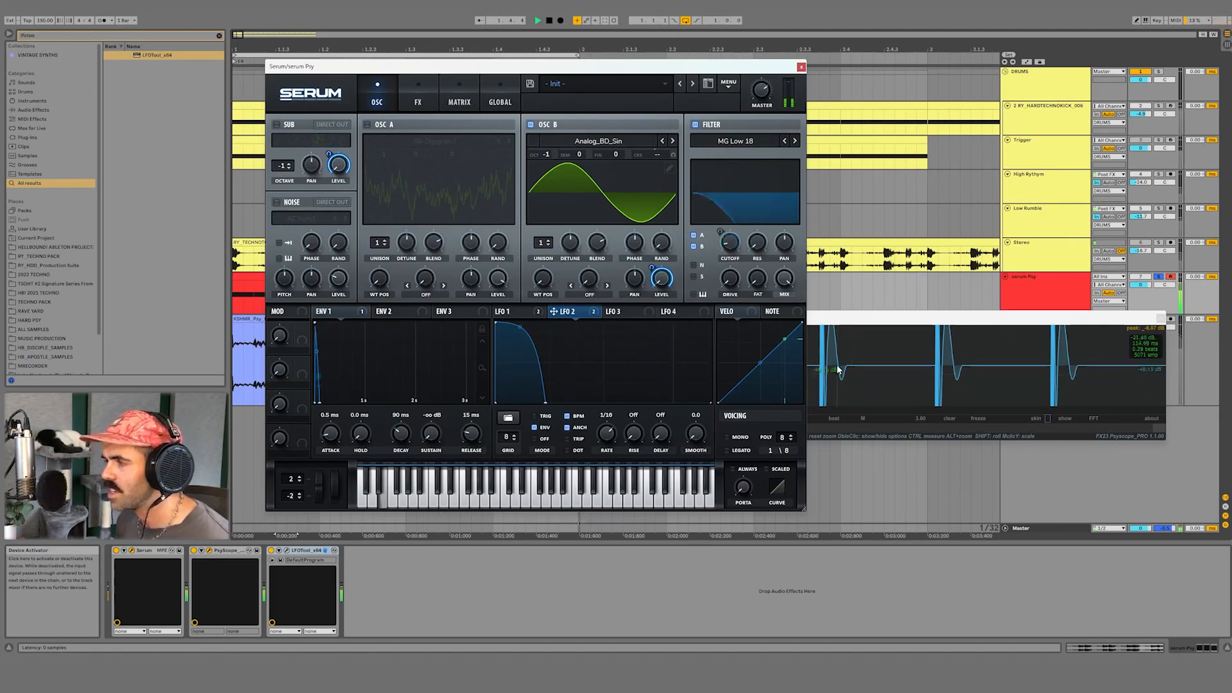
drag(955, 317, 731, 345)
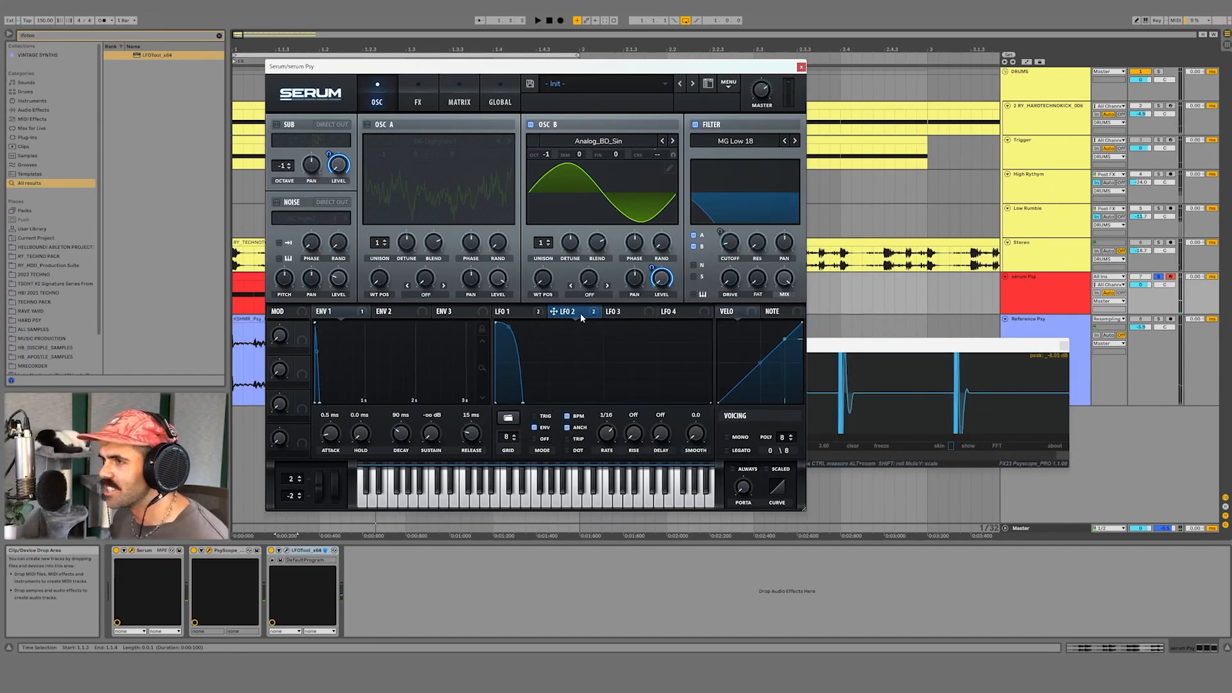
Enable Oscillator A, place PsyScope_Pro below Serum and zoom its view on the bass waveform during playback.
click(367, 124)
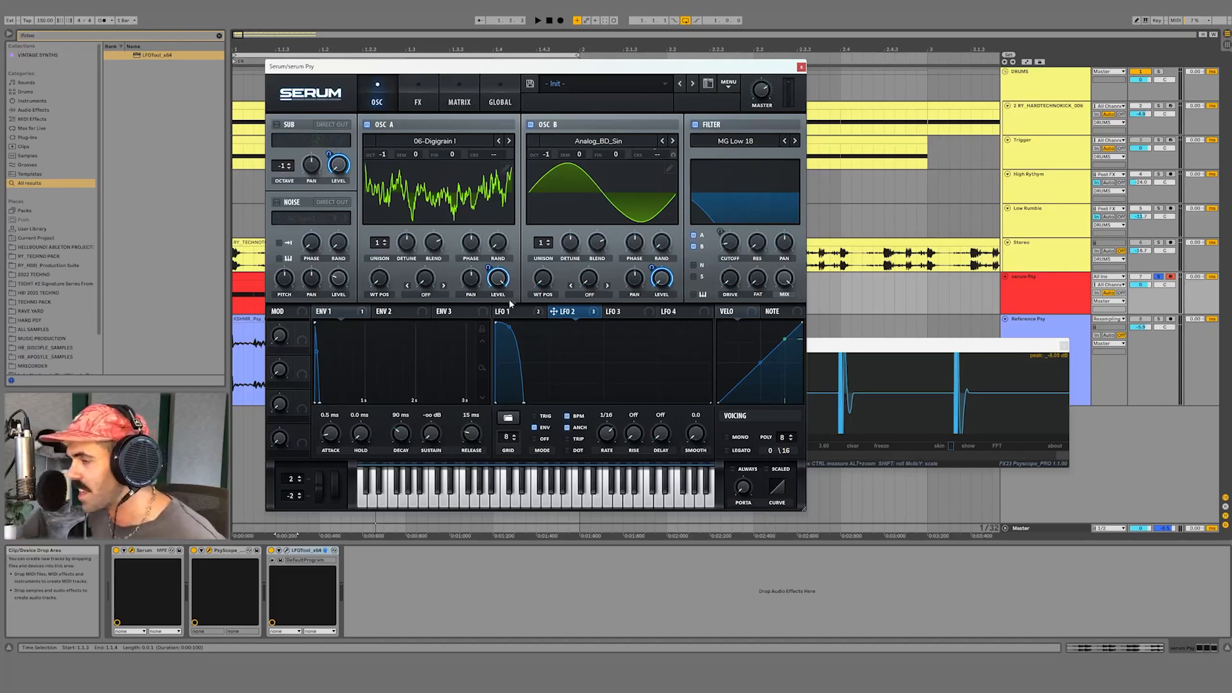
drag(860, 347, 594, 509)
key(space)
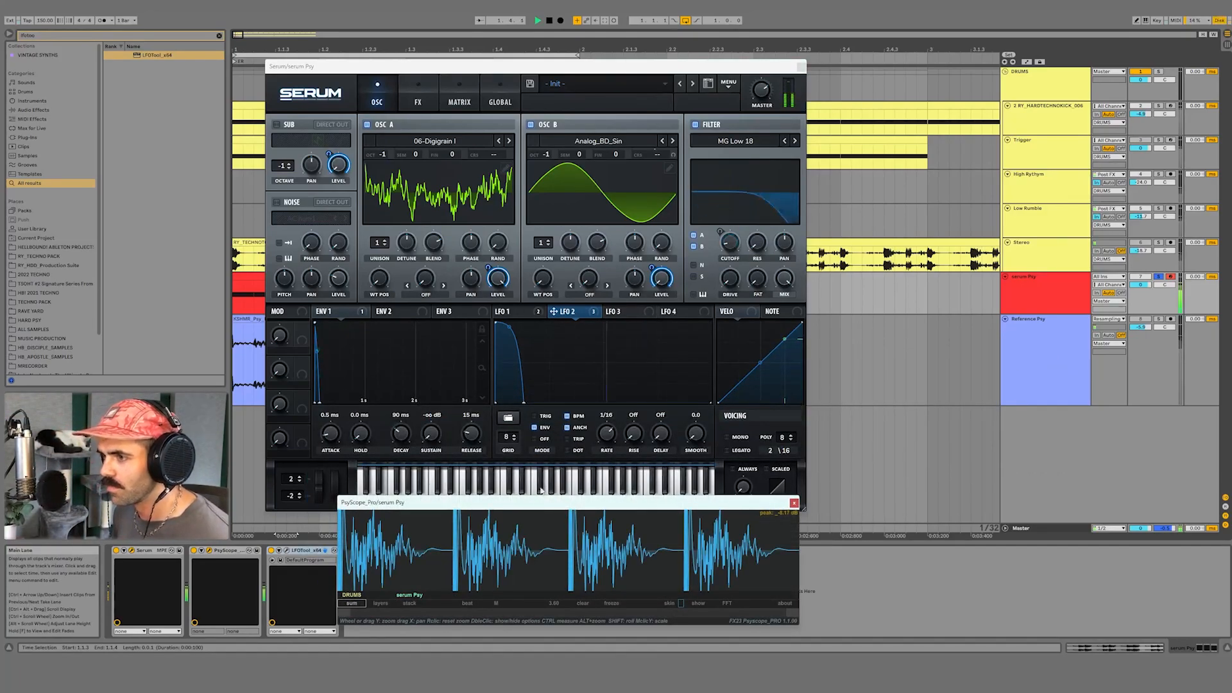
drag(575, 613, 529, 616)
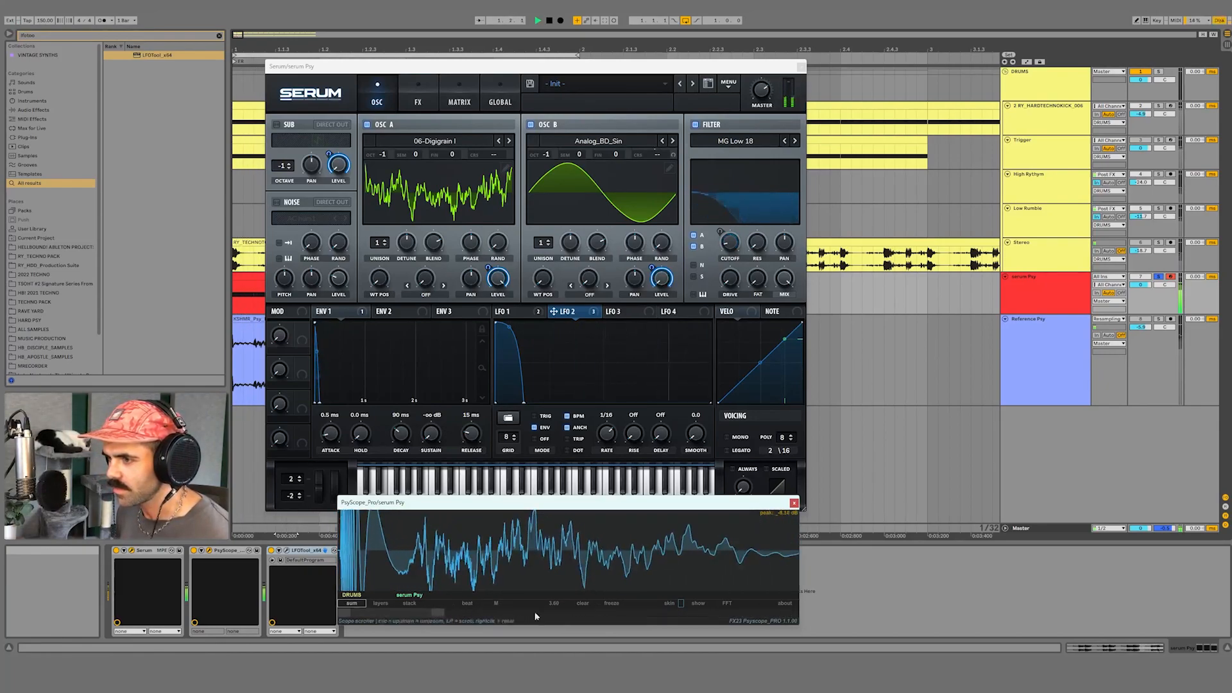
key(space)
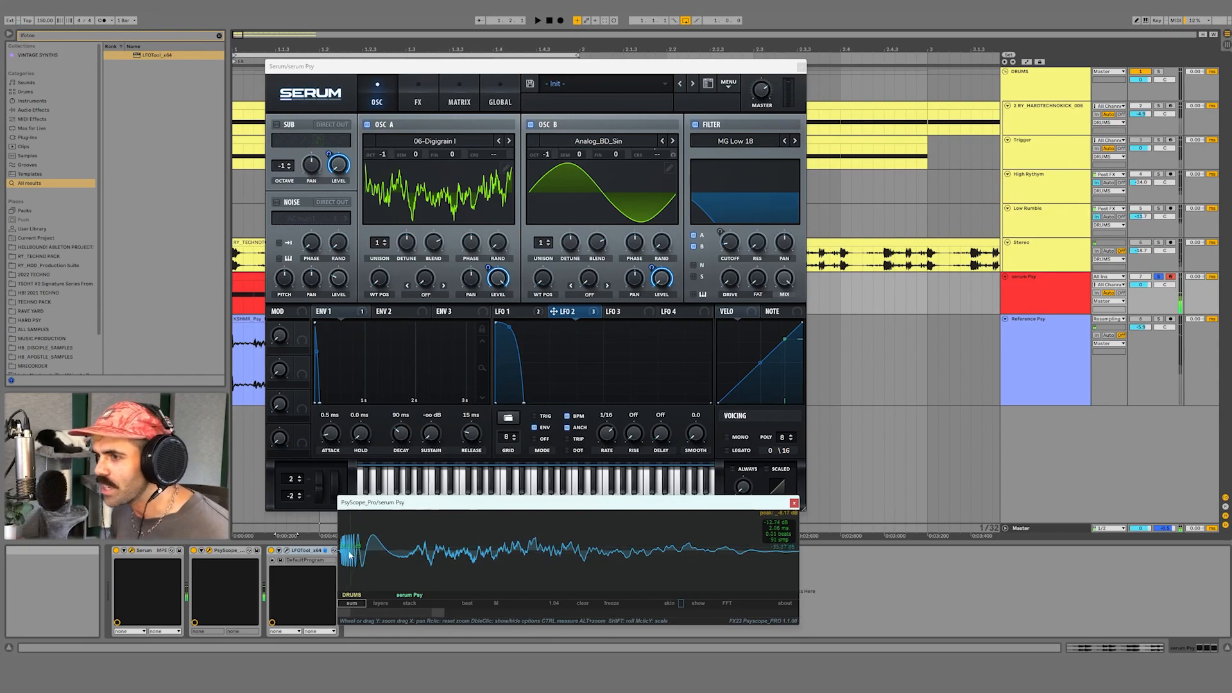
drag(411, 614, 385, 613)
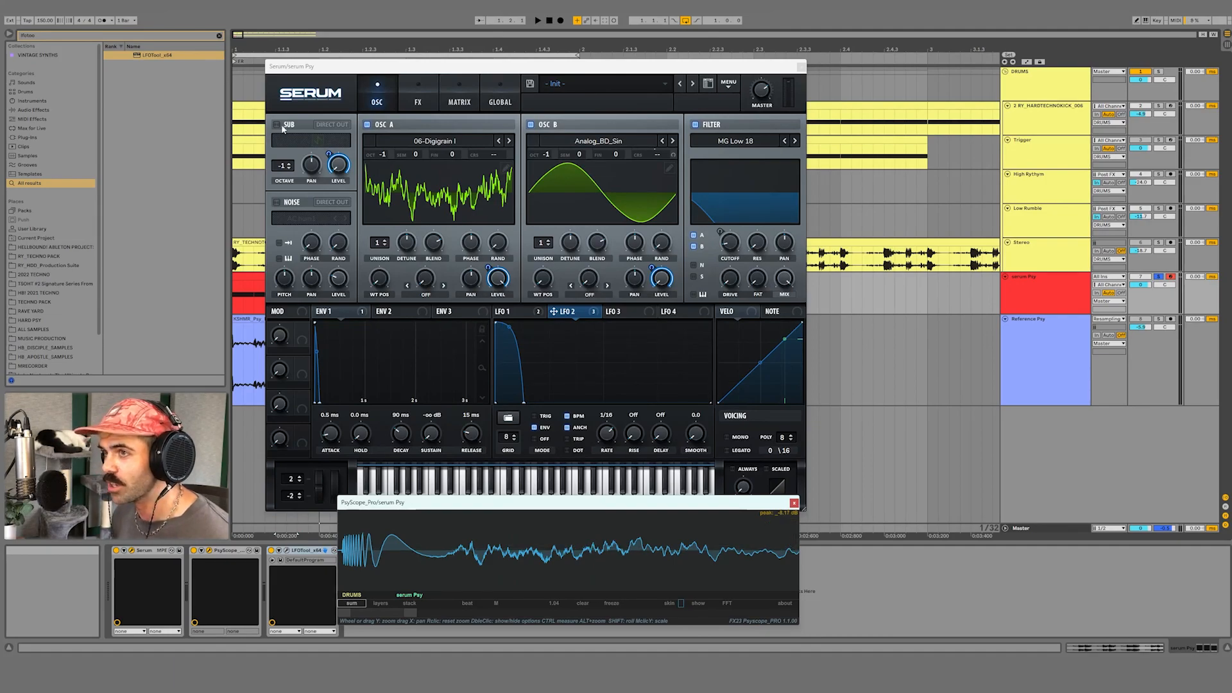
Enable the sub oscillator, compare LFO 1 and LFO 2's curves and audition the layered bass.
click(278, 124)
click(507, 311)
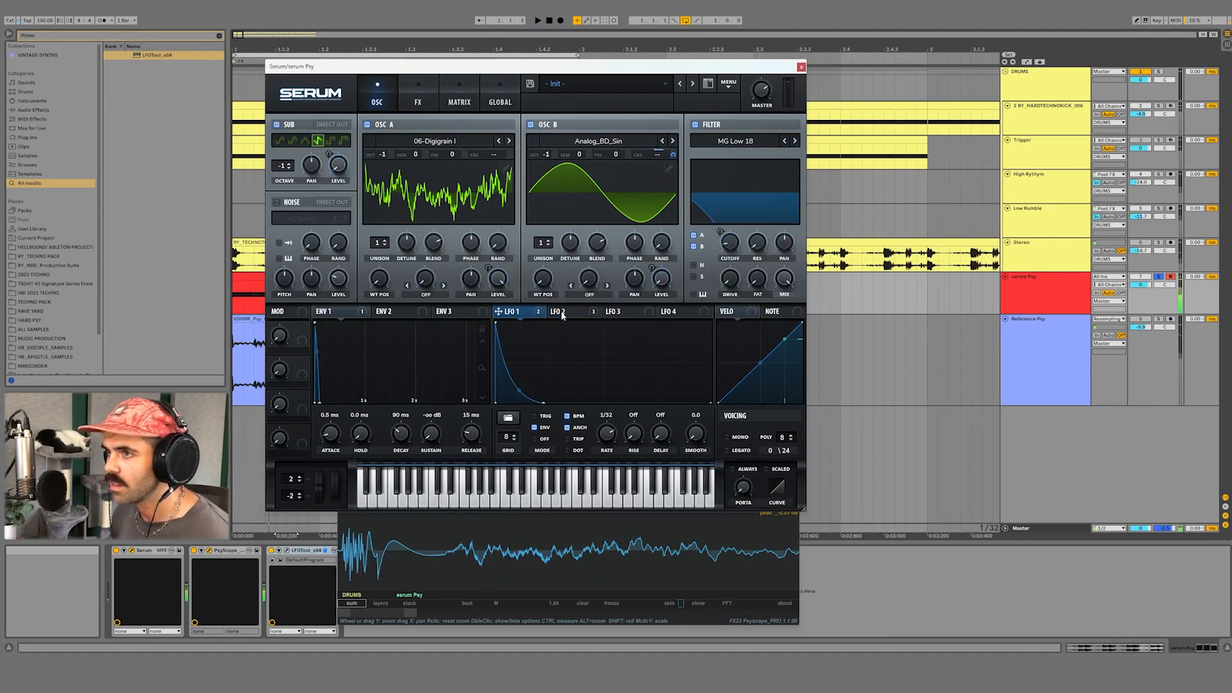
click(559, 312)
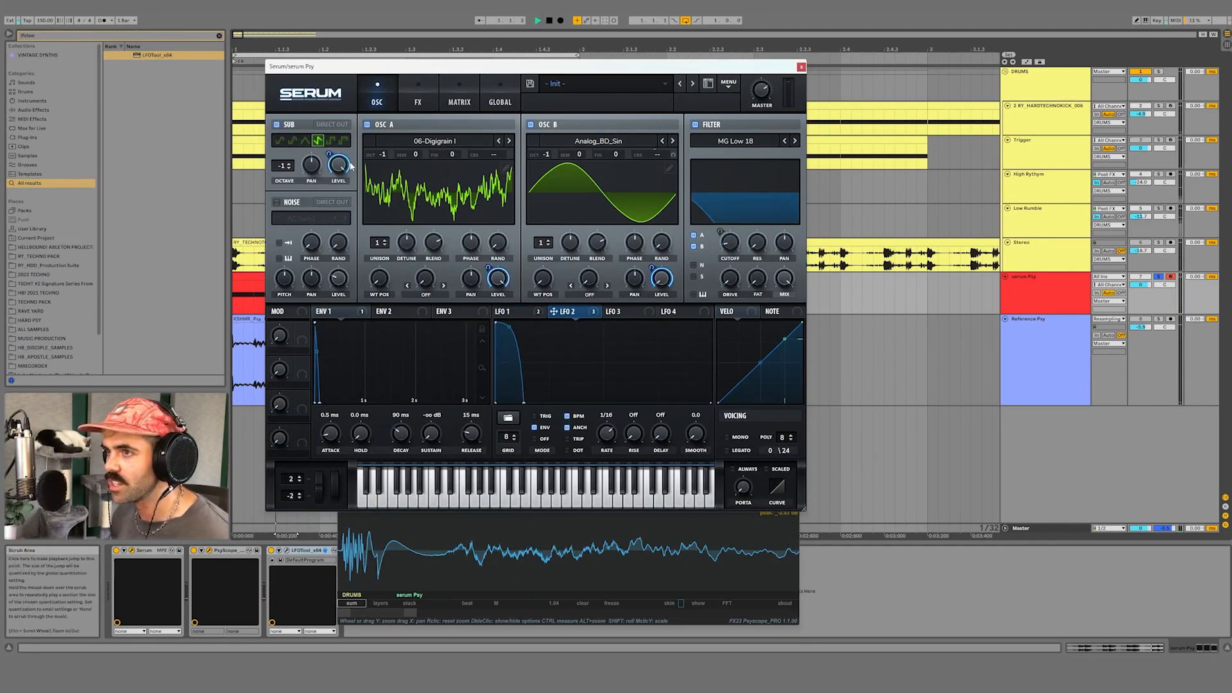
key(space)
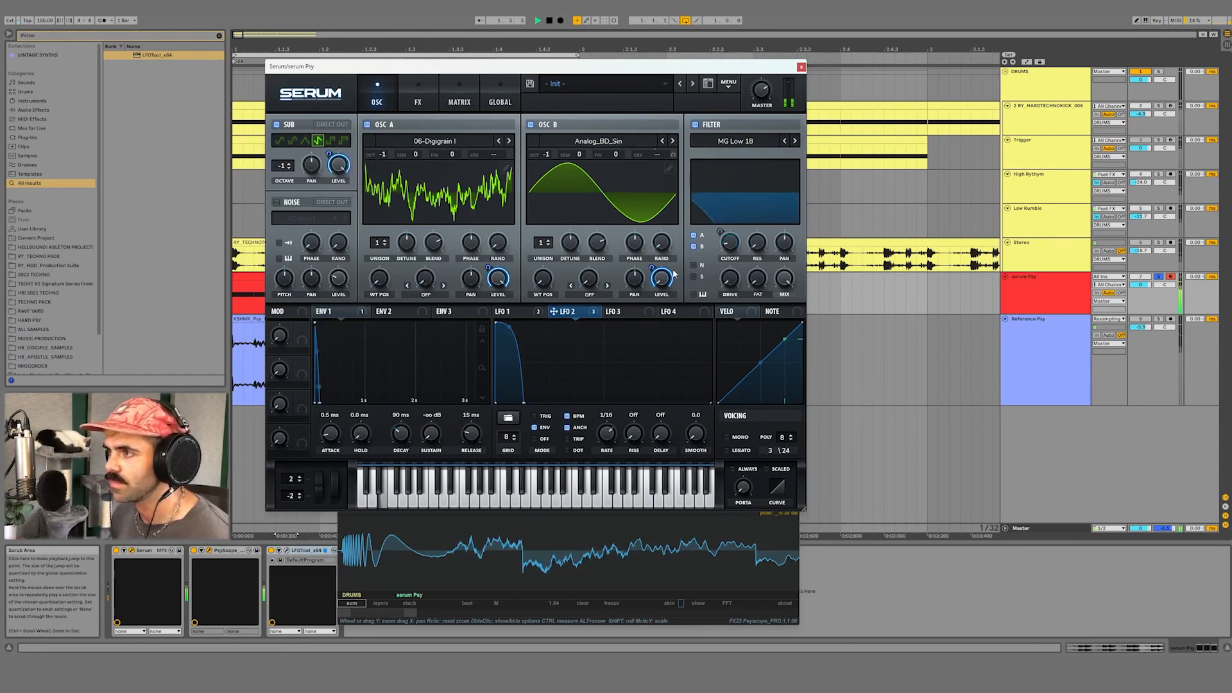
key(space)
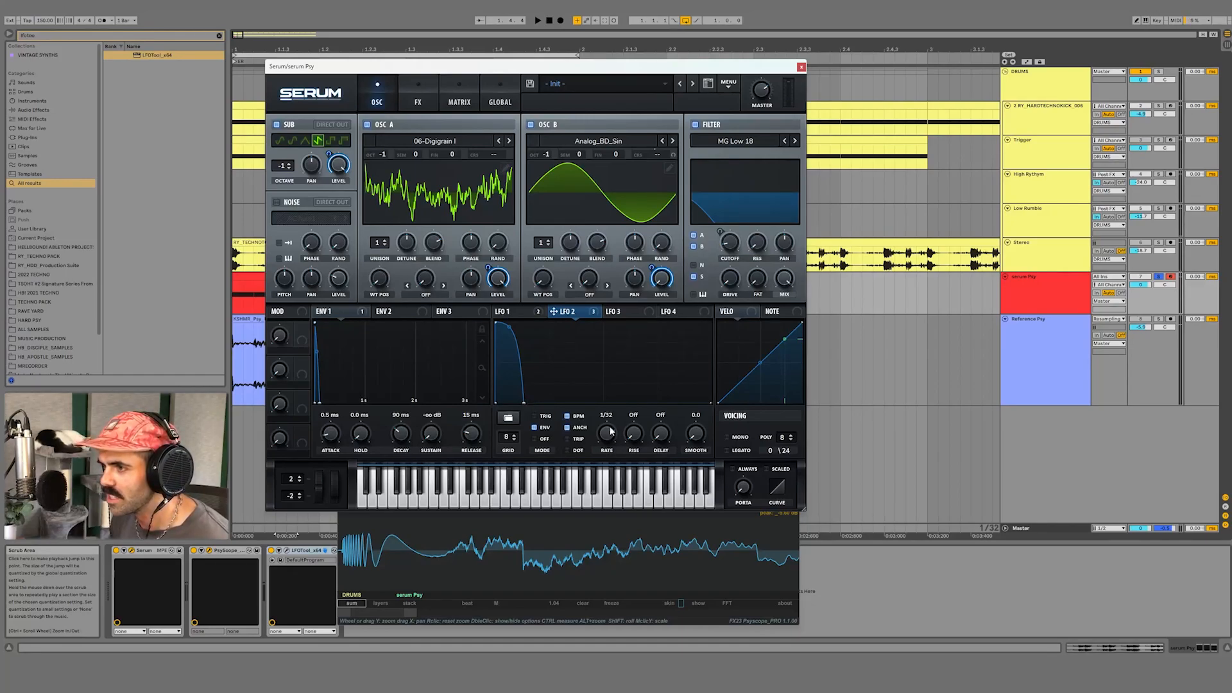
Shorten LFO 2's curve during playback and inspect the resulting waveform at different zoom levels in PsyScope_Pro.
key(space)
drag(526, 402, 509, 407)
key(space)
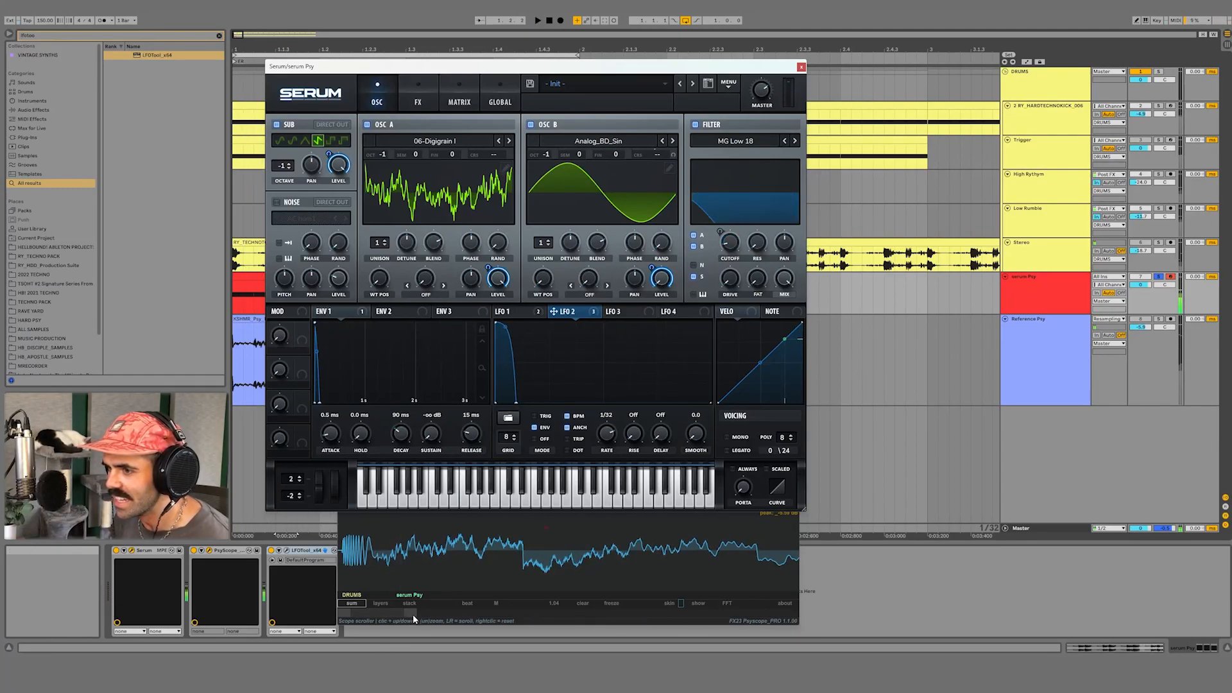
click(414, 618)
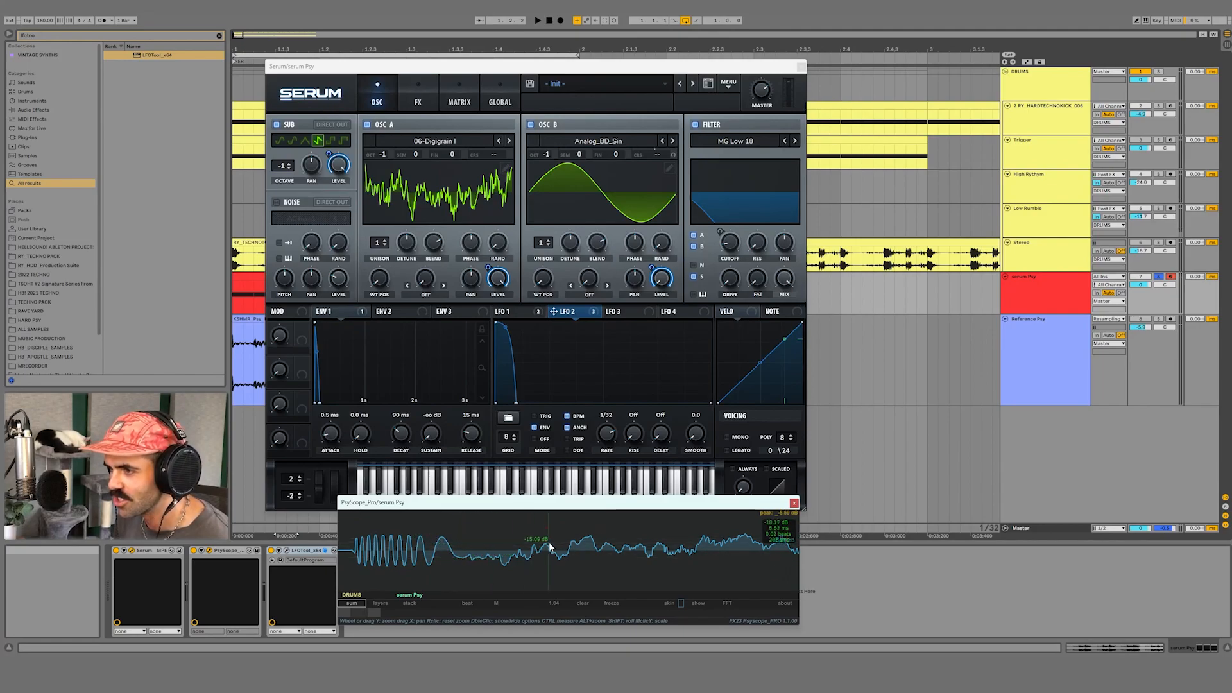
key(space)
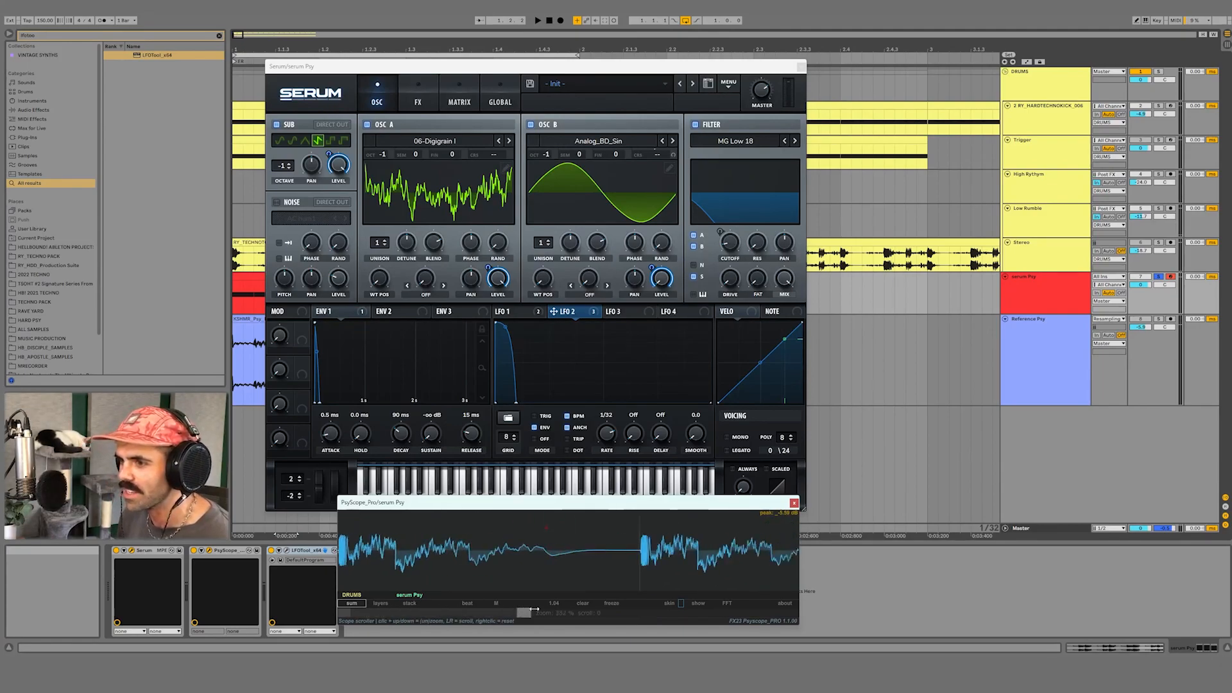
Move PsyScope_Pro aside, zoom in on Envelope 1 and bend its decay curve outward while auditioning.
drag(570, 498, 521, 474)
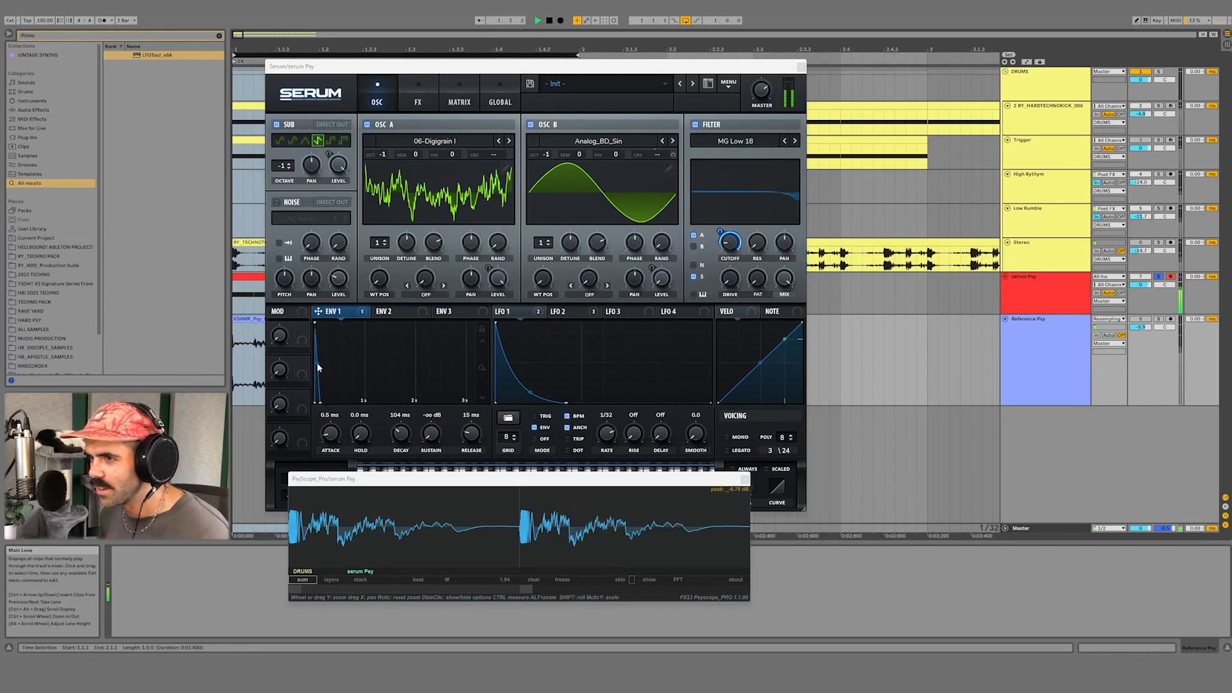
key(space)
drag(482, 369, 477, 444)
key(space)
drag(359, 369, 361, 359)
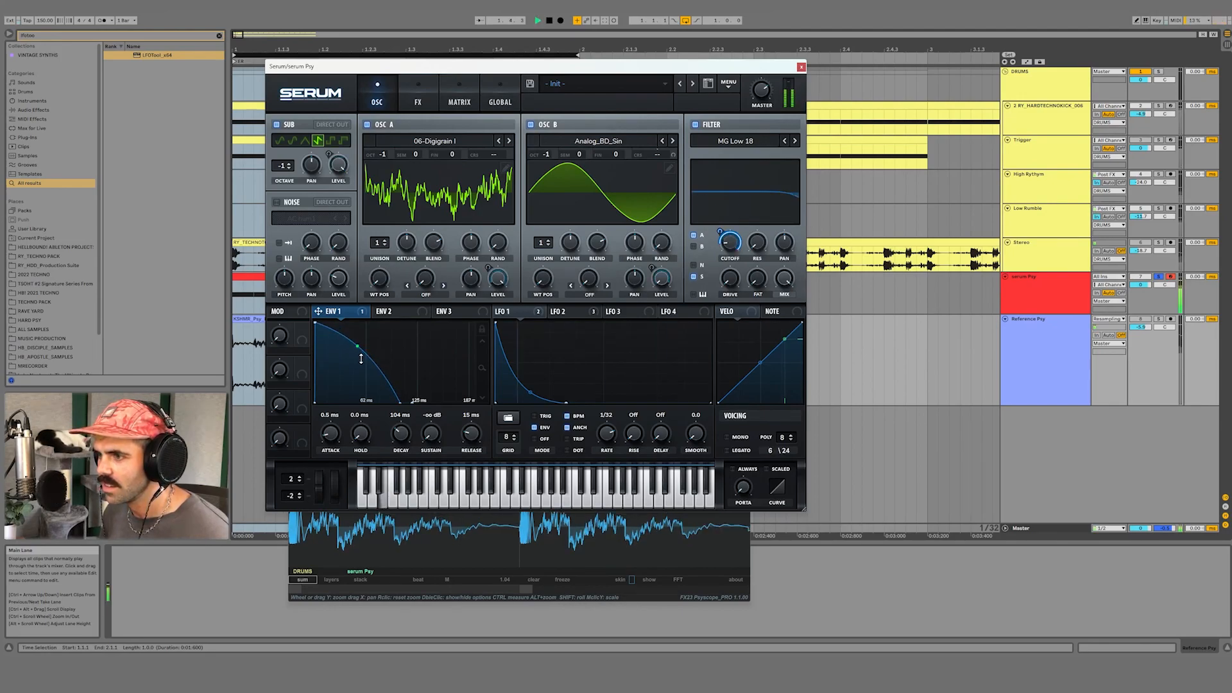
Set Oscillator A's unison to 2 voices and review the curves of LFO 2 and LFO 1.
click(384, 244)
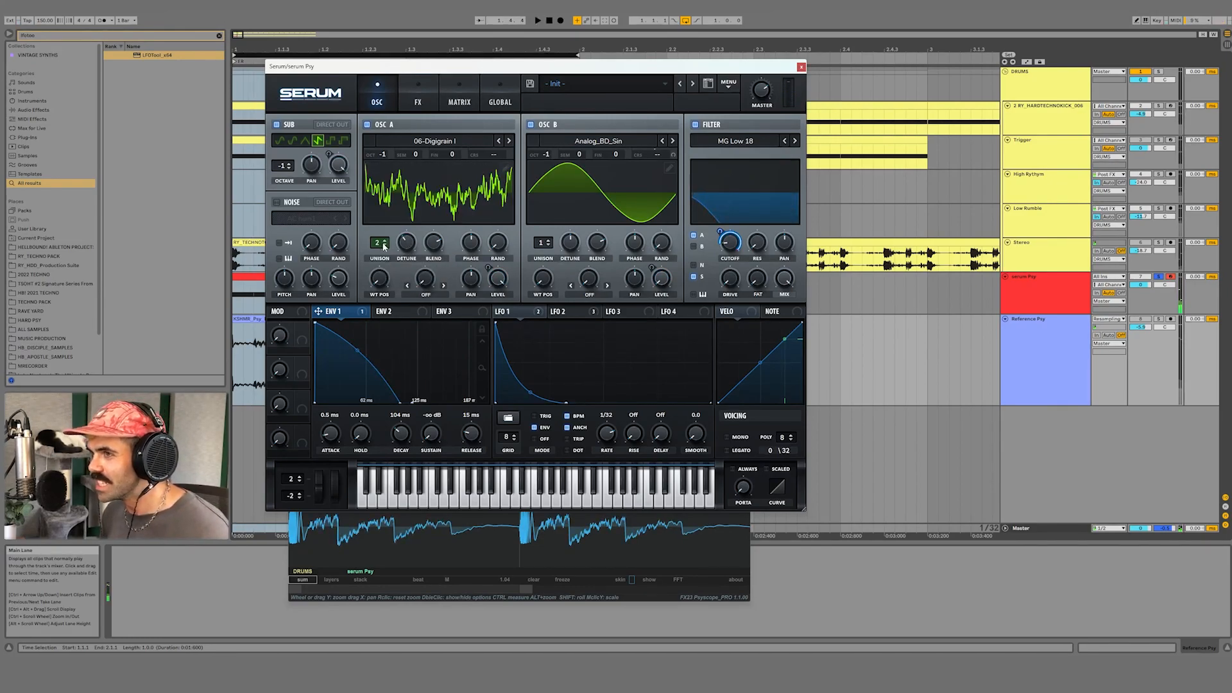
click(555, 313)
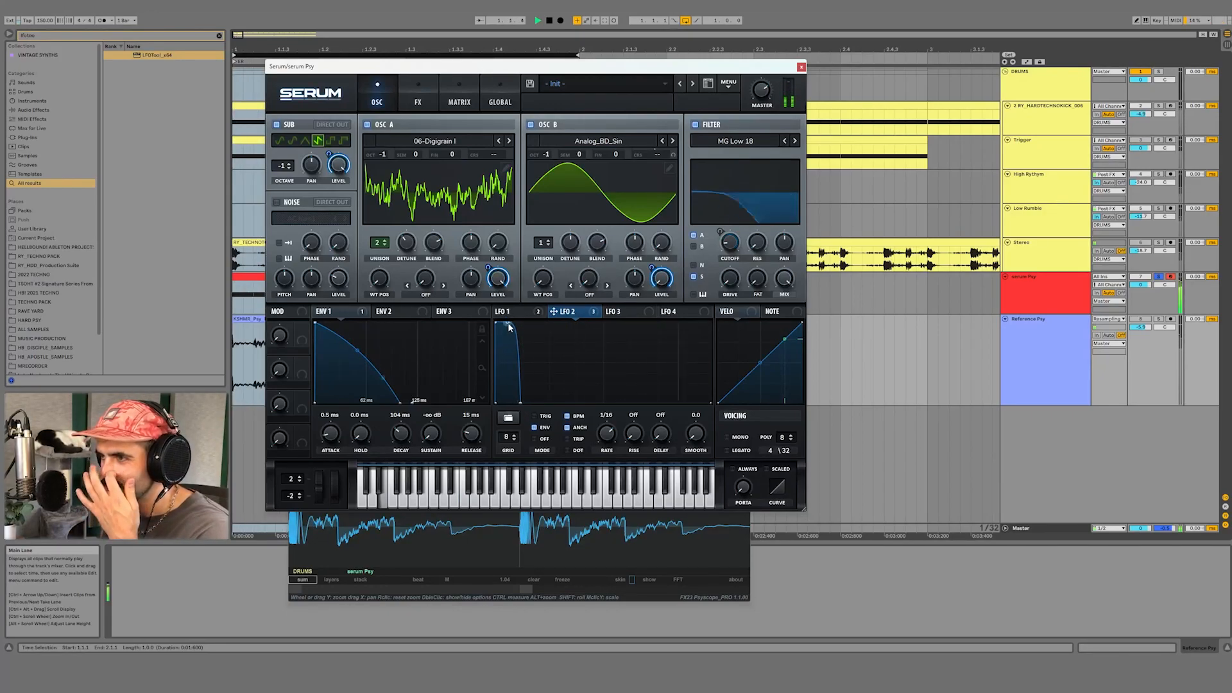
click(530, 314)
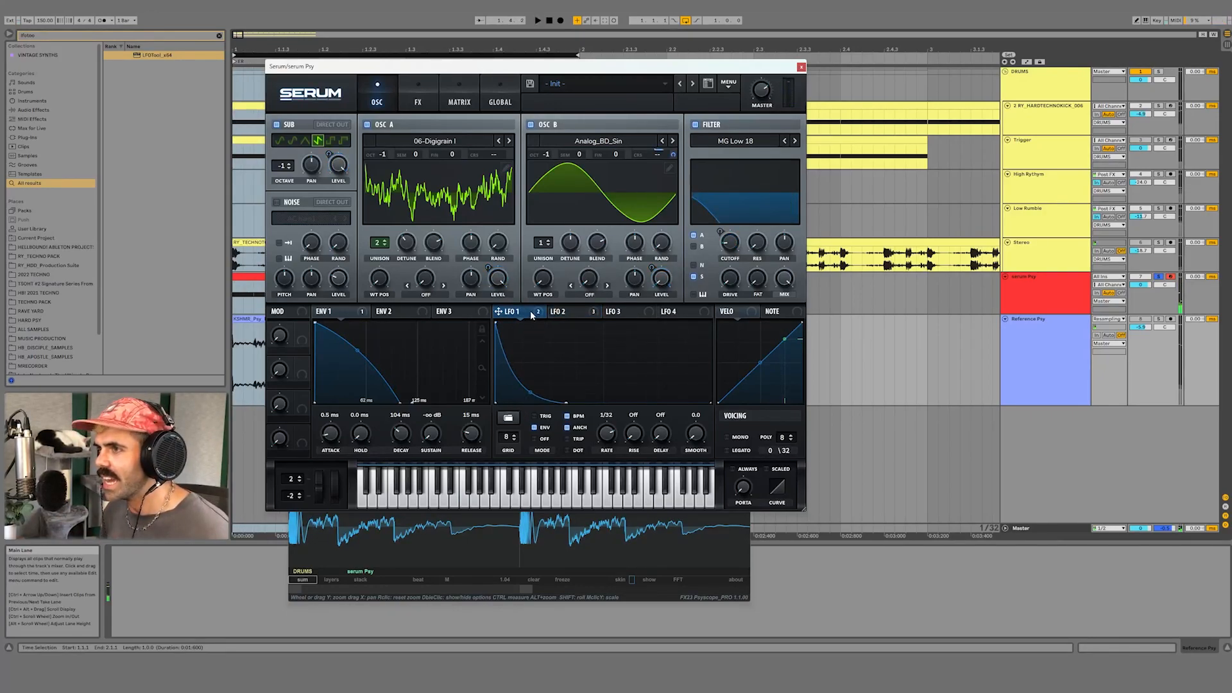
Assign Macro 2 as the auxiliary source of LFO 1's B CoarsePit and Mast.Tun routings in the modulation matrix.
click(460, 93)
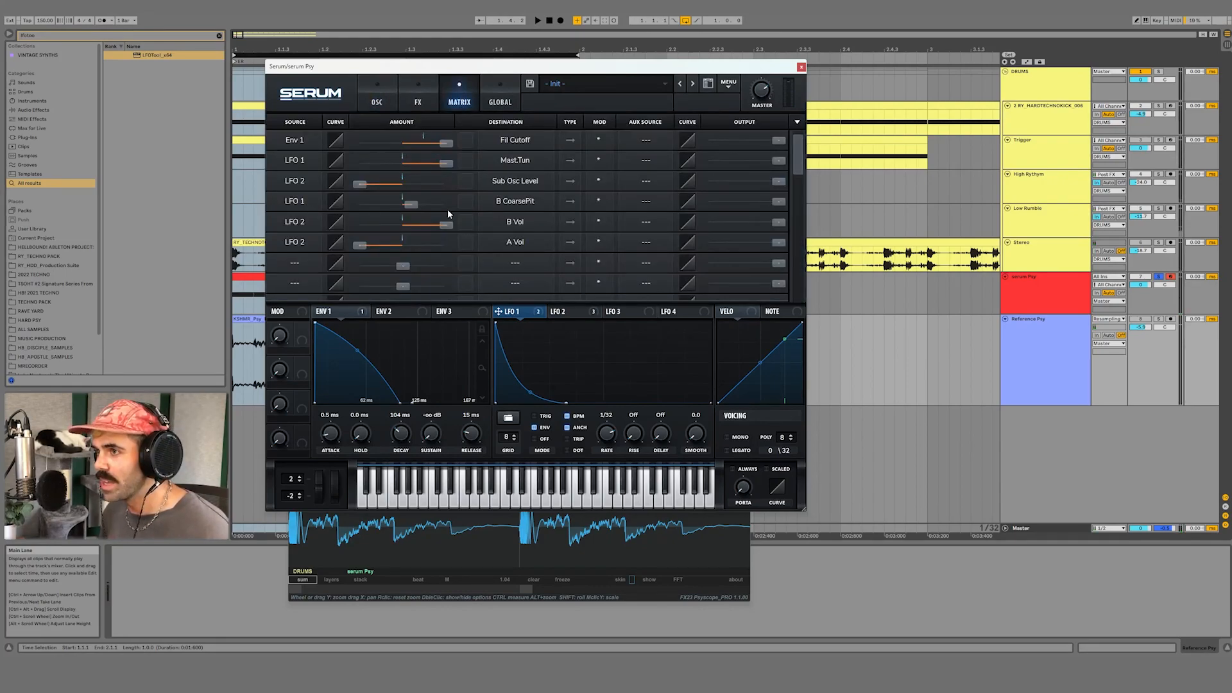
click(646, 204)
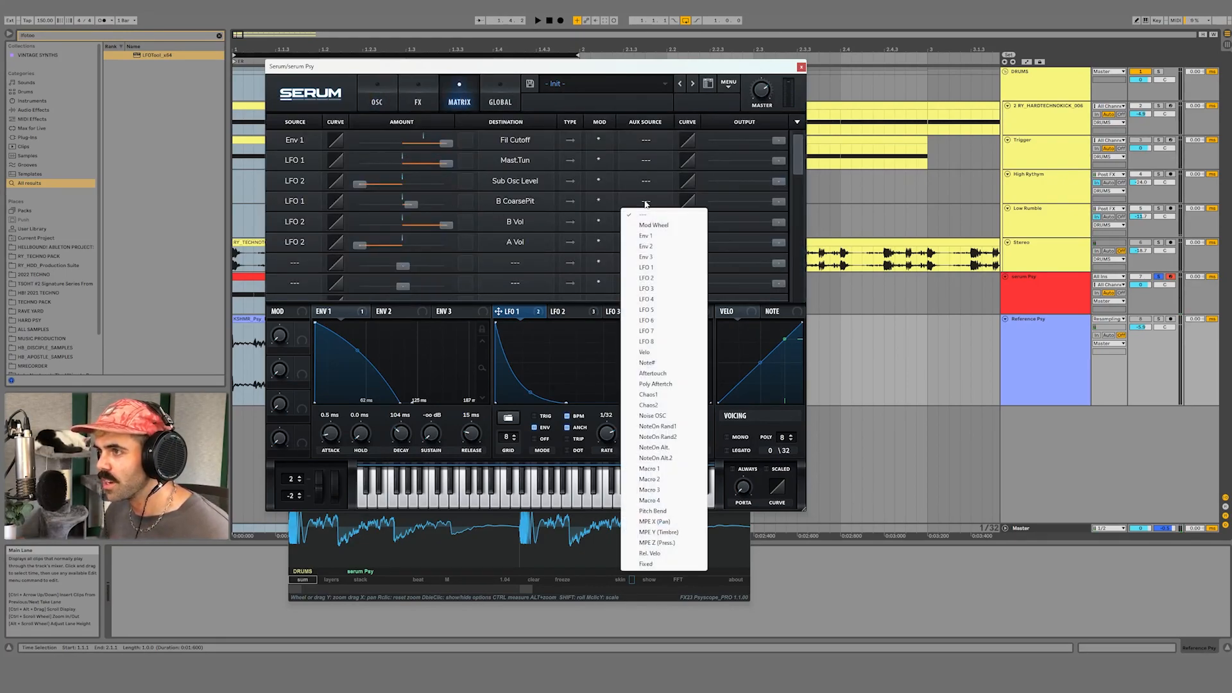
click(664, 478)
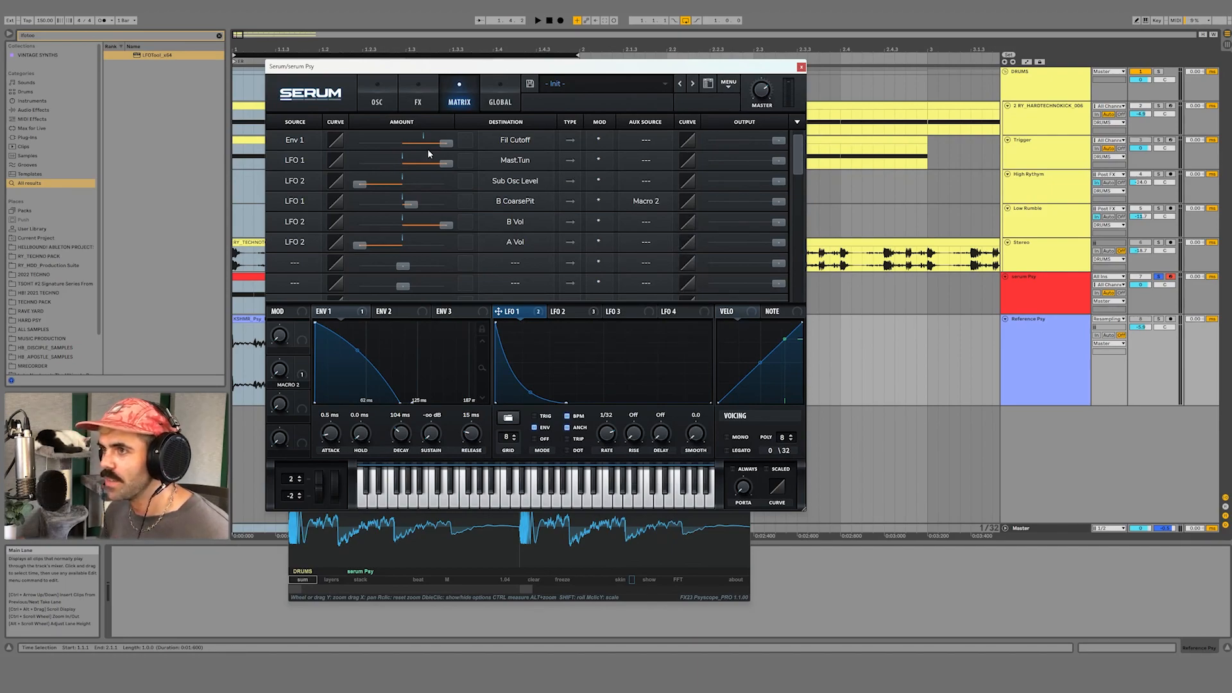
click(646, 160)
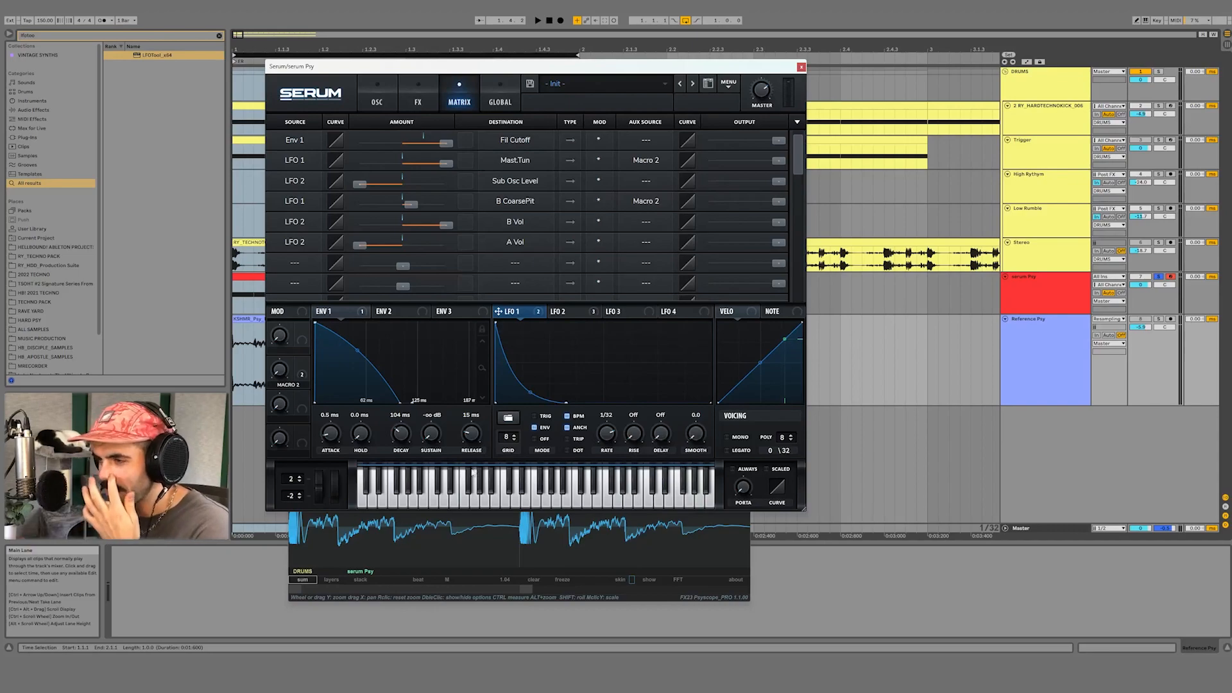
Arrange the Serum and PsyScope_Pro windows during playback and raise Macro 2 to 61%.
key(space)
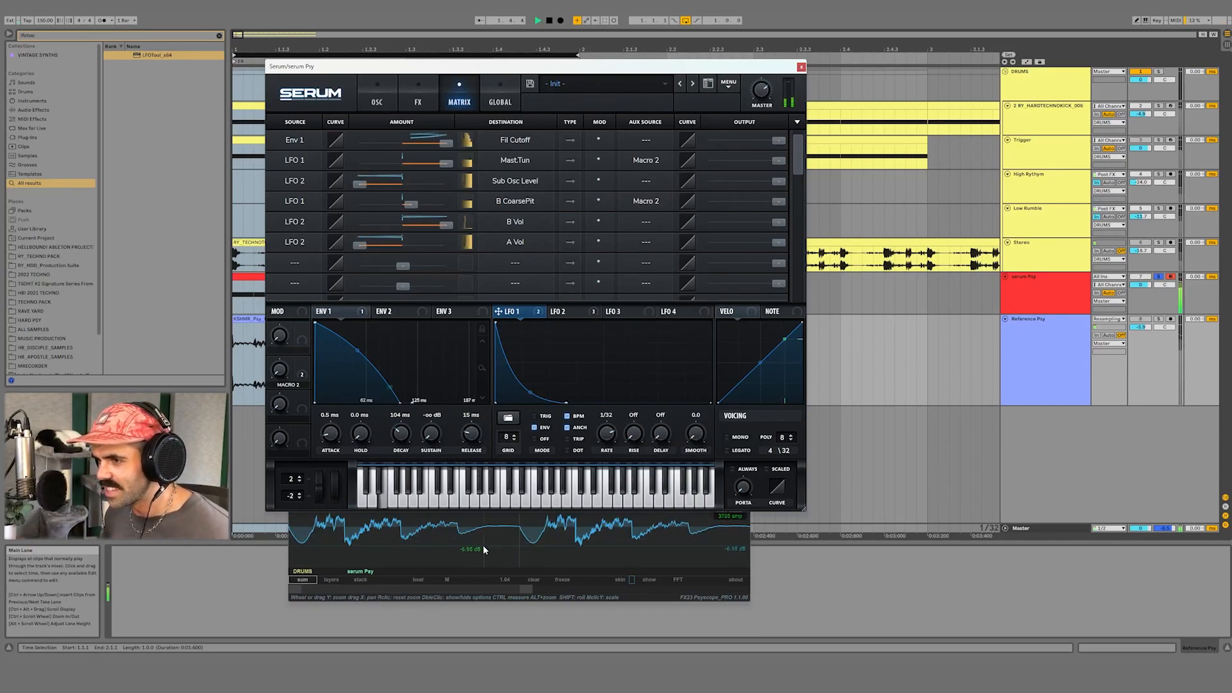
click(531, 598)
drag(527, 480, 892, 245)
drag(889, 356, 746, 377)
drag(274, 337, 310, 306)
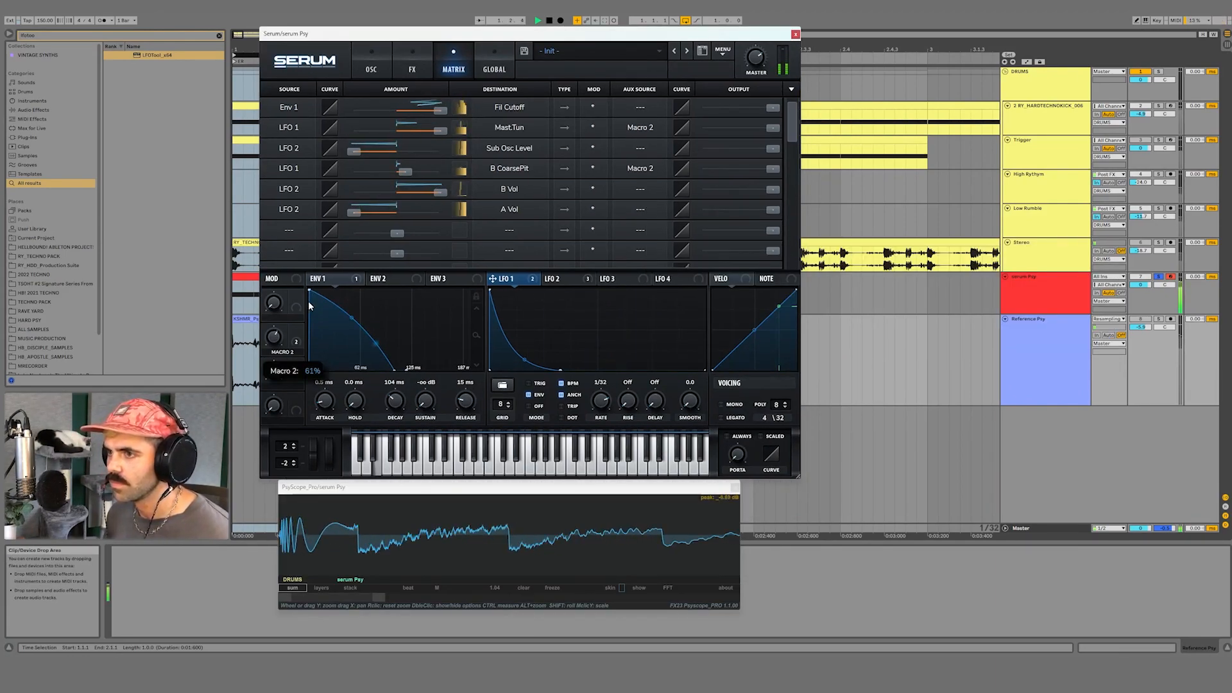
Return to the oscillator view, set Oscillator A's detune to 0.05 and its wavetable position to 256.
click(371, 65)
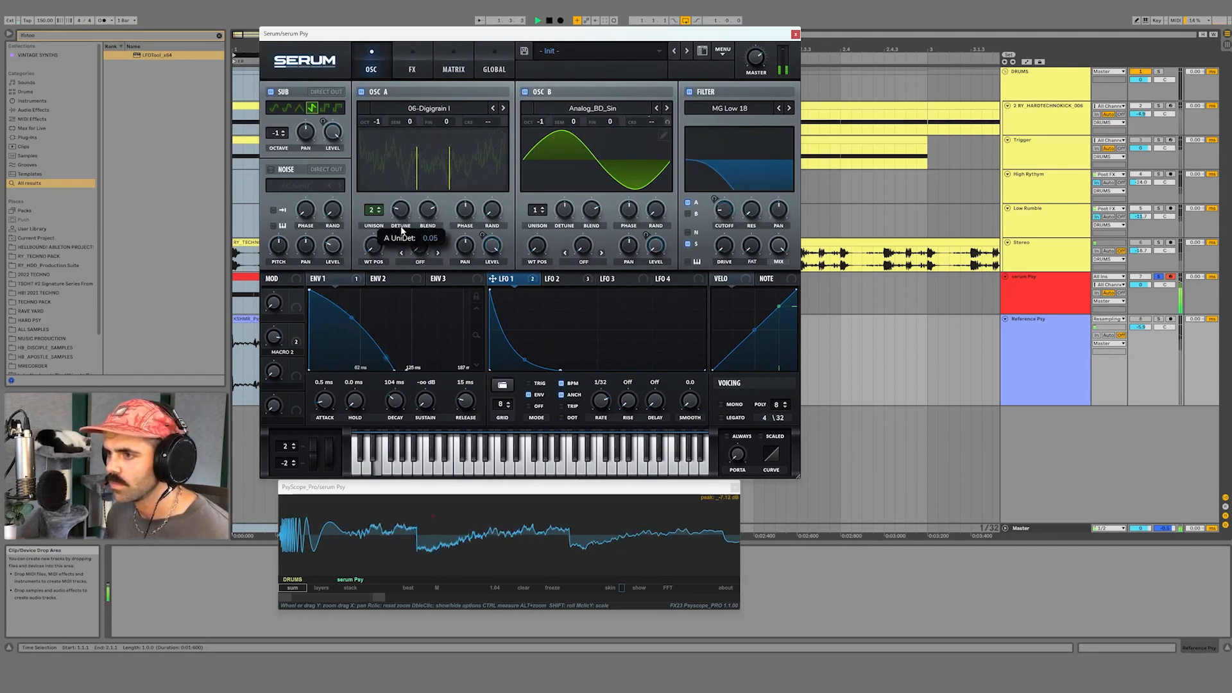
key(space)
drag(380, 255, 407, 131)
key(space)
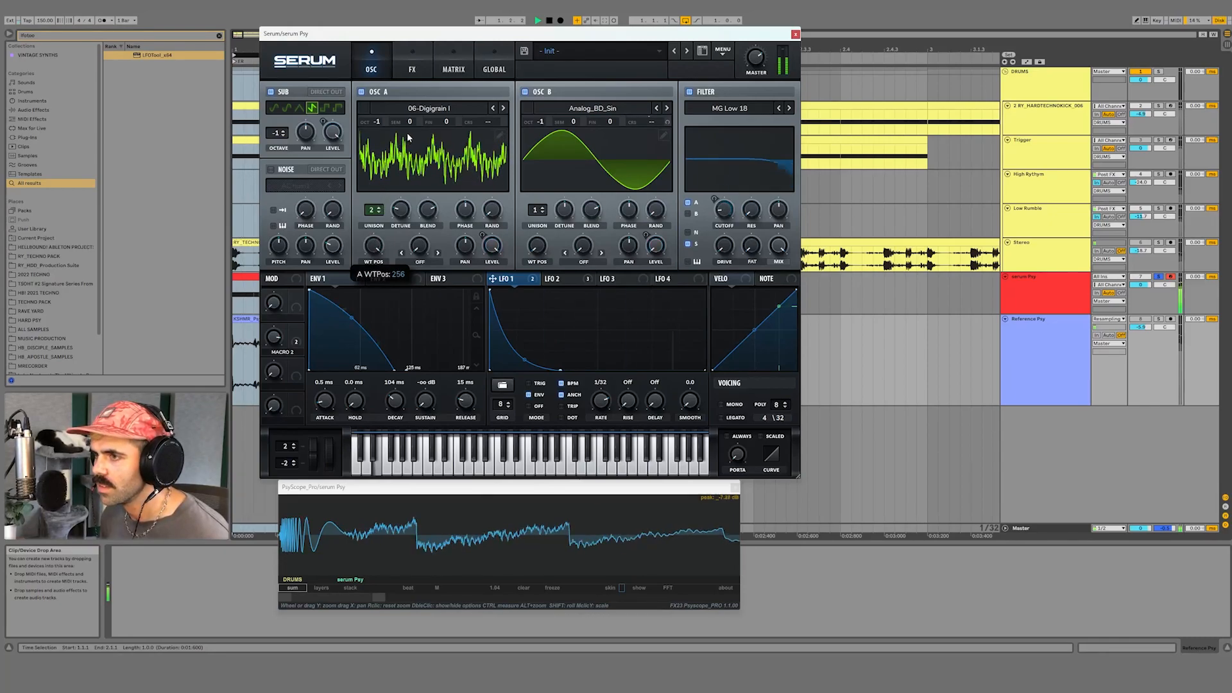
Switch Oscillator A's wavetable to 10-Sonic while auditioning.
click(503, 108)
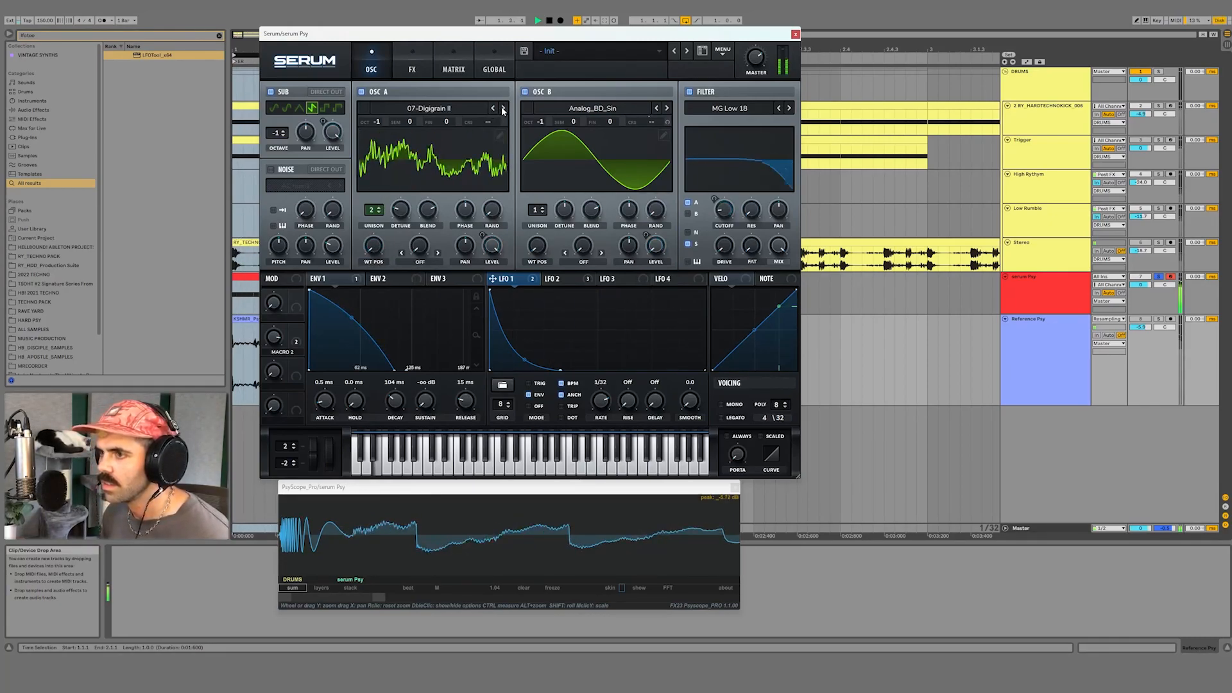
click(503, 108)
click(503, 108)
click(502, 108)
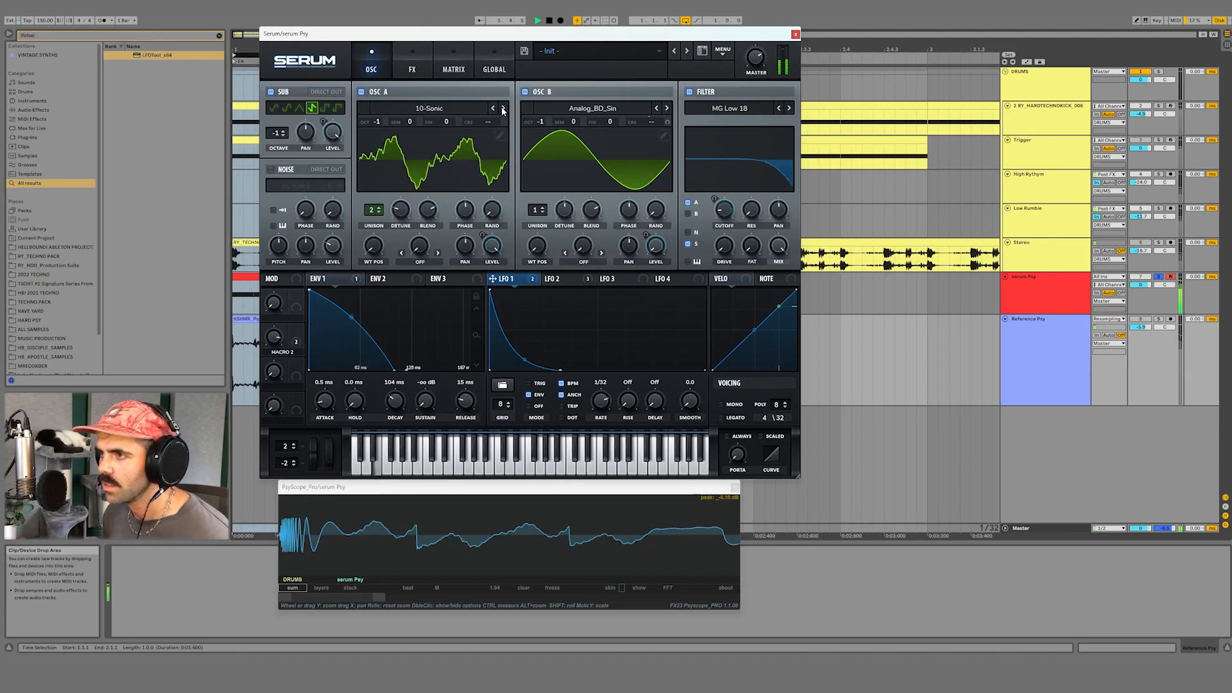
Adjust the end point of LFO 2's curve, stop playback and reposition the PsyScope_Pro window.
click(558, 279)
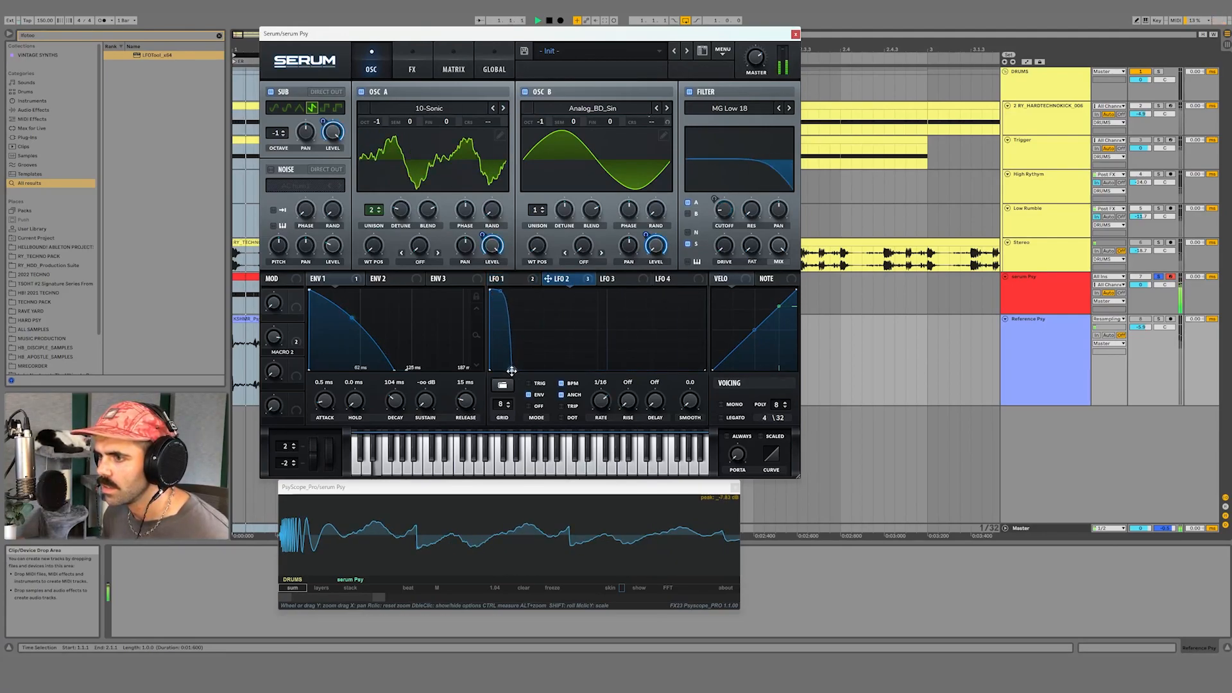
drag(503, 373, 508, 374)
key(space)
mouse_move(450, 485)
mouse_down()
mouse_move(477, 477)
mouse_move(464, 480)
mouse_up()
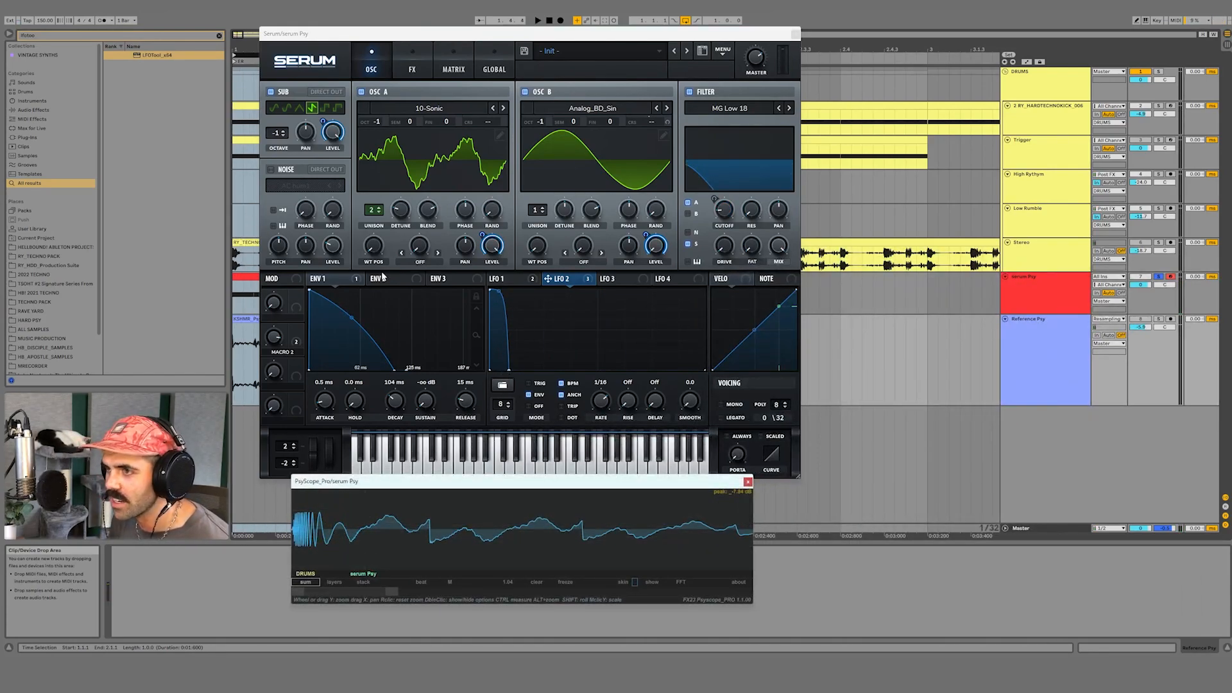
Adjust Oscillator A's phase and browse its wavetables during playback, ending on 05-Melofant.
key(space)
drag(467, 212, 464, 223)
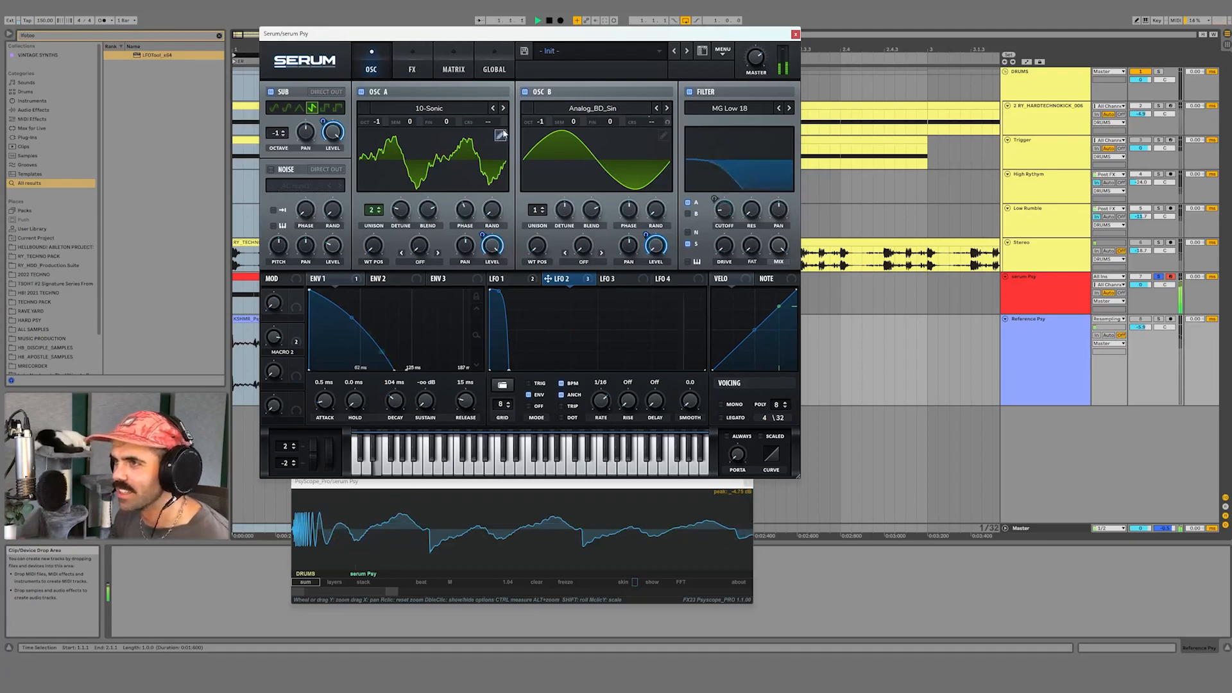
click(504, 108)
click(505, 108)
click(504, 108)
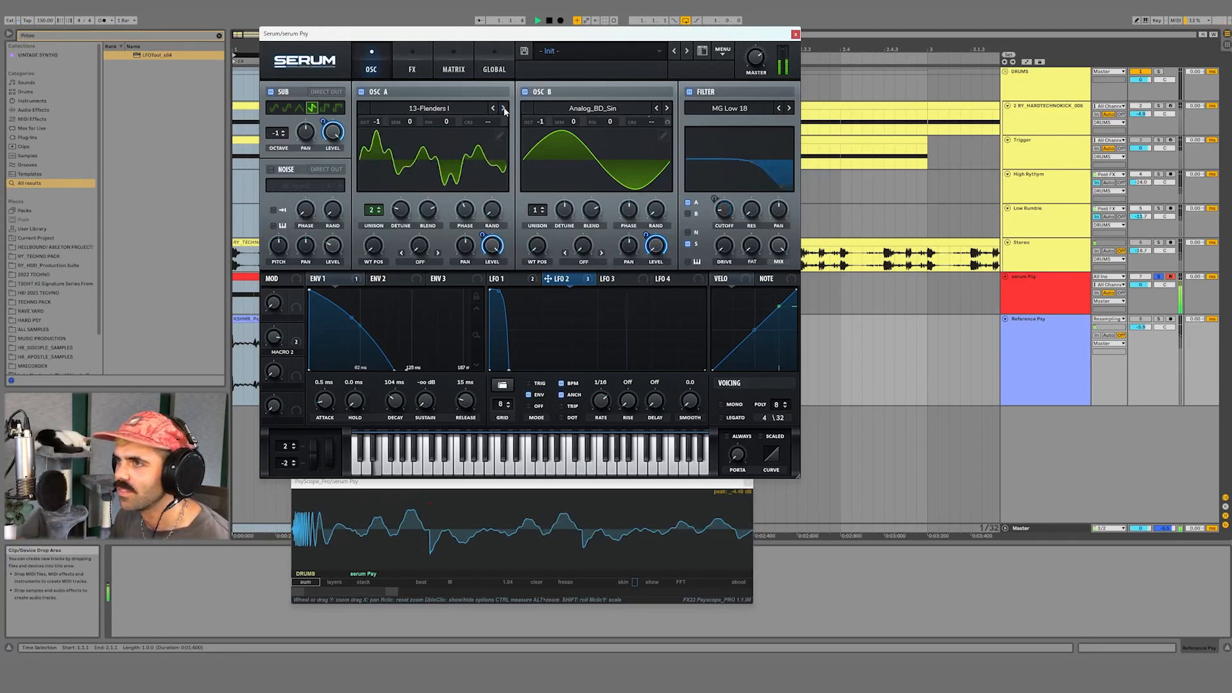
click(492, 110)
click(492, 110)
click(492, 110)
click(491, 110)
click(491, 110)
click(492, 109)
click(492, 110)
click(491, 109)
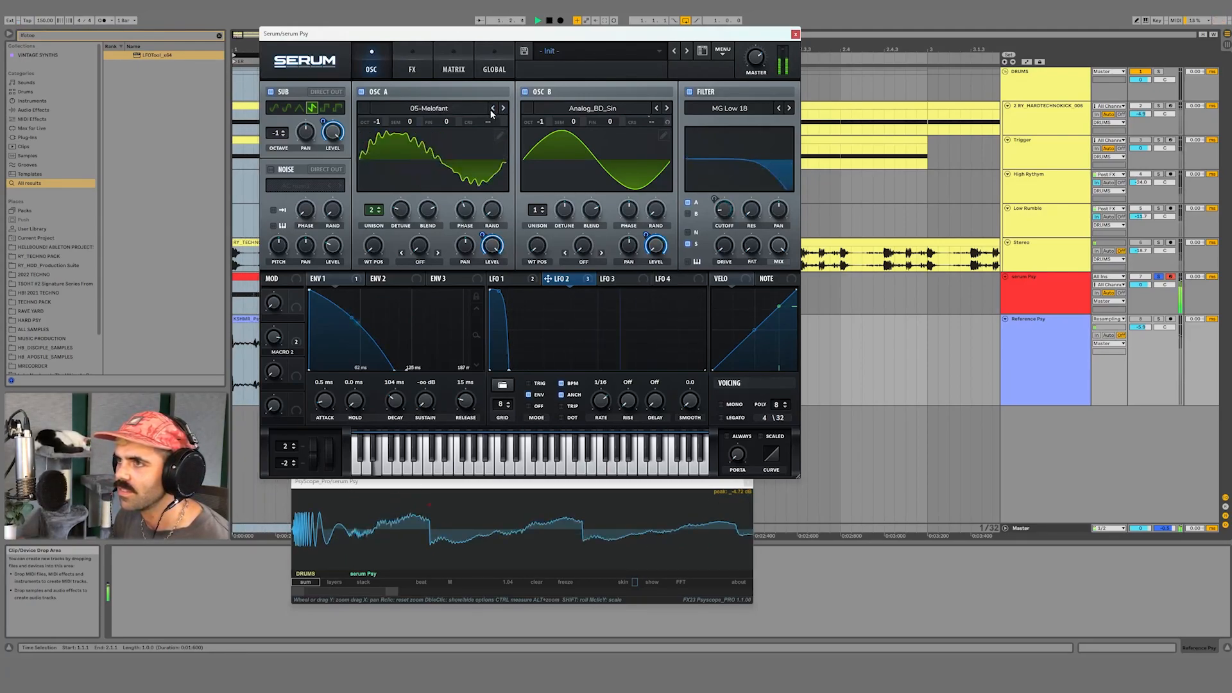
Switch Oscillator A's wavetable to 06-Digigrain I and close the PsyScope_Pro window.
click(505, 109)
mouse_move(402, 218)
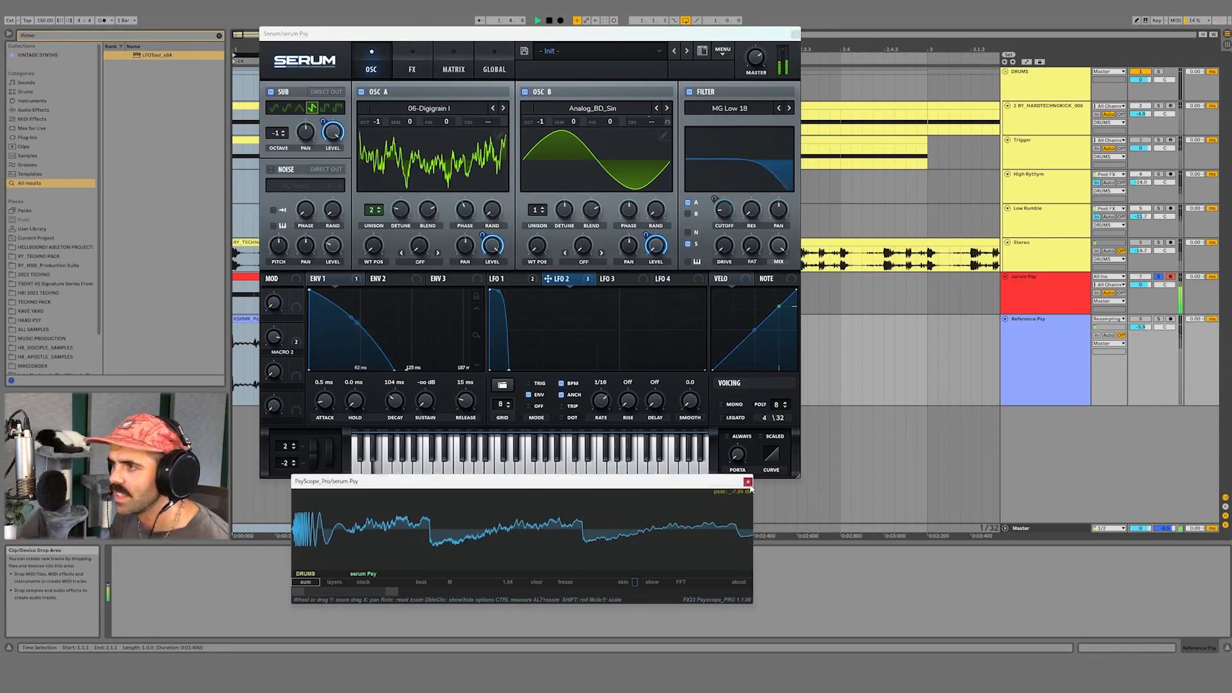
click(747, 482)
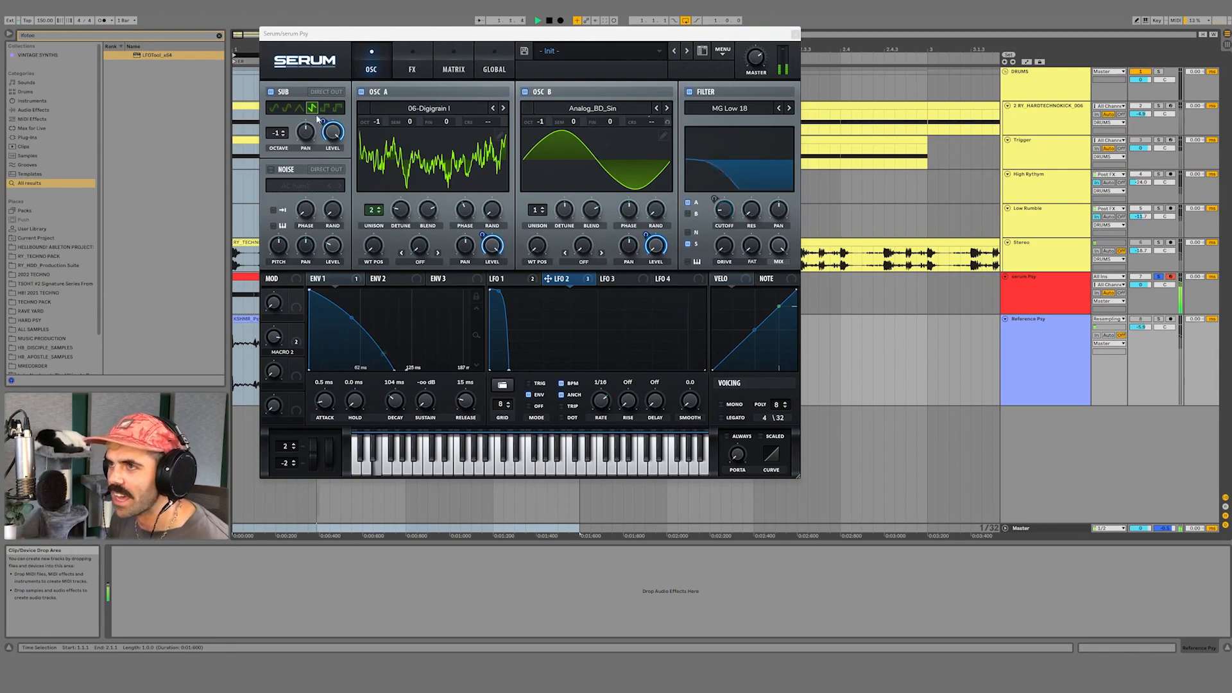
click(311, 109)
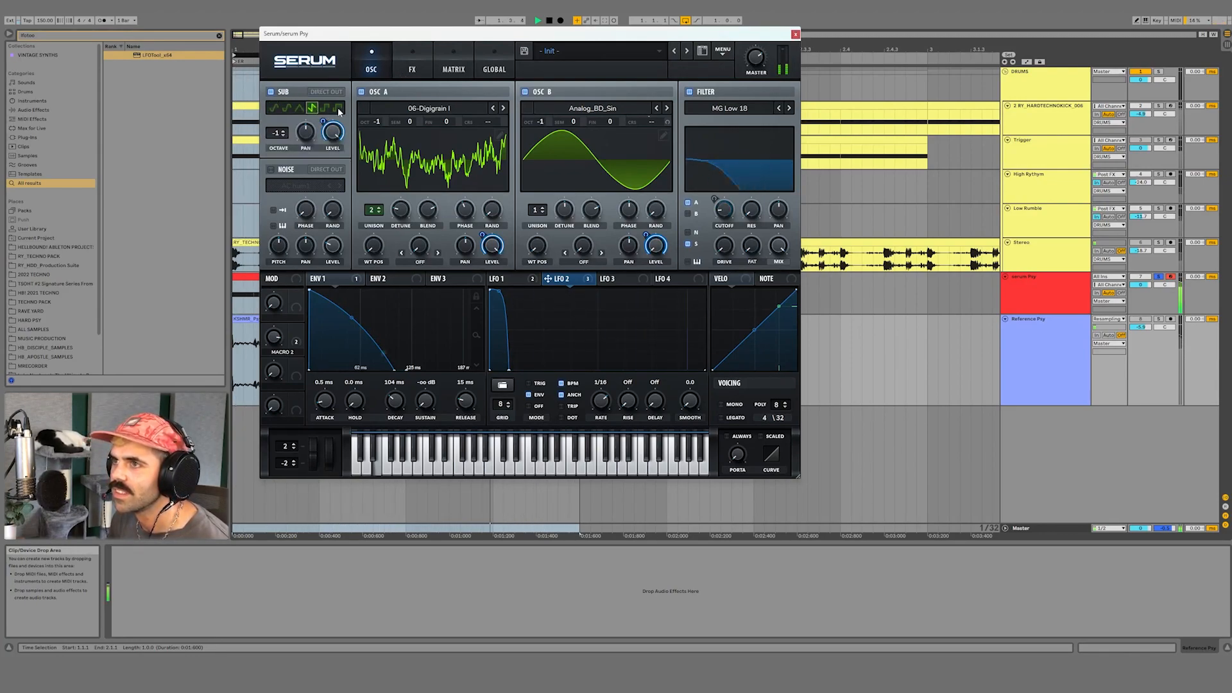
Open Serum's effects rack, stop playback and show the serum Psy track's device chain with the Serum window moved aside.
click(415, 70)
key(space)
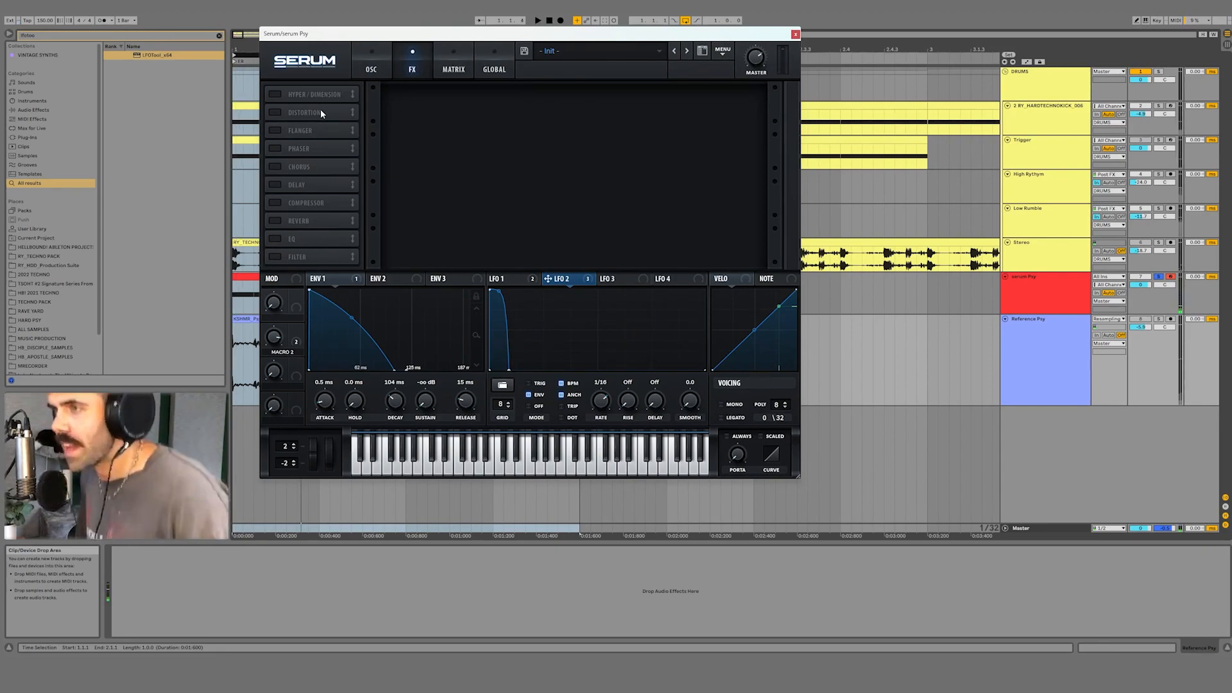
drag(397, 34, 373, 39)
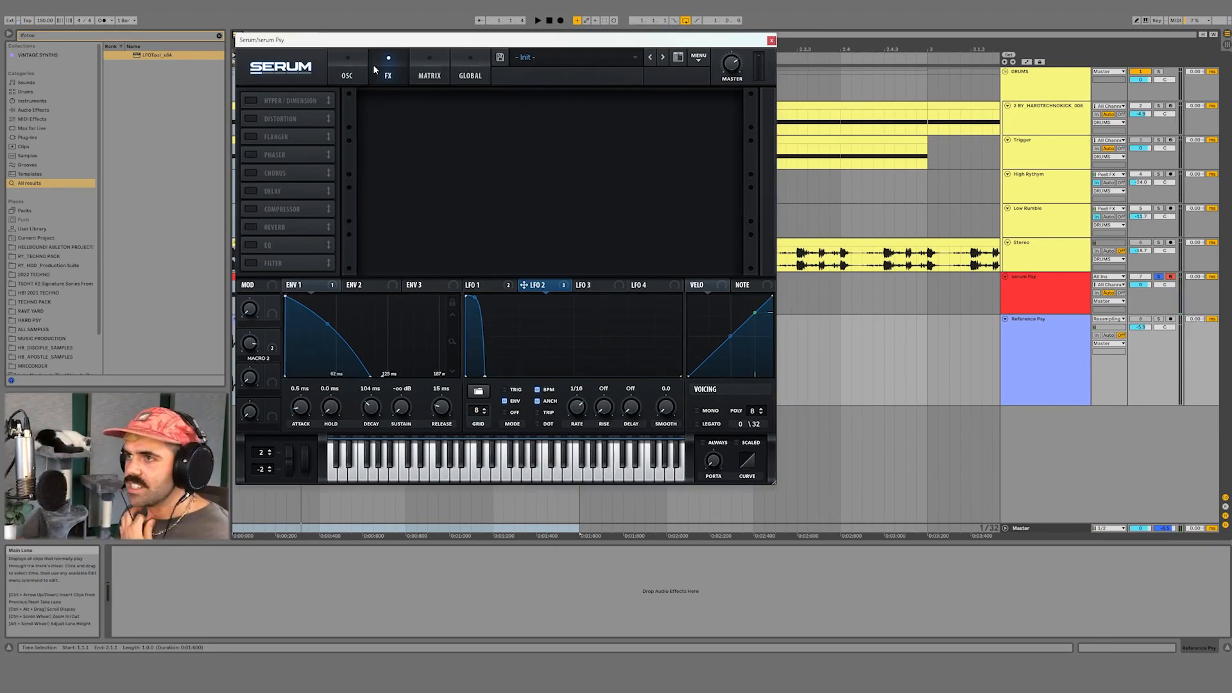
click(1076, 290)
drag(739, 39, 986, 83)
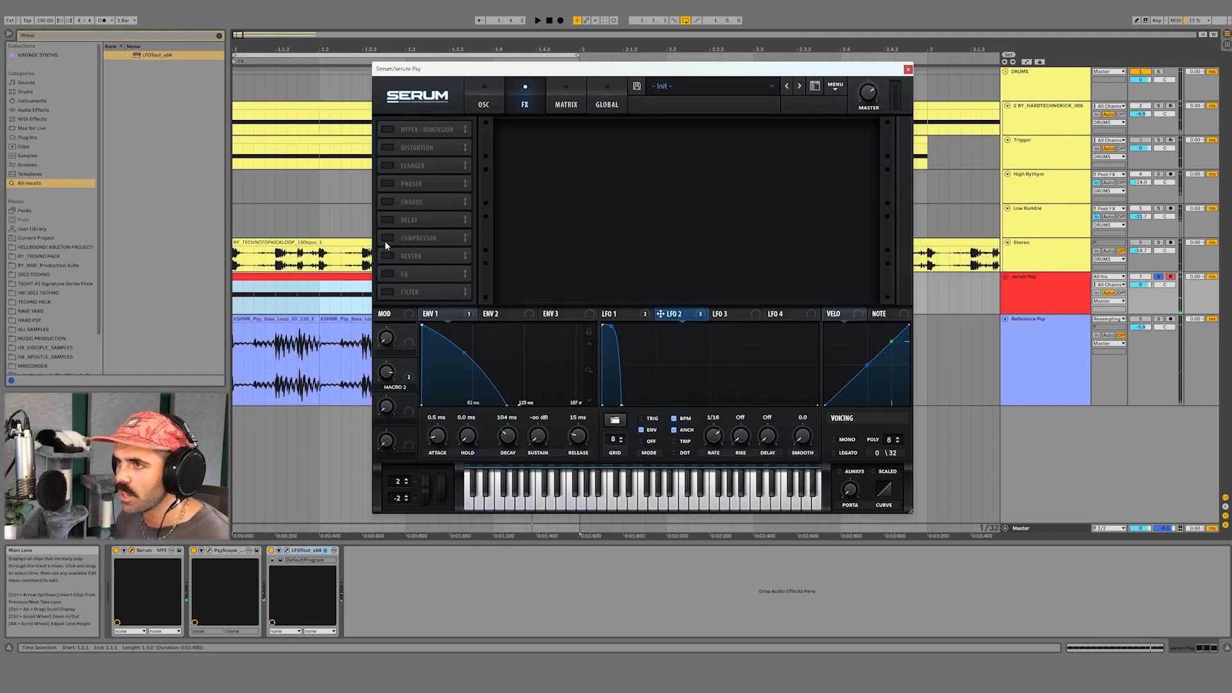
Enable Serum's compressor effect with the EASY OTT preset and audition it during playback.
click(387, 238)
click(527, 140)
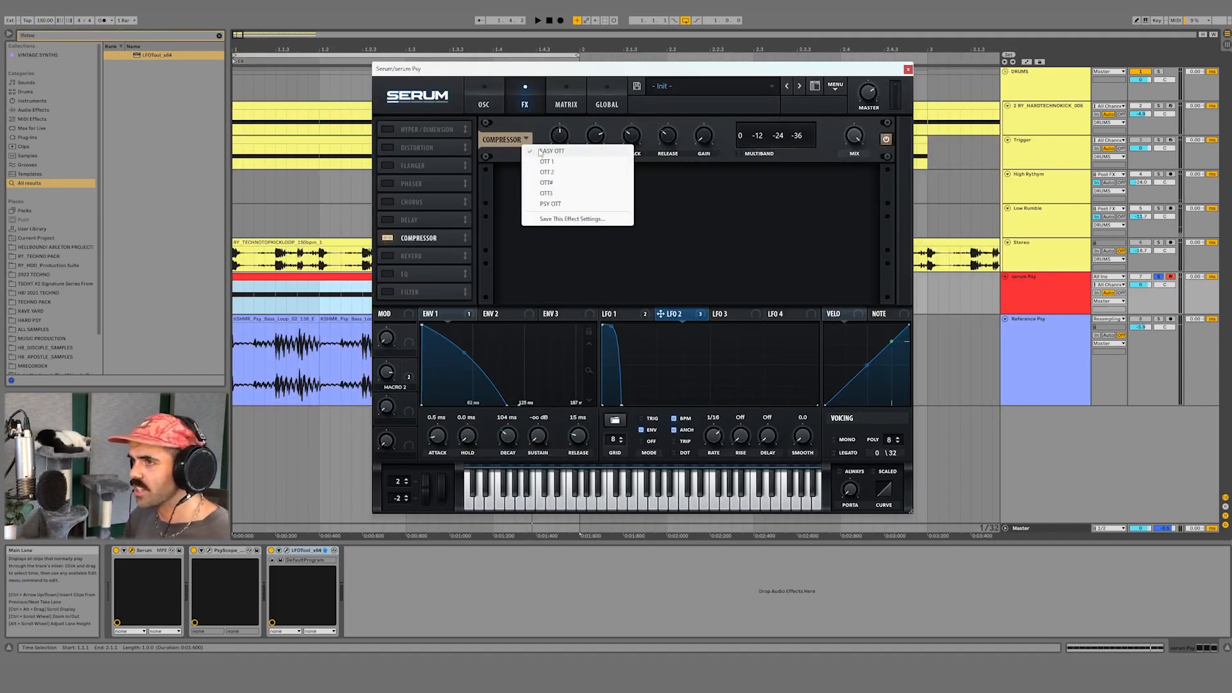
click(541, 153)
key(space)
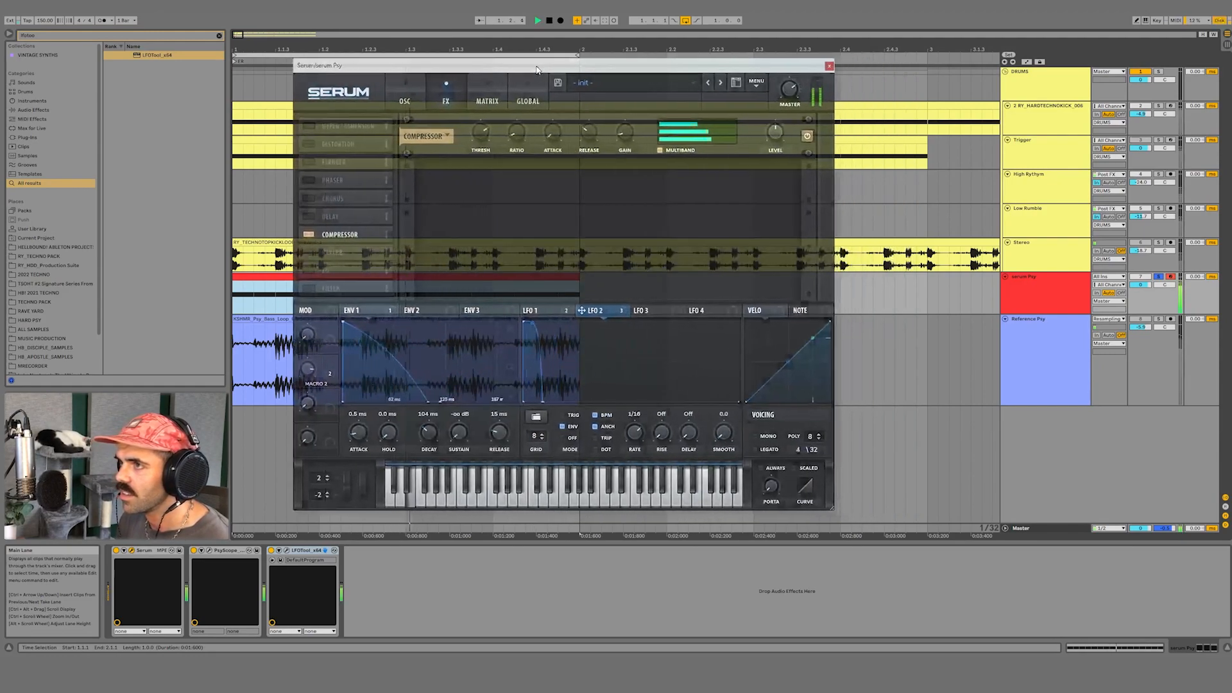
drag(633, 136, 636, 124)
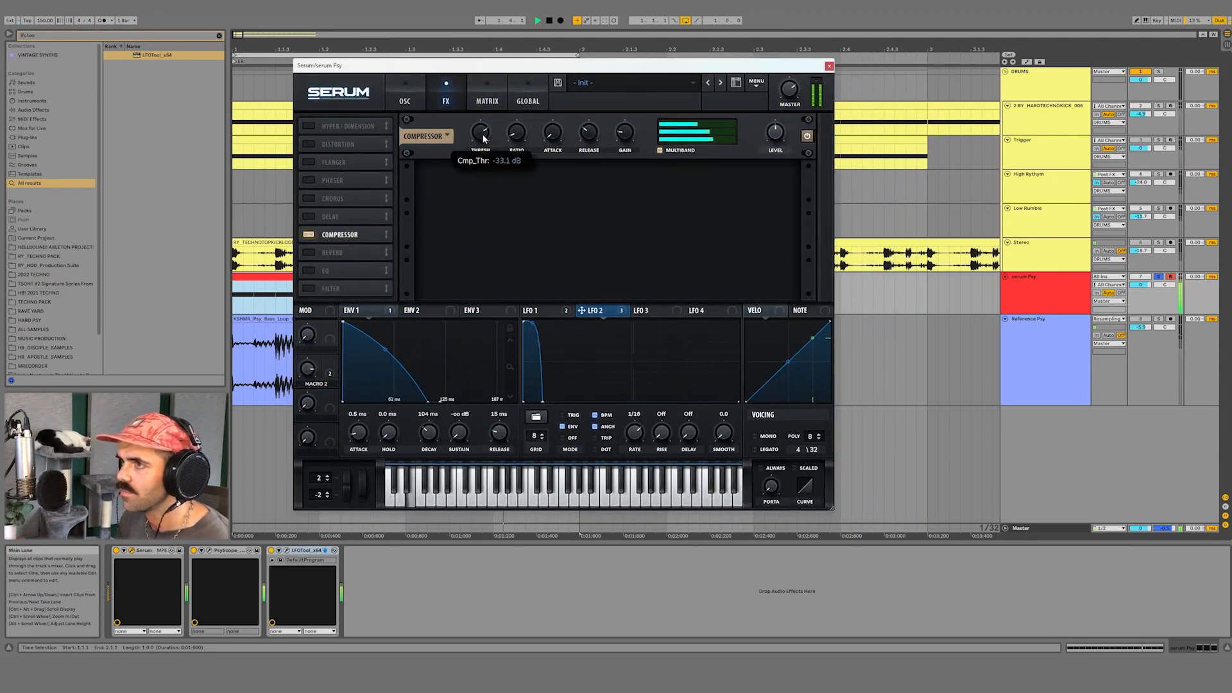
key(space)
Enable Serum's filter effect, load its DRIVE preset and change the filter type to High EQ 6.
click(308, 290)
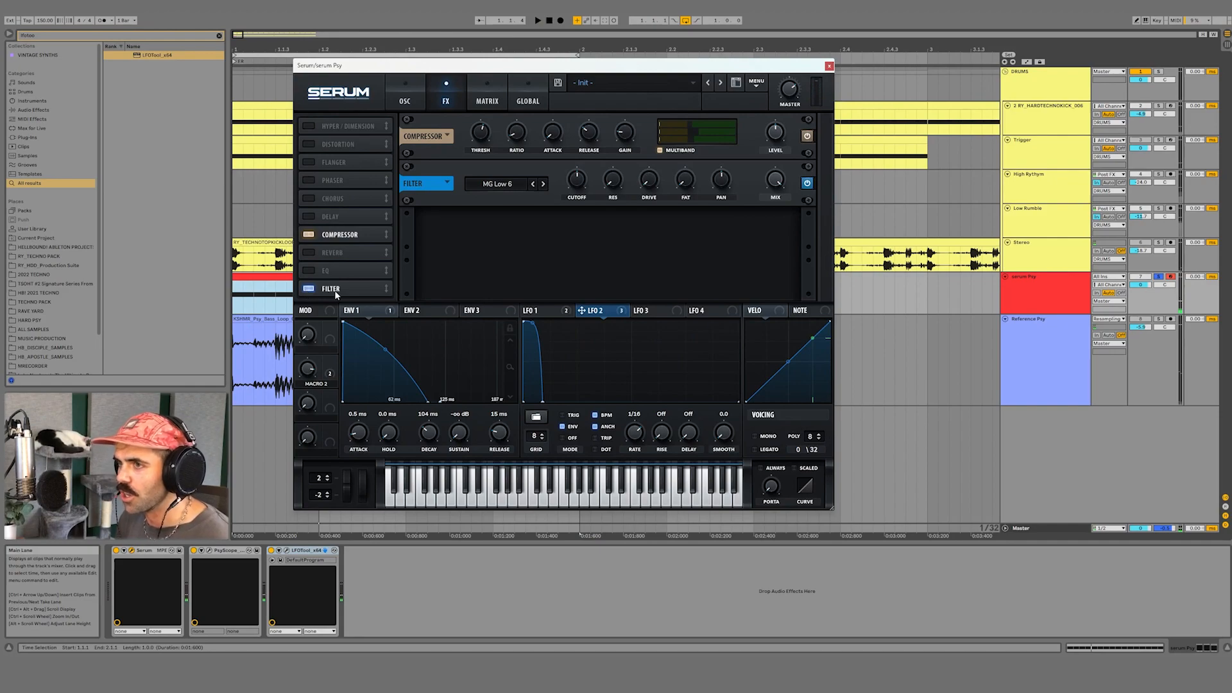
click(447, 183)
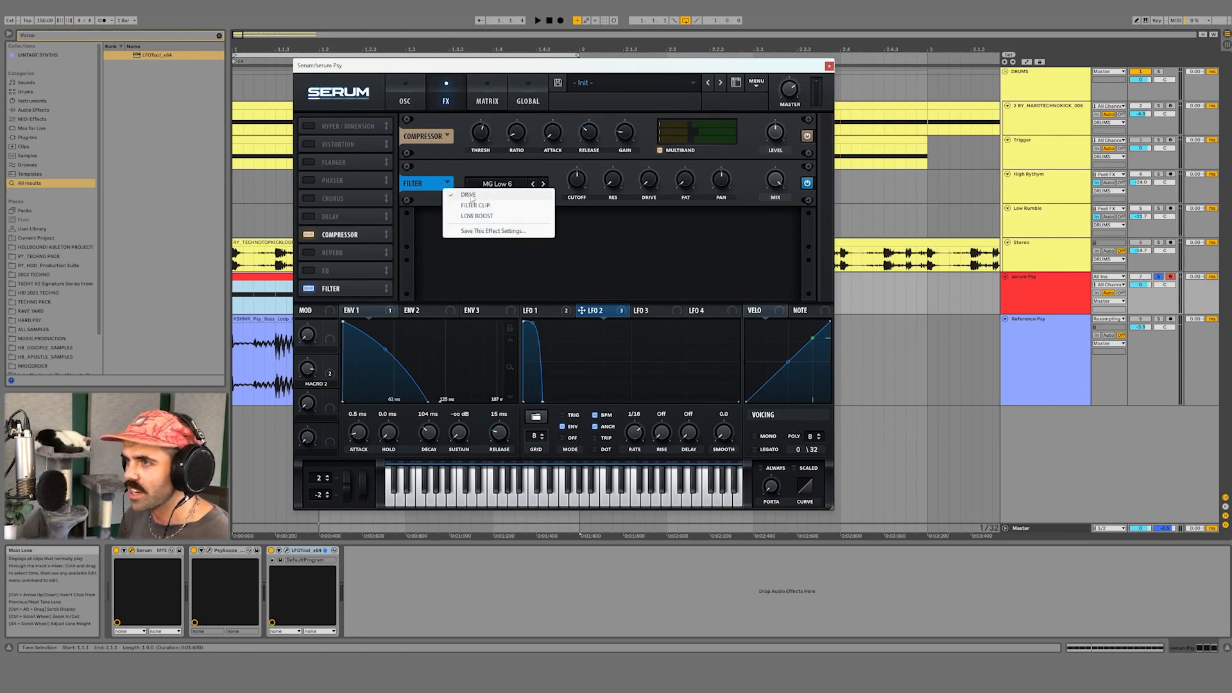
click(472, 198)
click(309, 289)
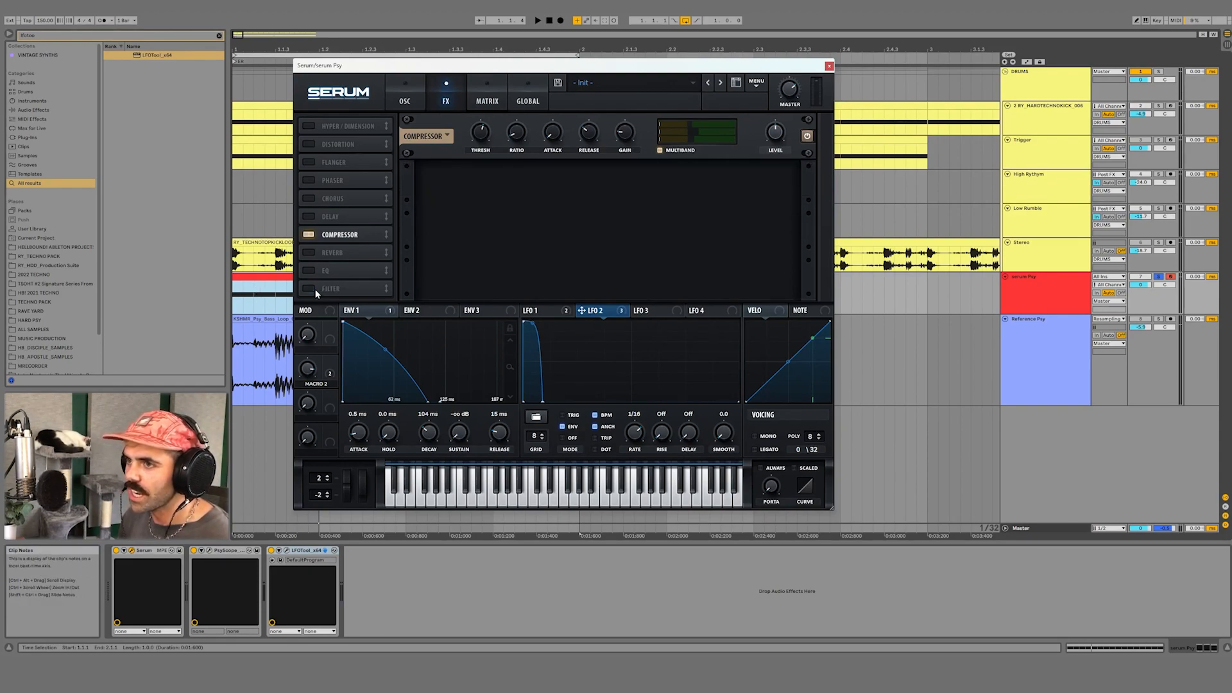
click(343, 286)
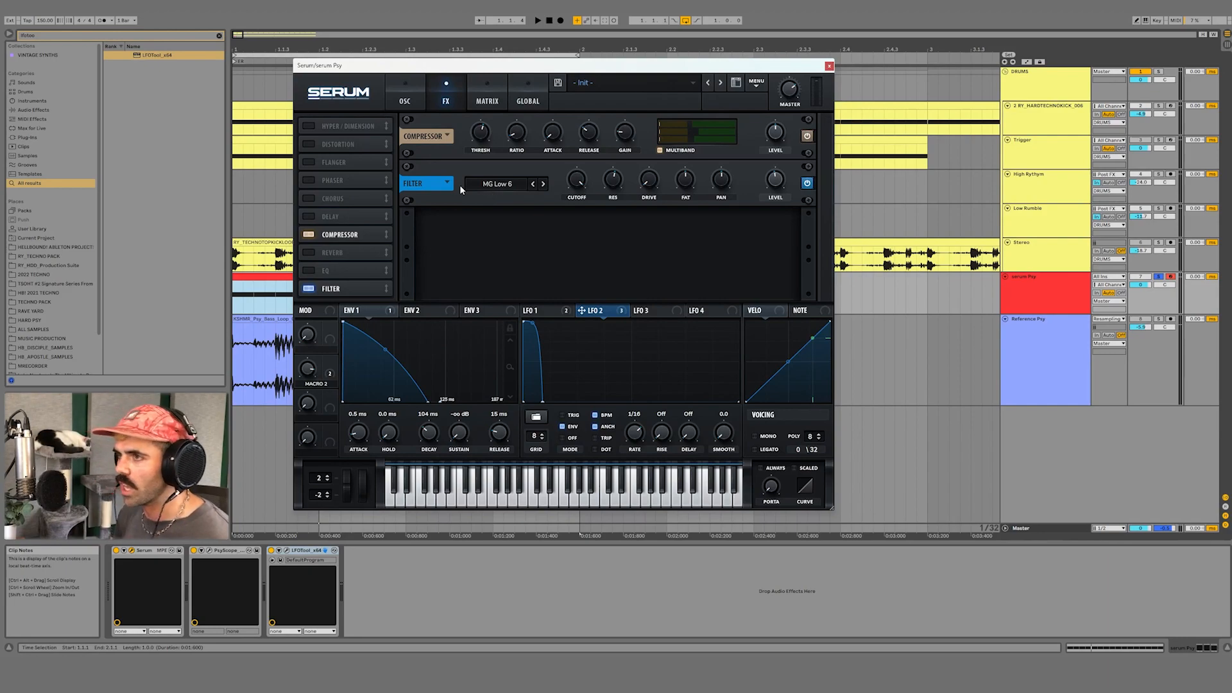
click(491, 184)
mouse_move(507, 228)
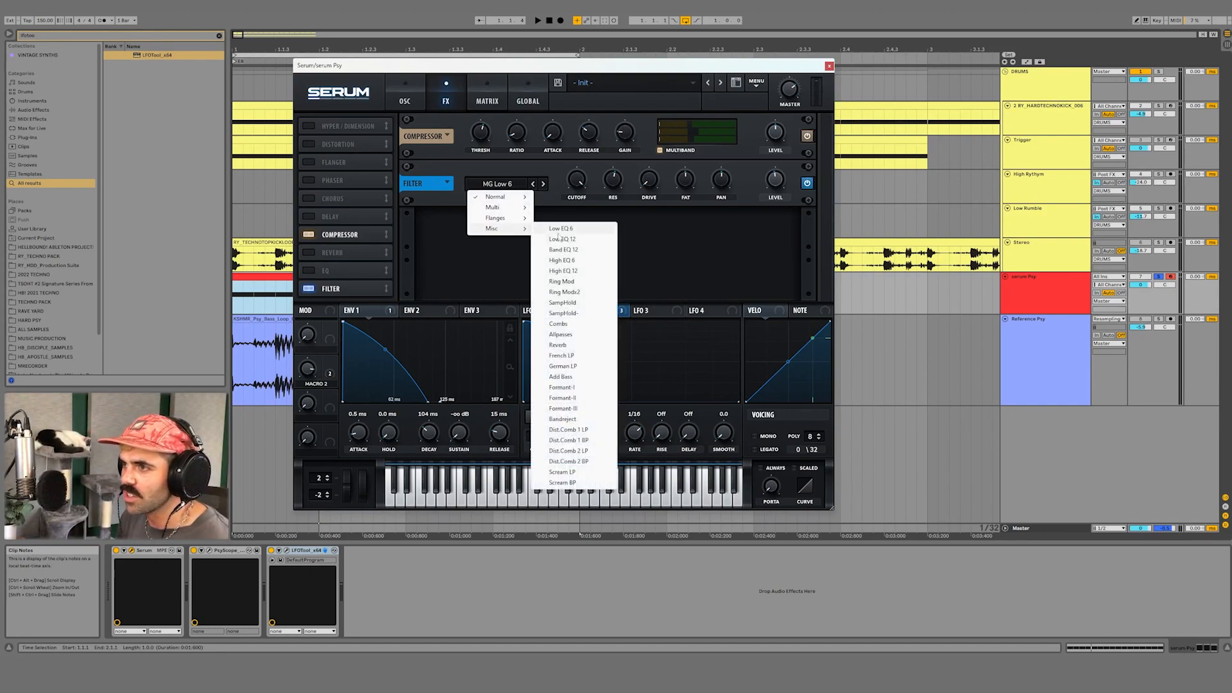
click(574, 261)
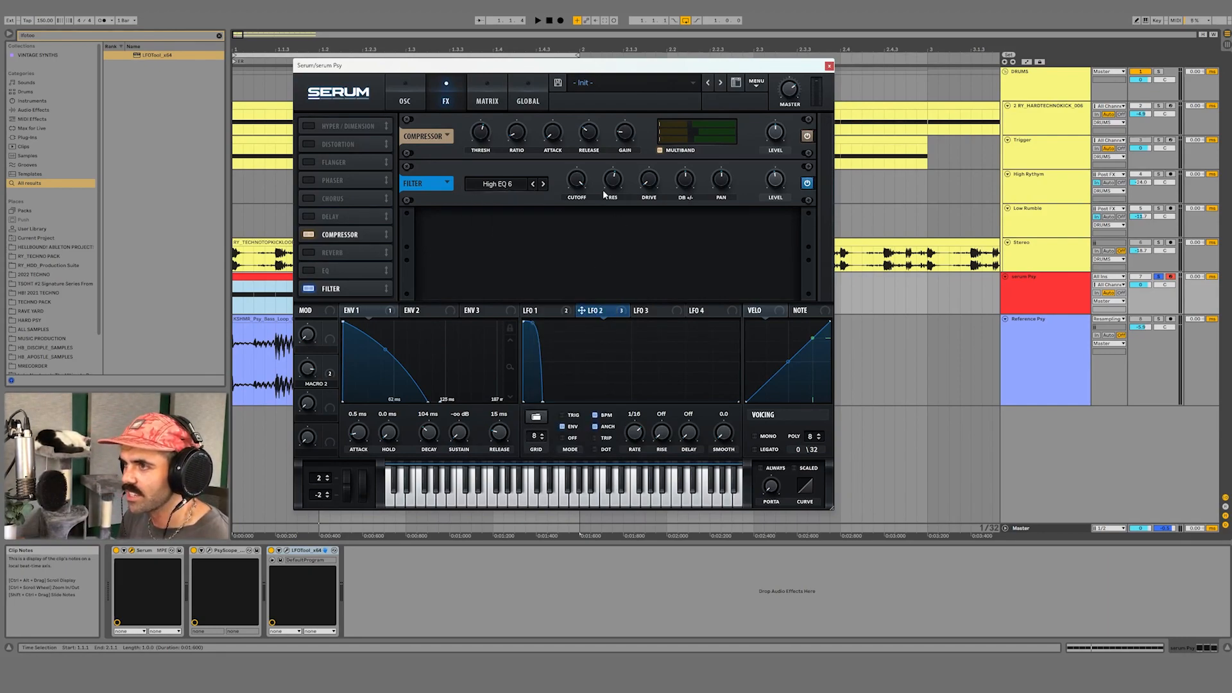
Compare the filter effect on and bypassed during playback, and set its drive to 38%.
key(space)
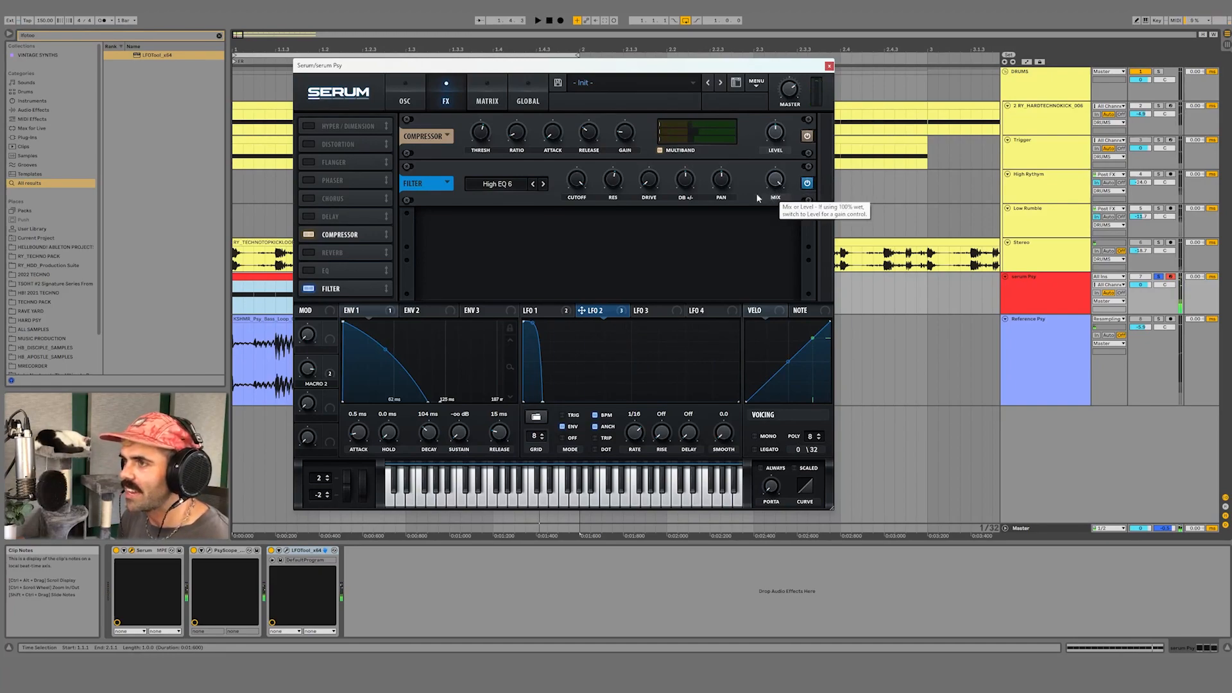
click(807, 185)
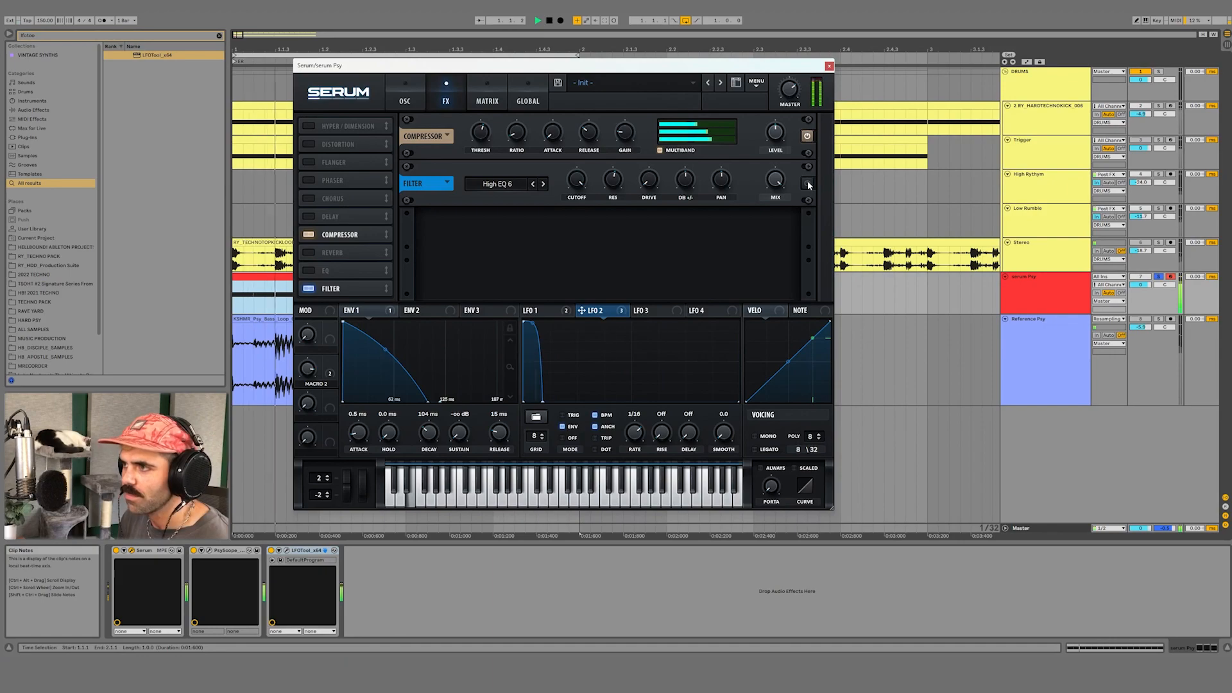
key(space)
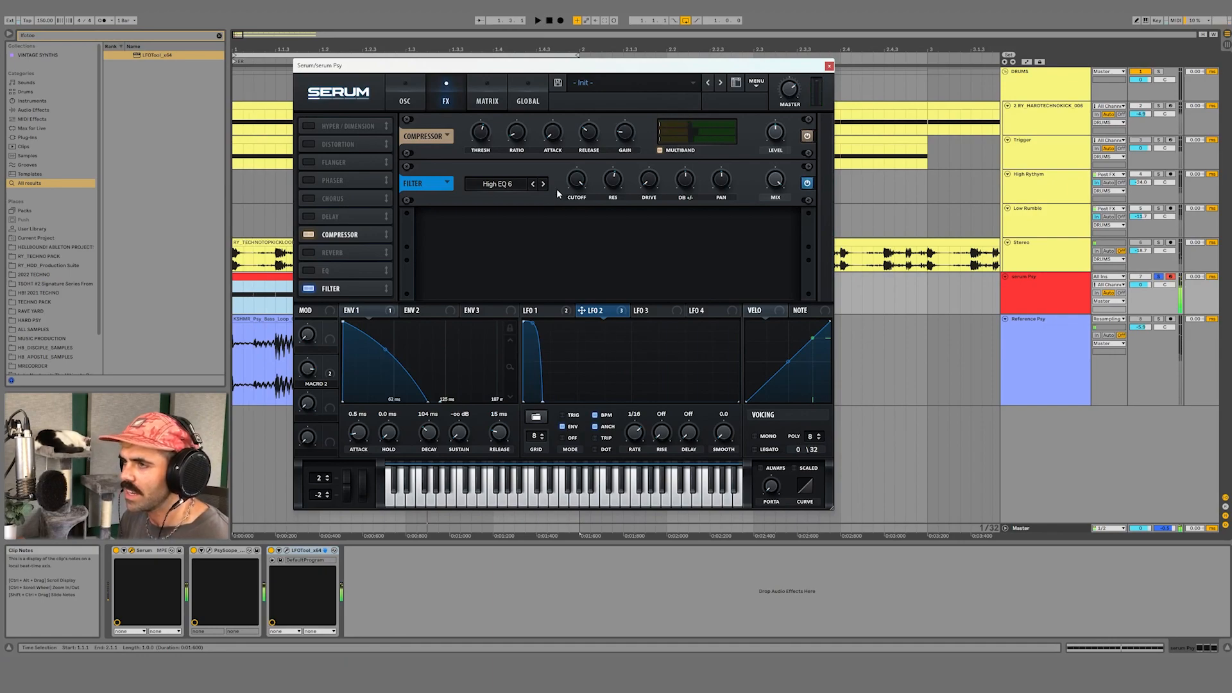
key(space)
click(649, 186)
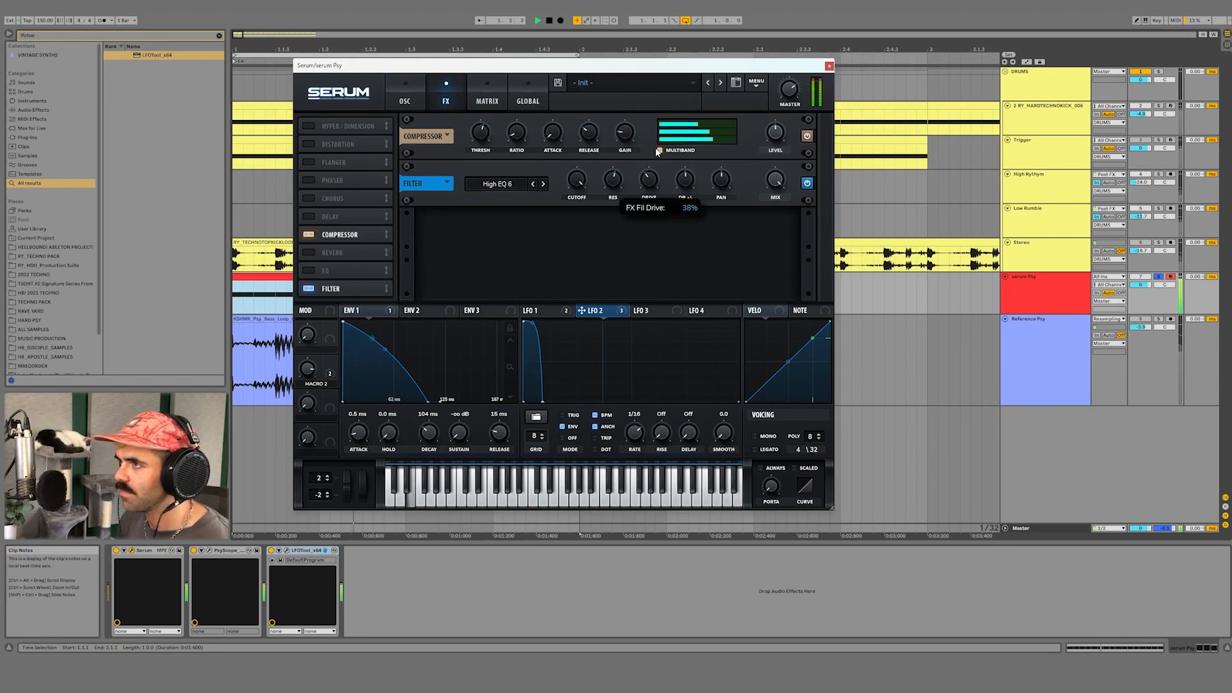
key(space)
Switch to the Session mixer, reset the serum Psy track's peak level and play the loop to check its loudness.
click(1041, 295)
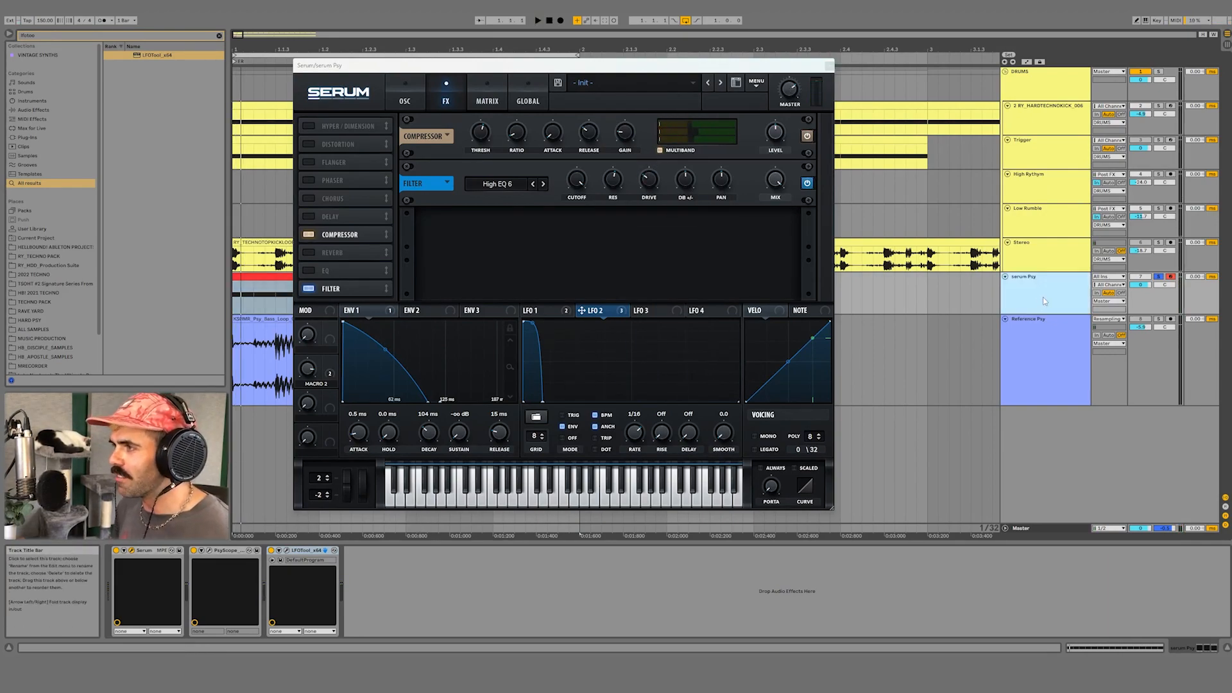
key(Tab)
drag(446, 64, 378, 24)
click(525, 478)
key(space)
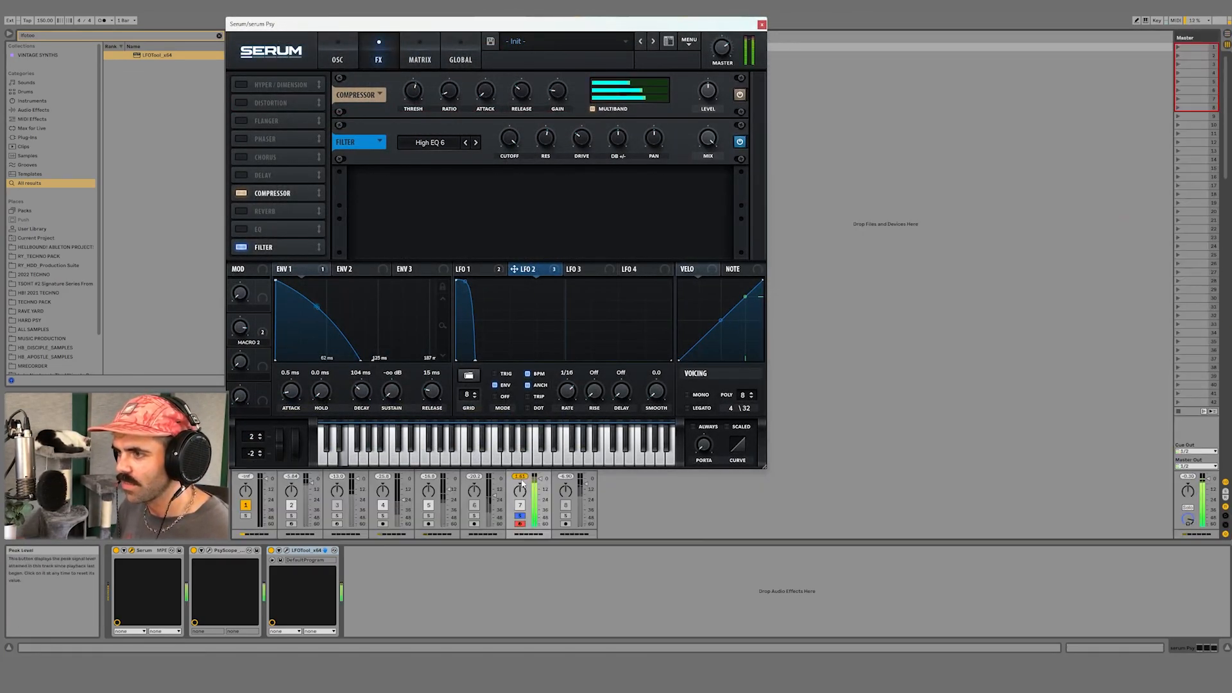
key(space)
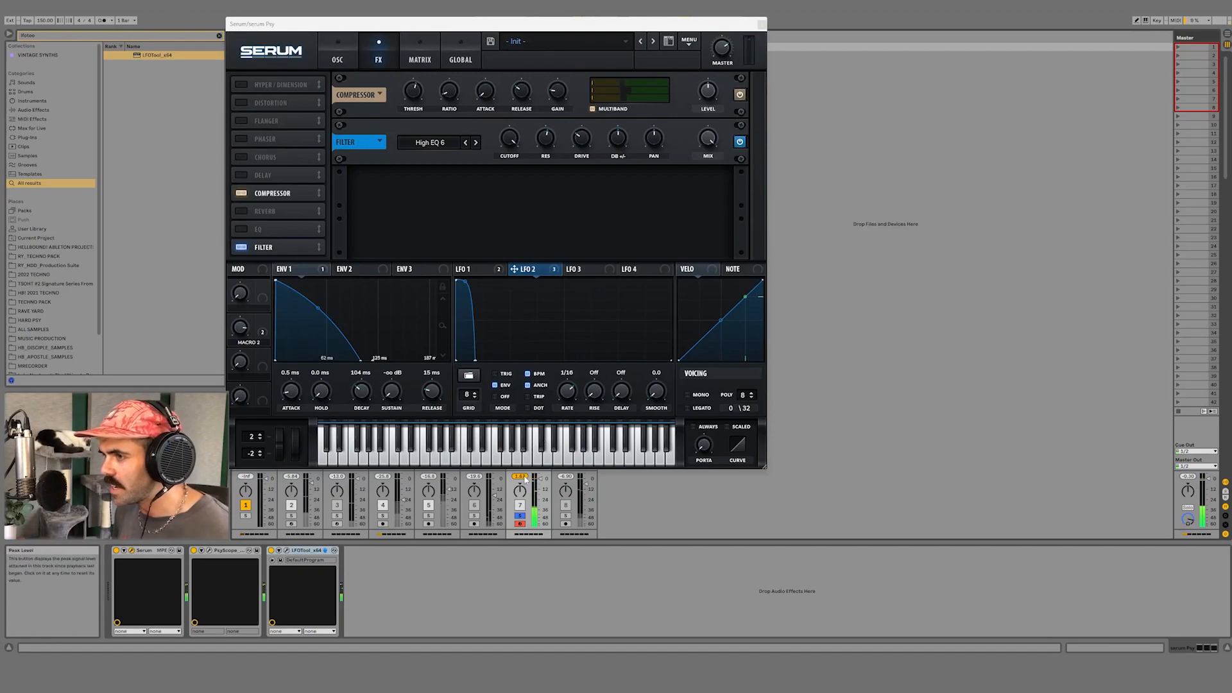
Try a filter effect drive of 75% while watching the serum Psy track's level during playback.
click(582, 142)
key(space)
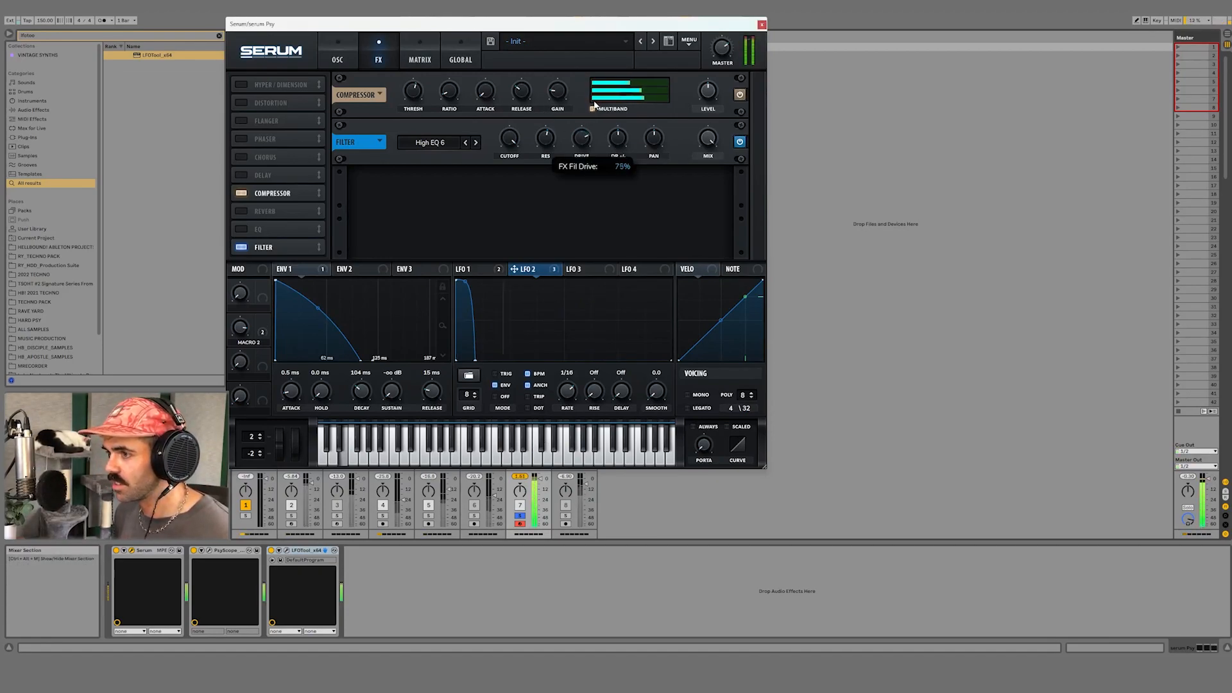
key(space)
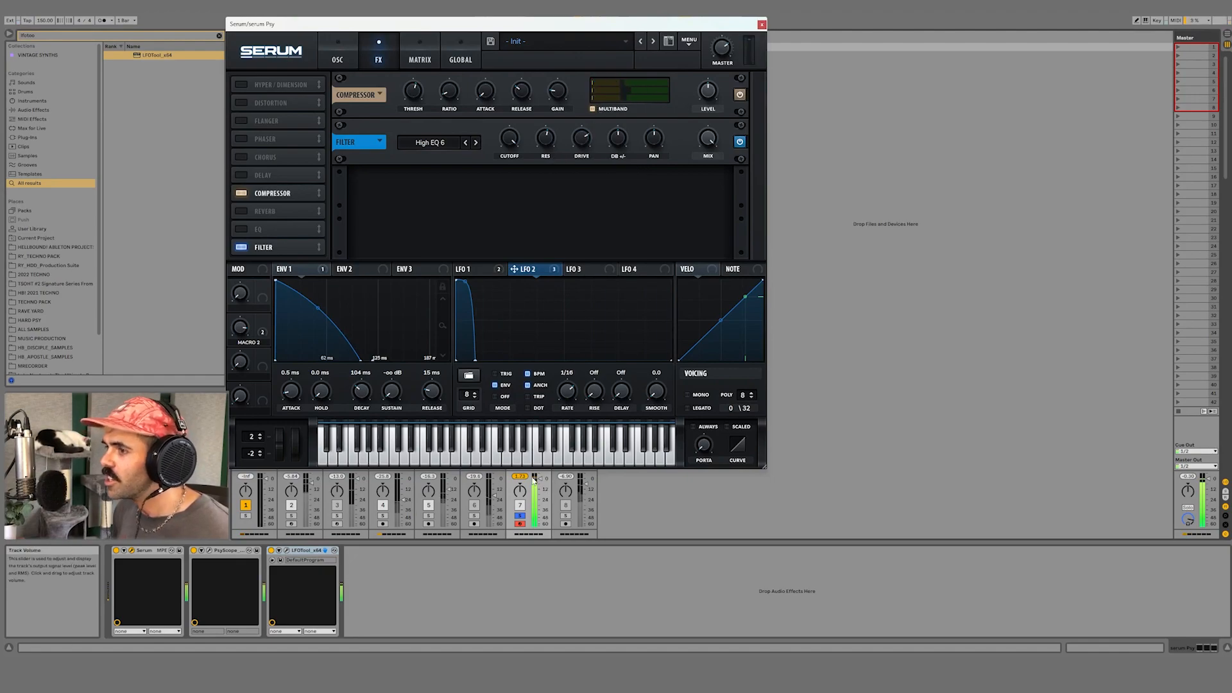
Enter -12 for Serum's master volume and switch the filter effect's mix control to output level.
mouse_move(573, 164)
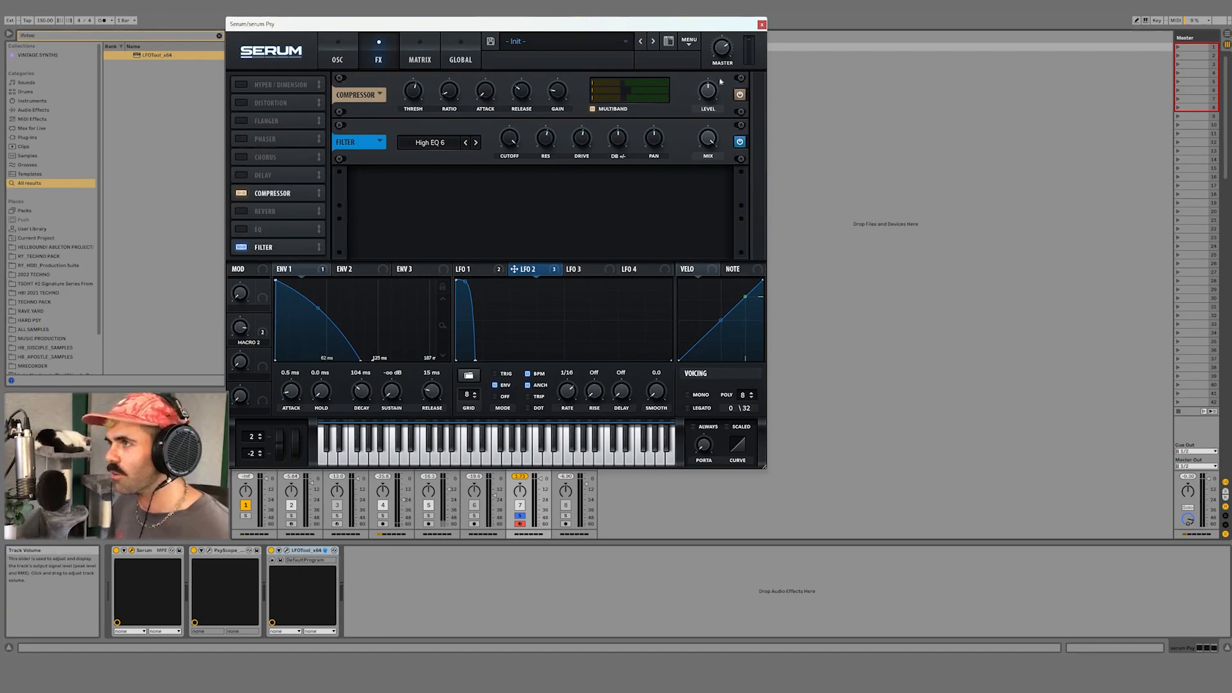
mouse_move(727, 59)
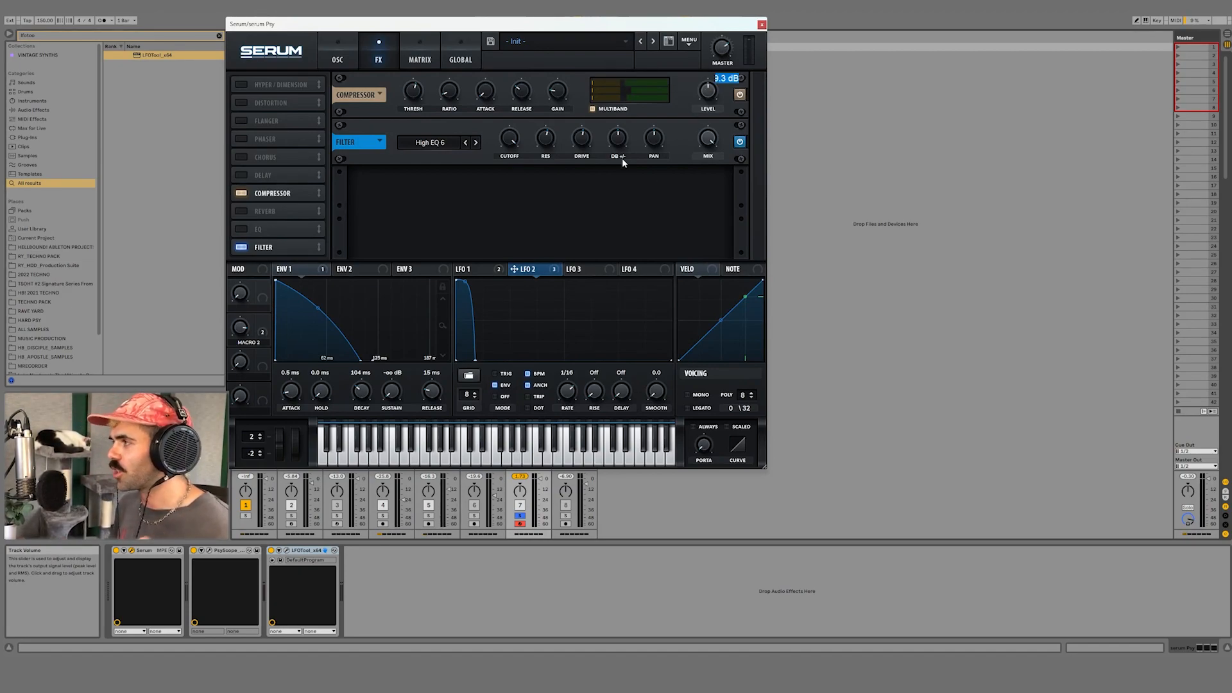
text(-12)
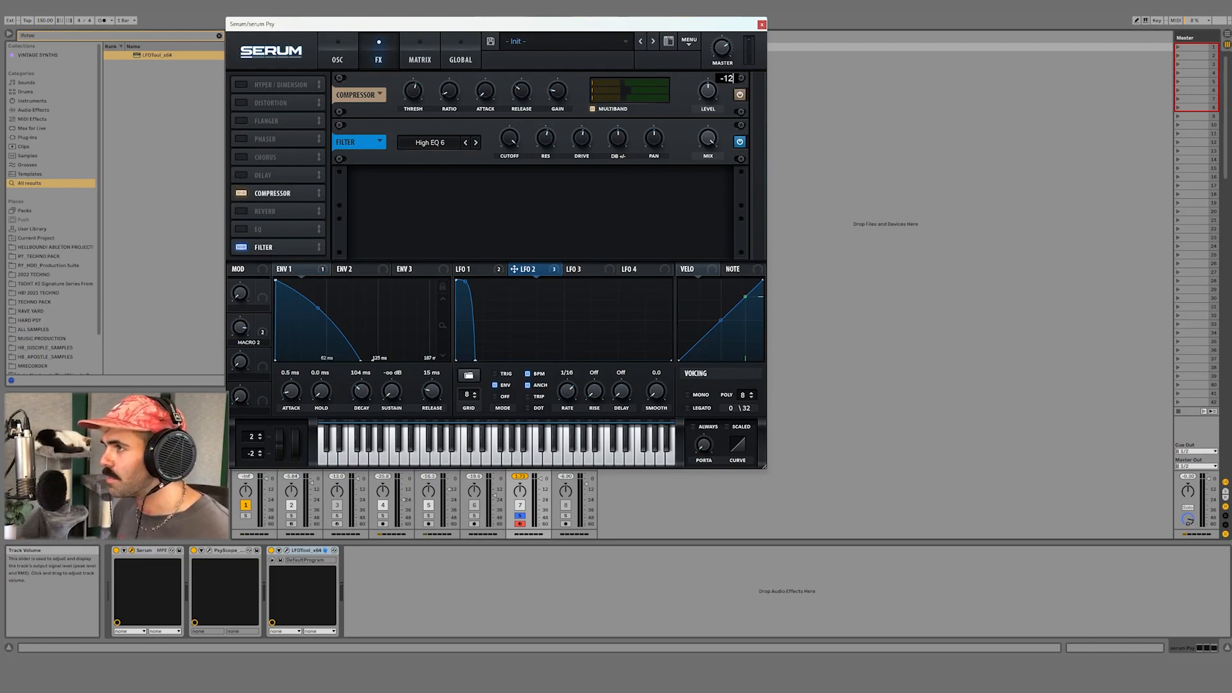
click(711, 157)
double_click(711, 148)
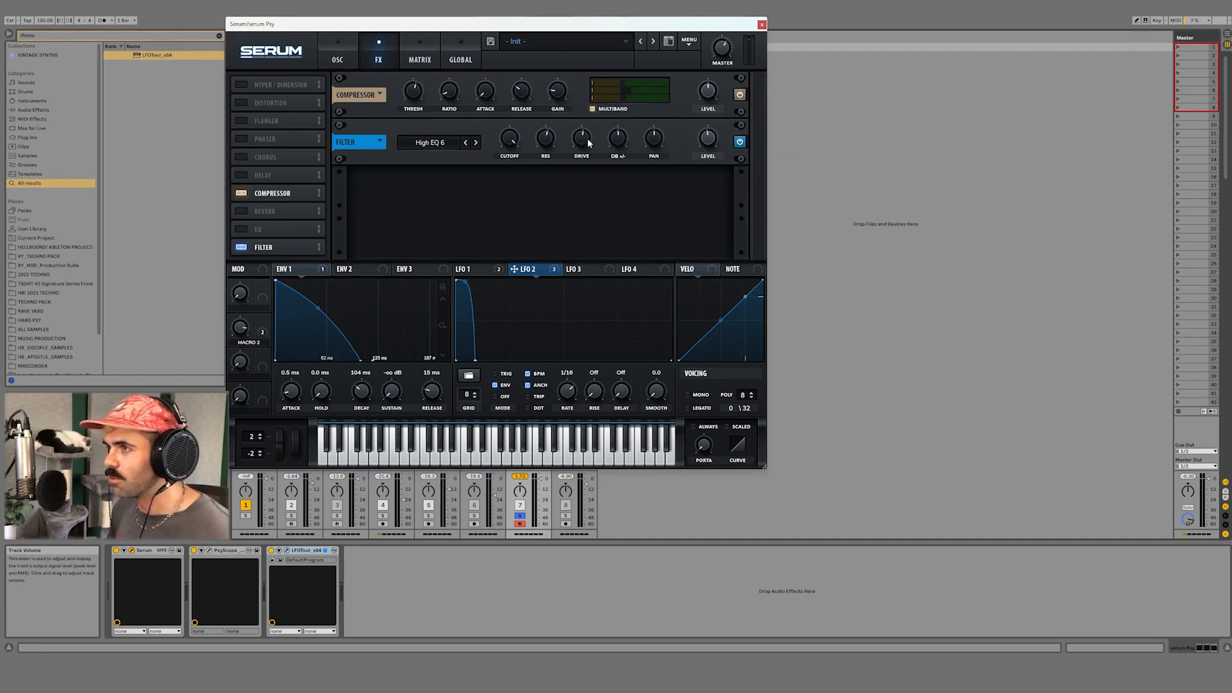
Clear the serum Psy track's peak reading, recheck its level during playback and reposition the Serum window.
click(523, 476)
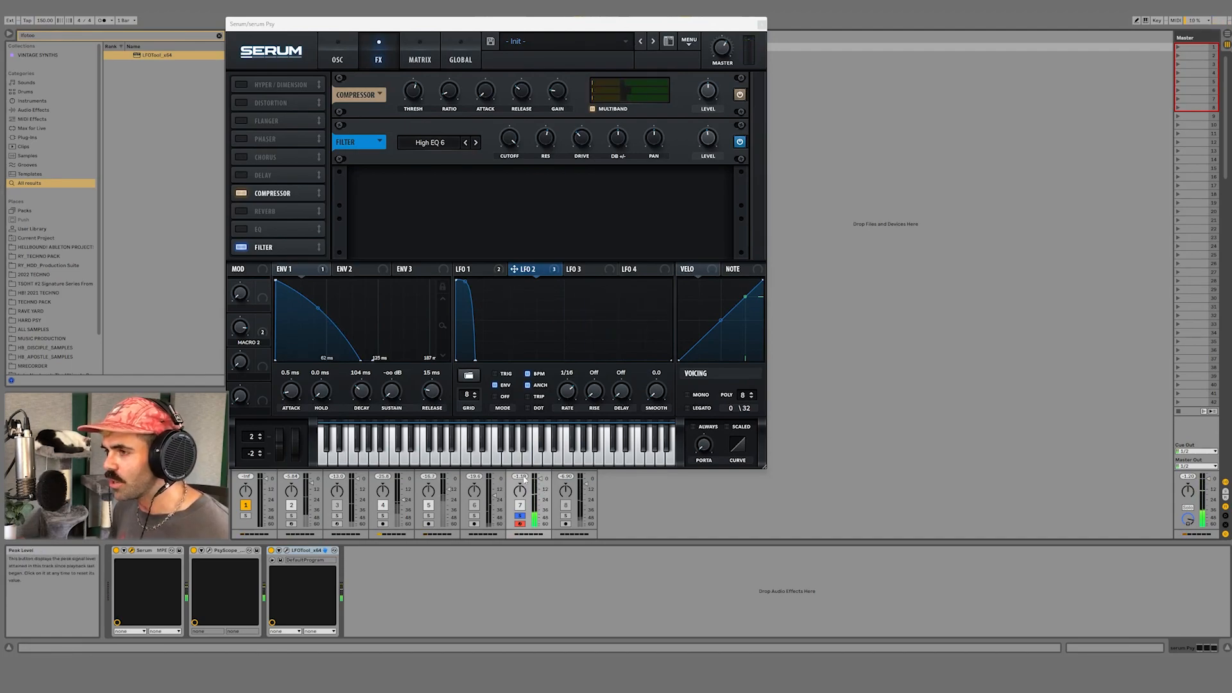
drag(510, 32, 618, 22)
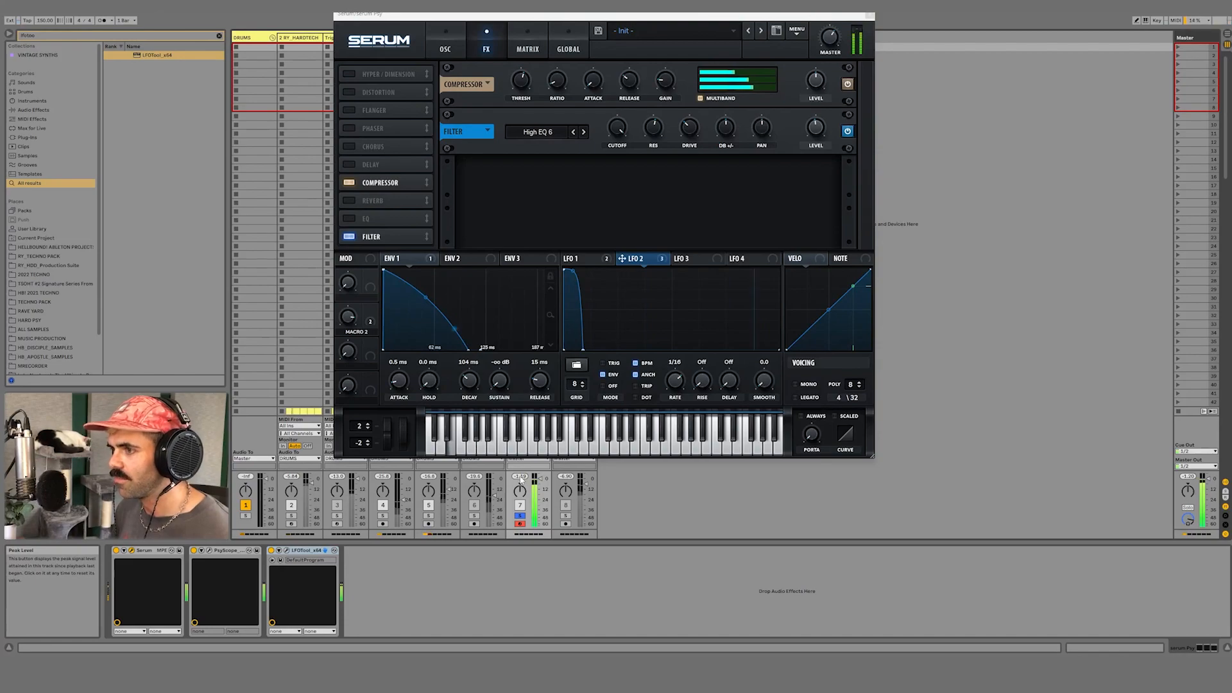
drag(844, 20, 790, 39)
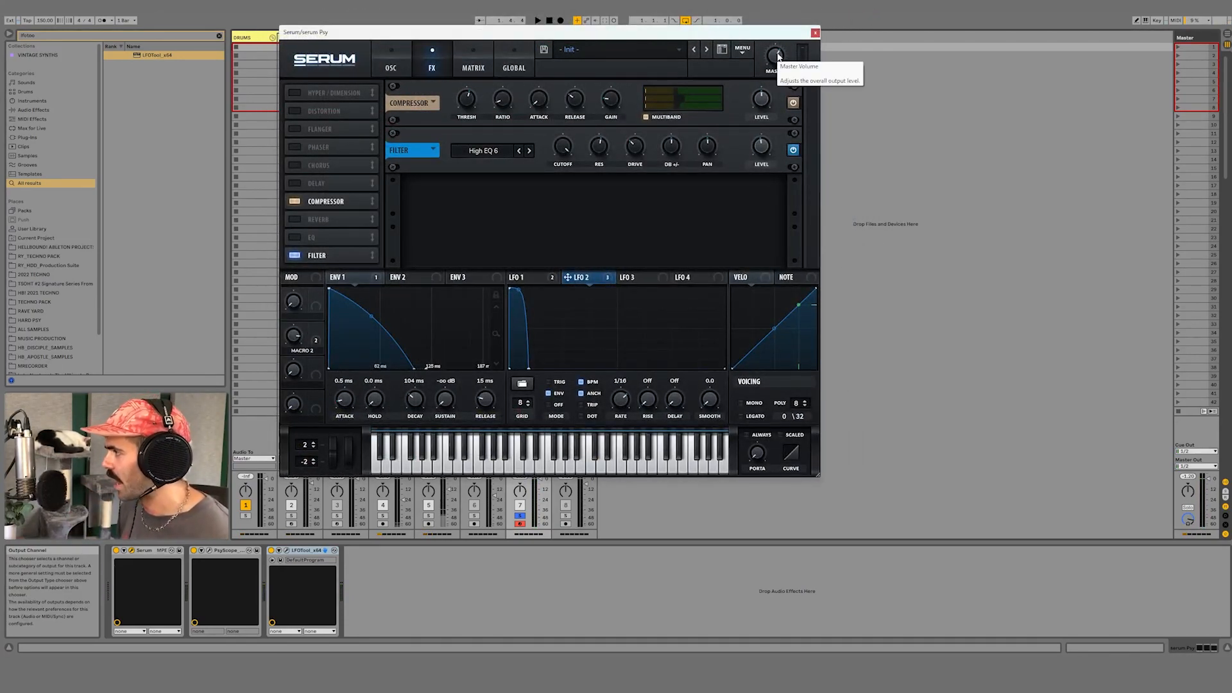
Return to the Arrangement view, lower the filter effect's drive while playing with the drums, and reopen Serum's oscillator view.
key(Tab)
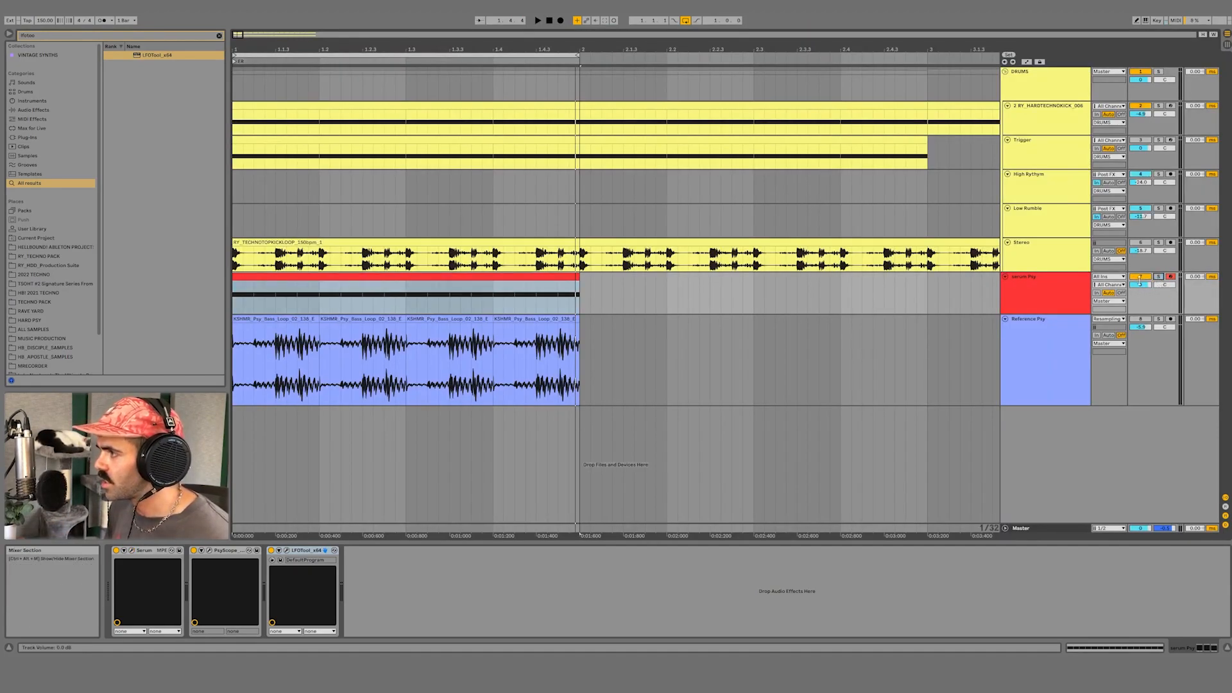
click(1046, 292)
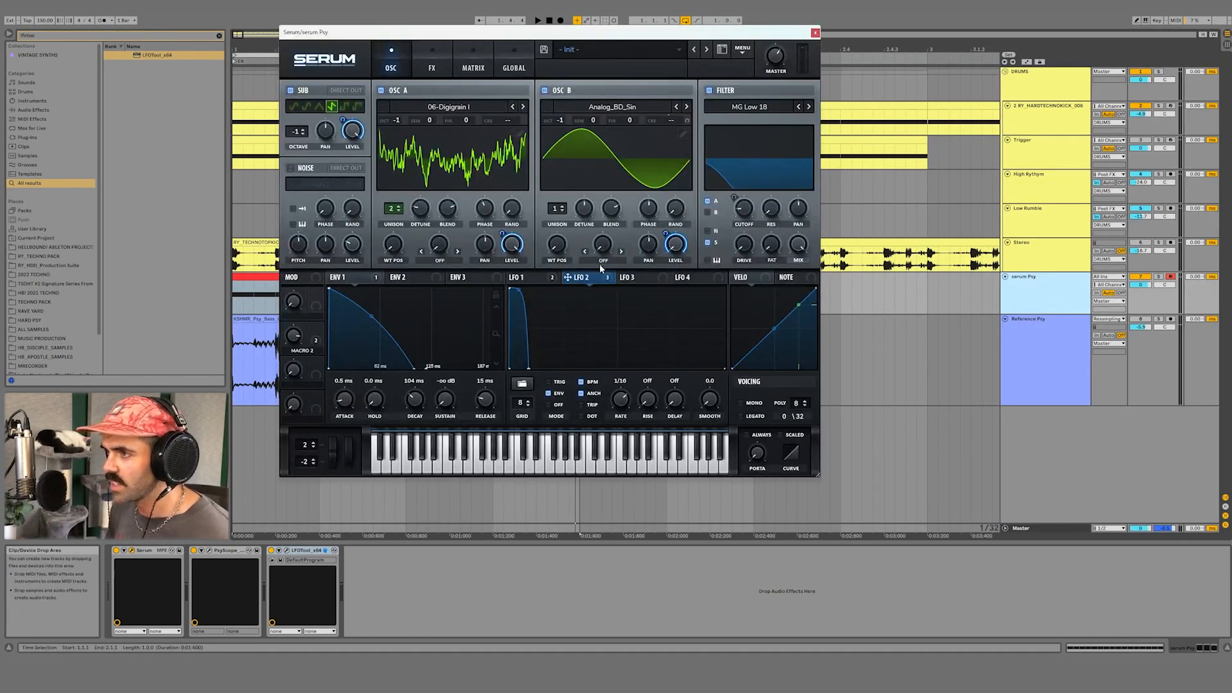
click(432, 68)
key(space)
drag(635, 148, 635, 166)
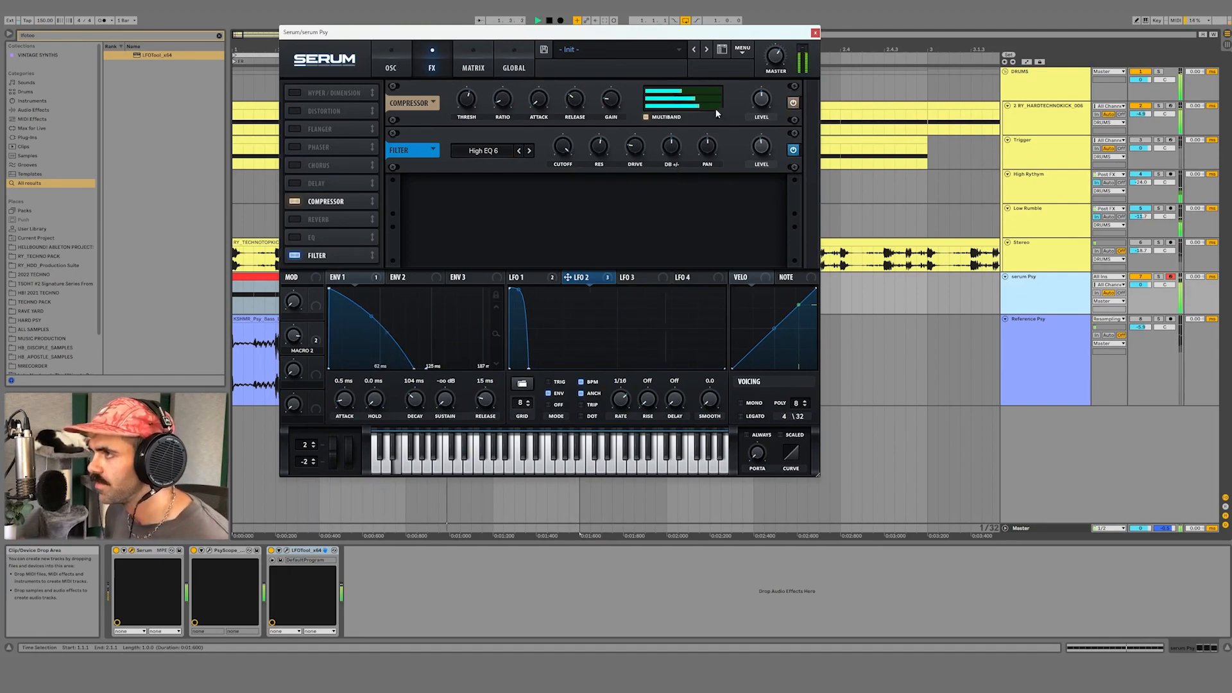
click(390, 64)
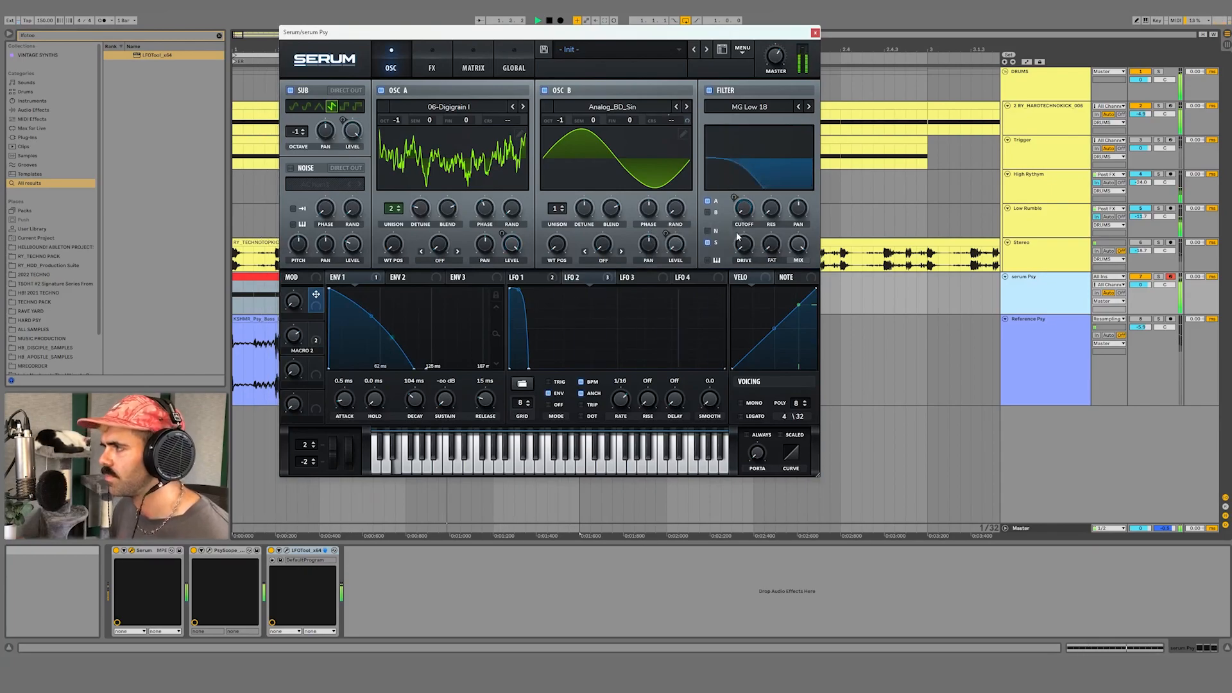
Set the Env 1 modulation amount on the filter cutoff to about 81 while listening to the bass with the drums.
key(space)
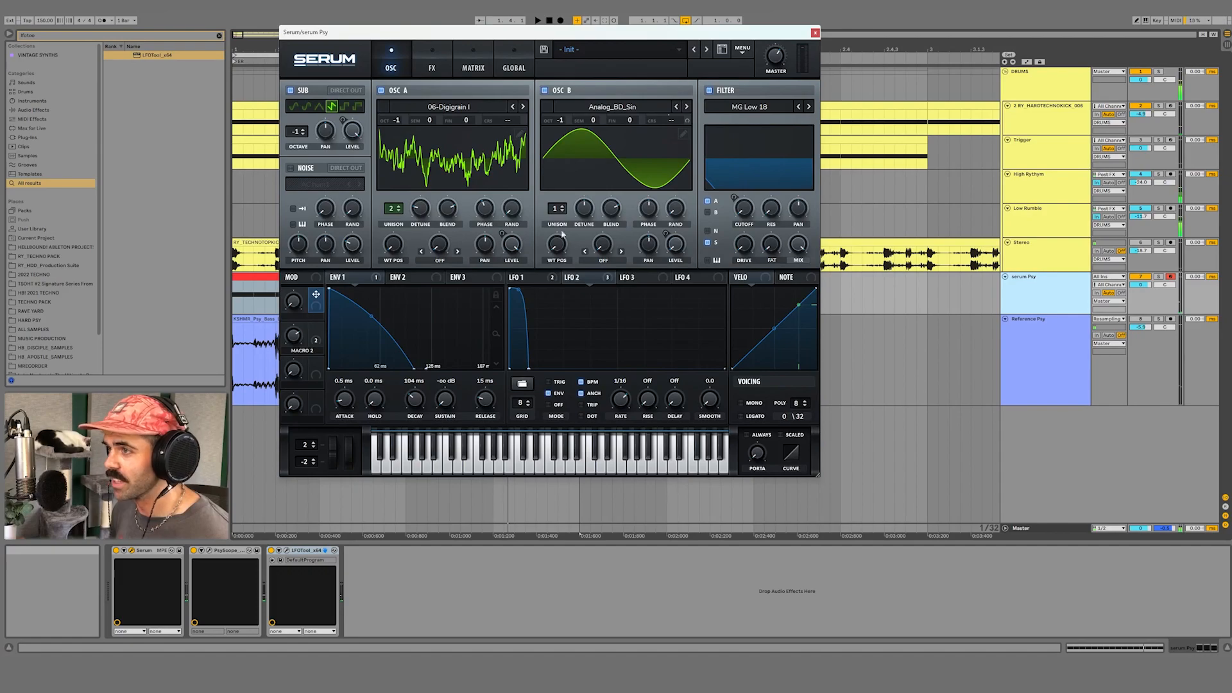
click(530, 278)
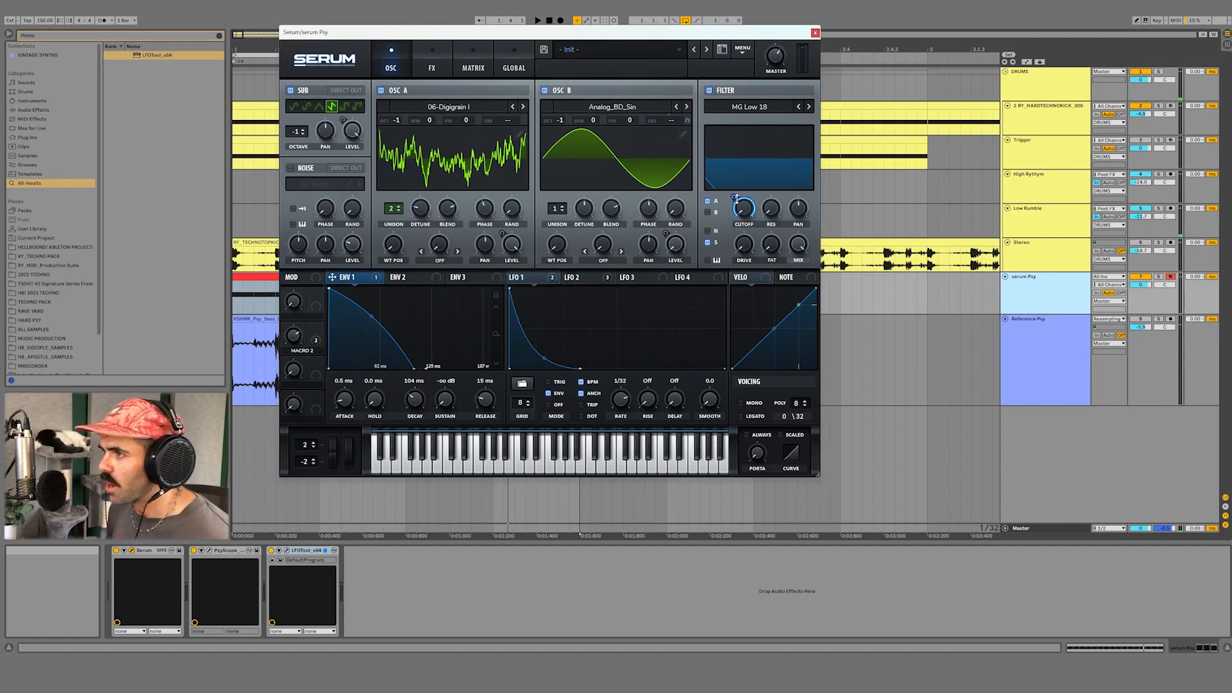
key(space)
mouse_move(734, 200)
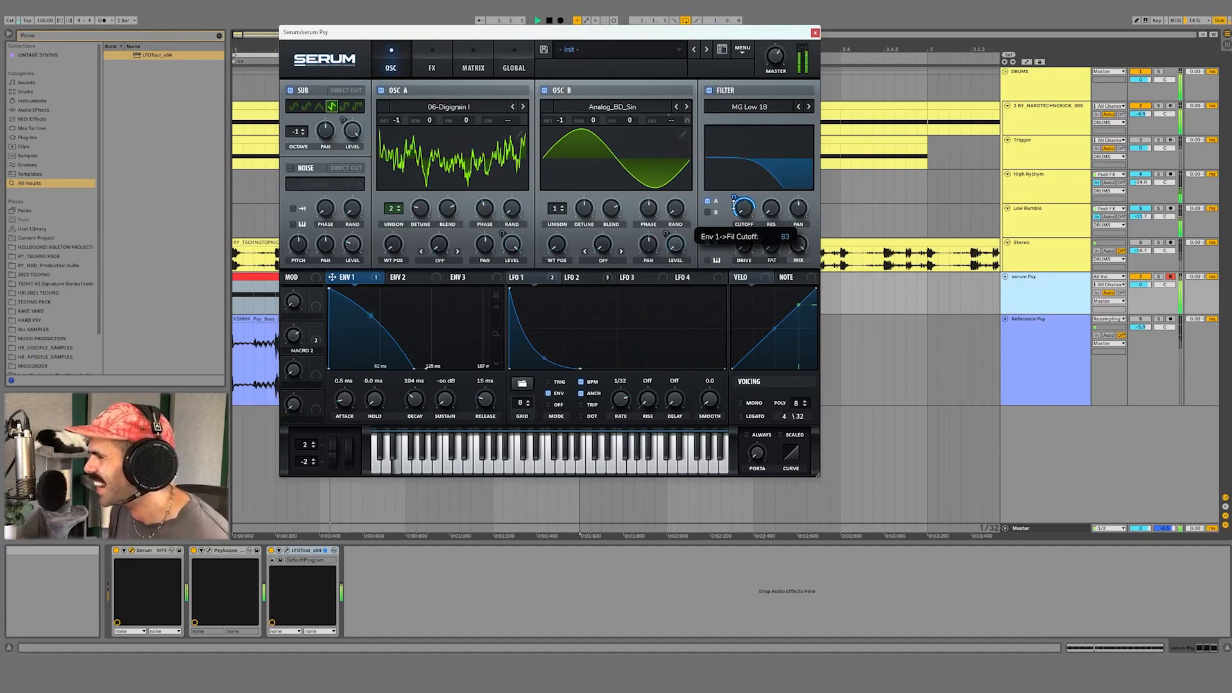
drag(734, 203, 734, 205)
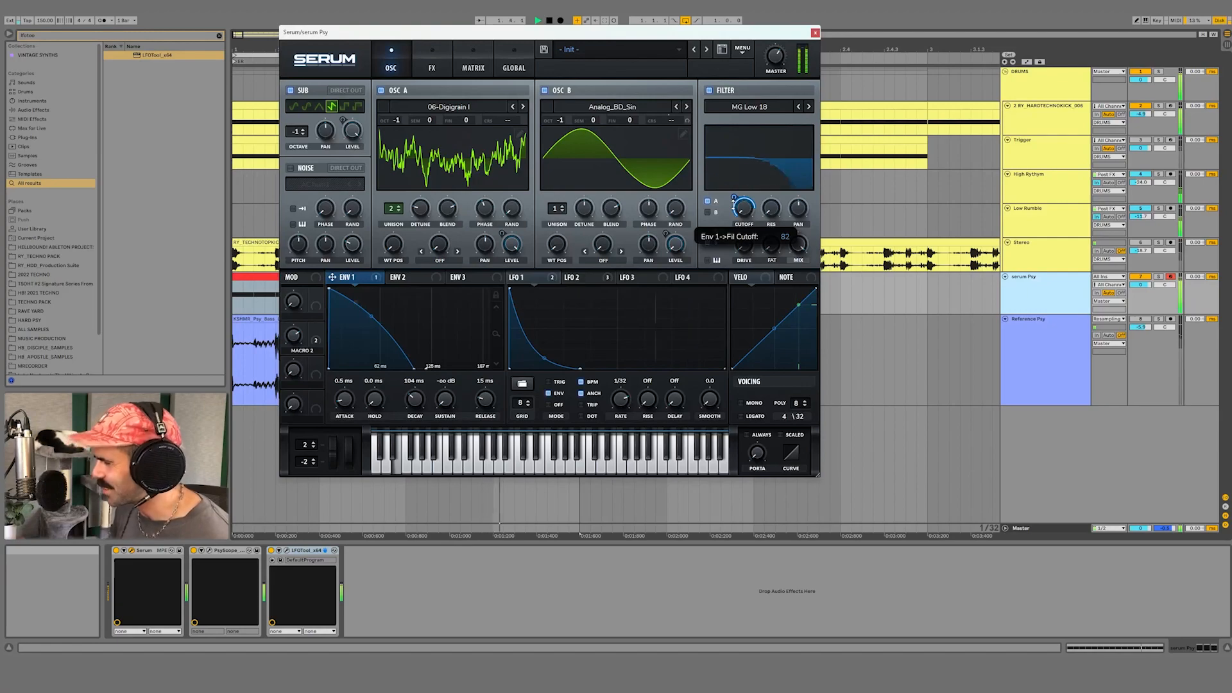
mouse_move(734, 204)
mouse_down()
mouse_move(730, 224)
mouse_move(739, 207)
mouse_up()
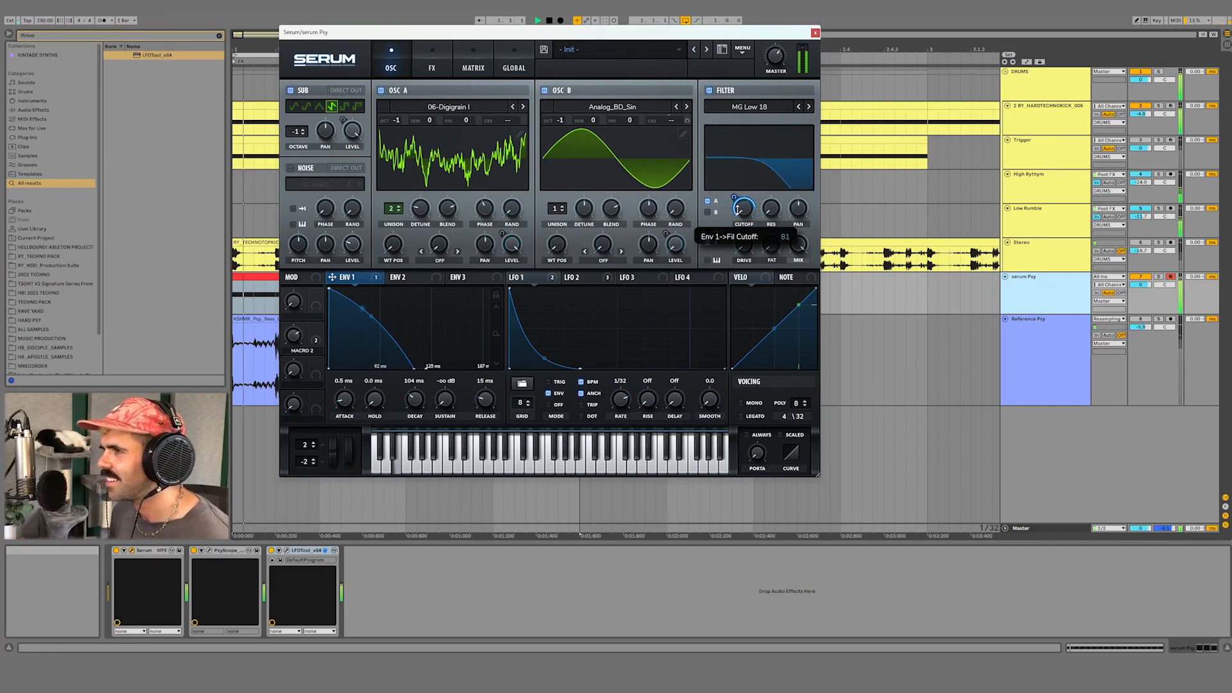
key(space)
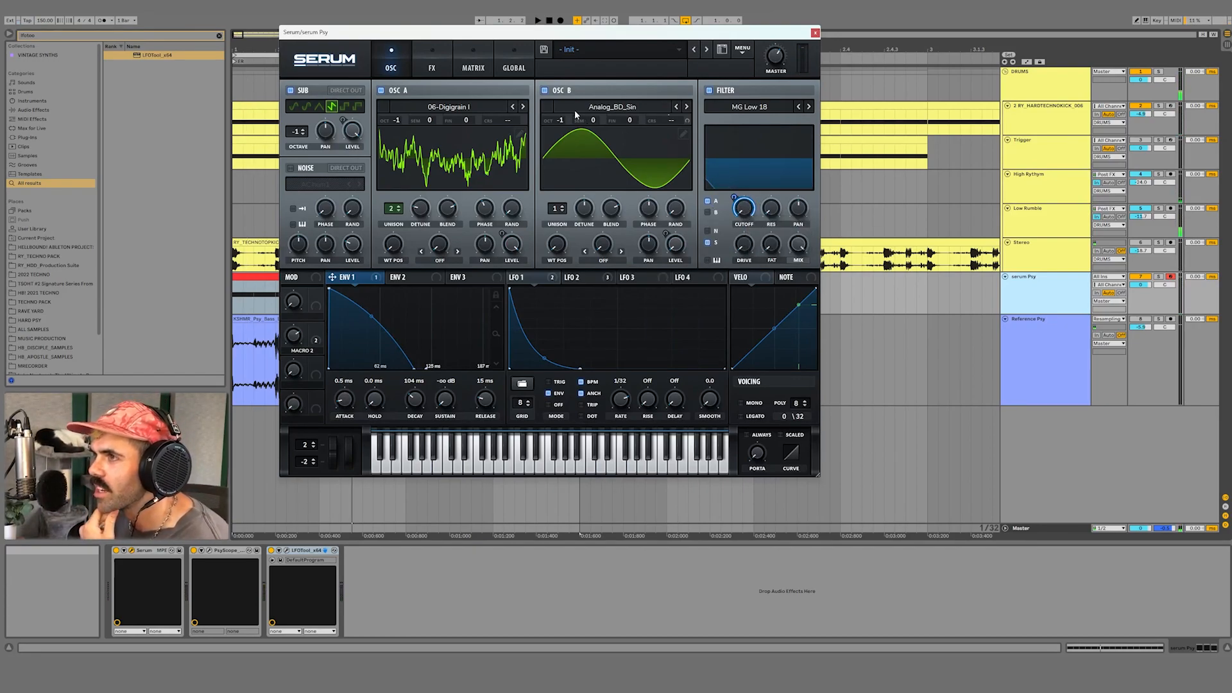
Make Macro 1 the aux source of the Env 1 filter cutoff modulation and name the first two macros Filter Env and Attack.
click(473, 64)
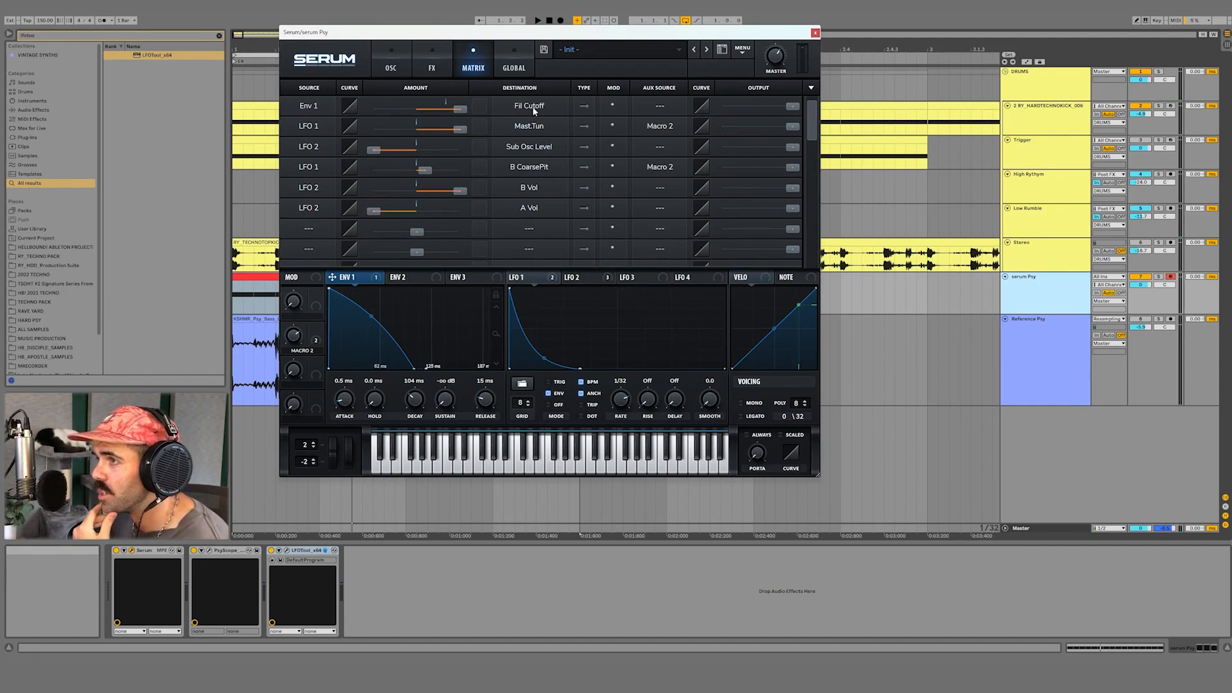
click(657, 106)
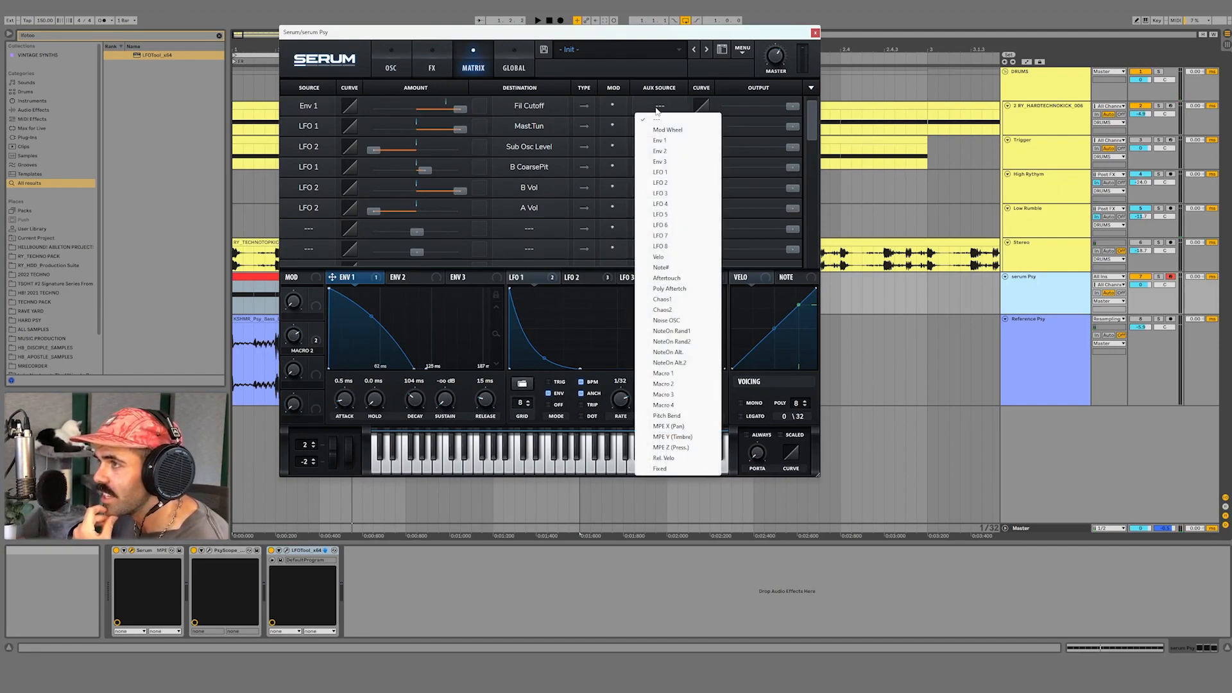
click(665, 374)
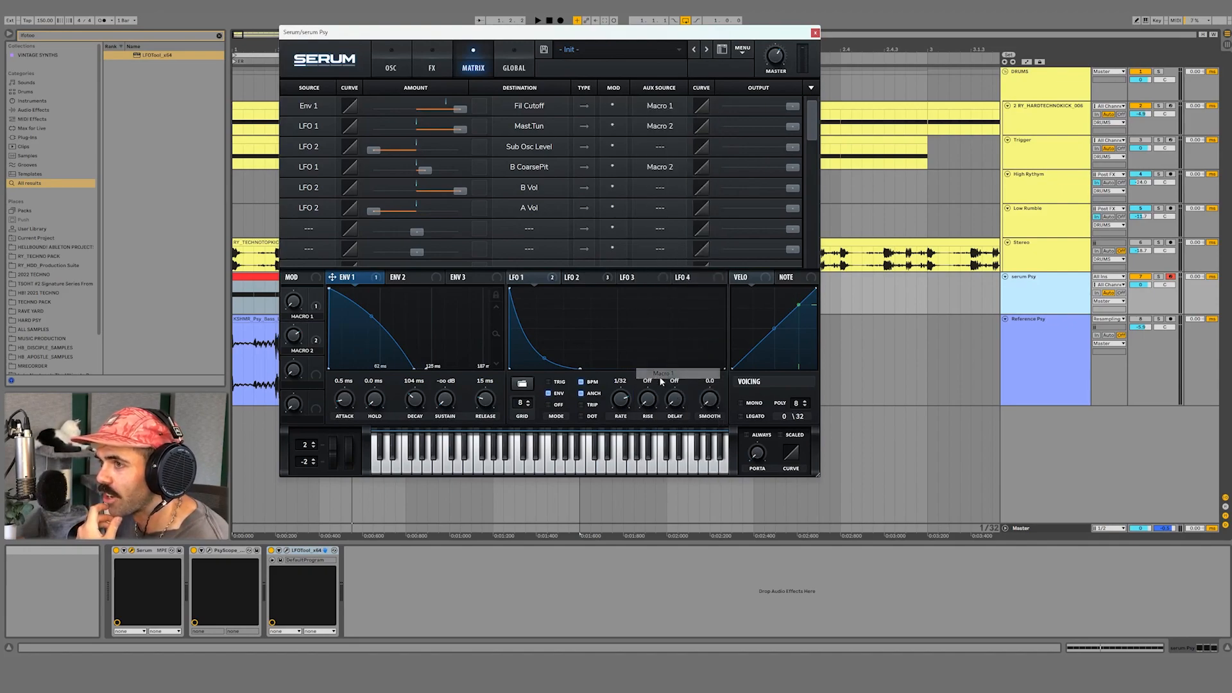
double_click(308, 315)
text(Filter E)
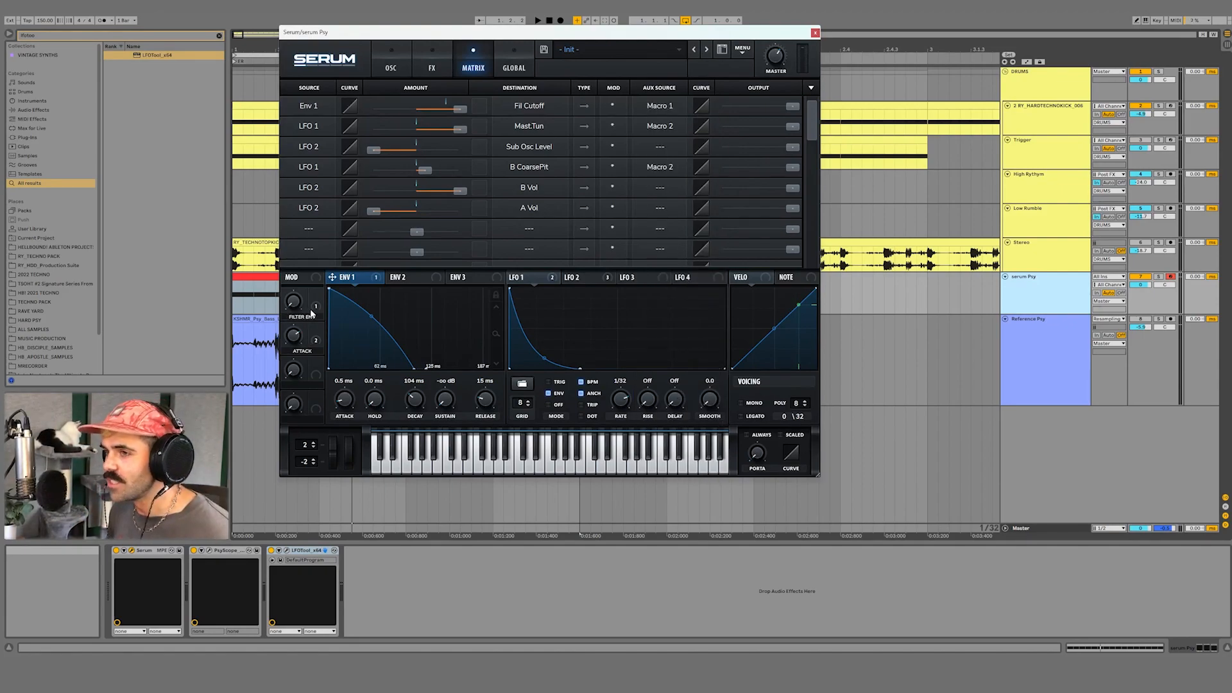
Return to the oscillator view and audition the Filter Env macro, including about 88%, along with oscillator A's detune during playback.
click(393, 71)
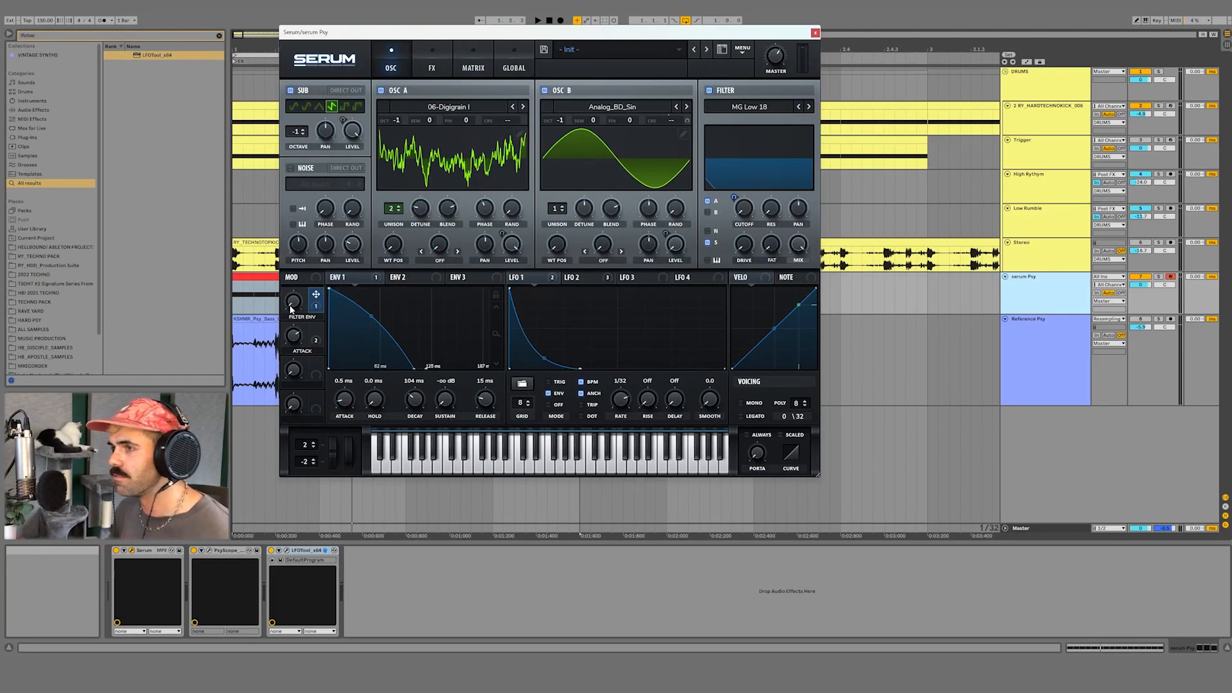
key(space)
drag(290, 305, 319, 234)
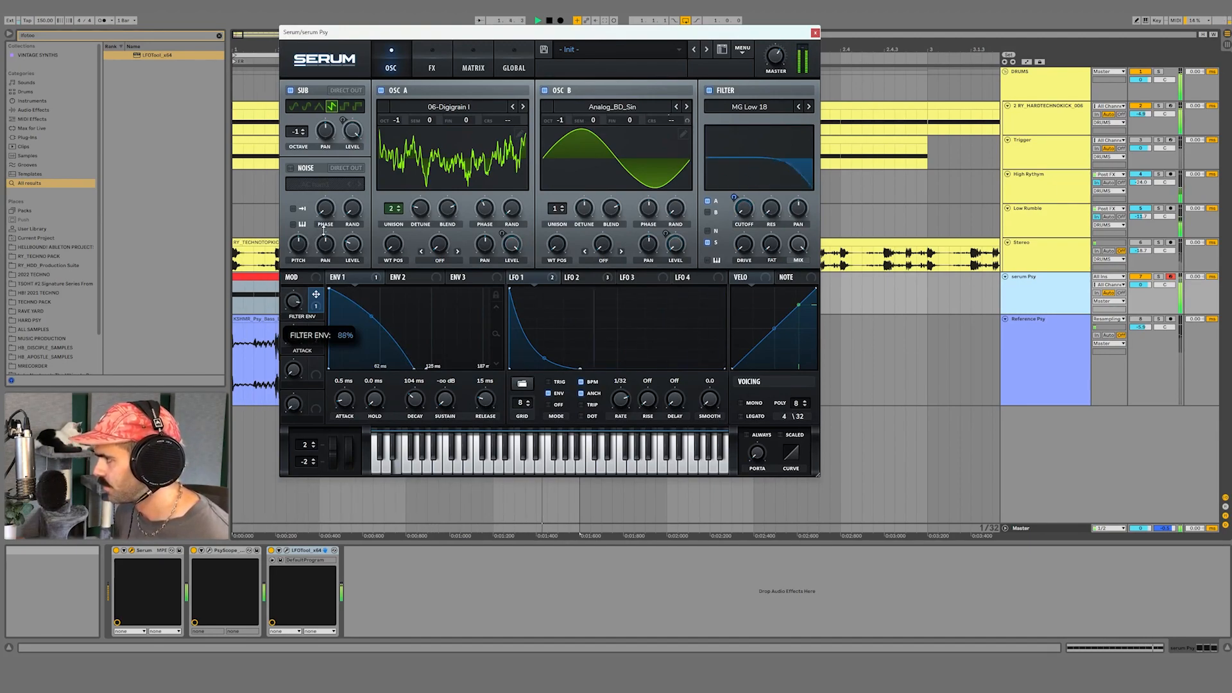
drag(425, 208, 425, 197)
drag(291, 301, 285, 332)
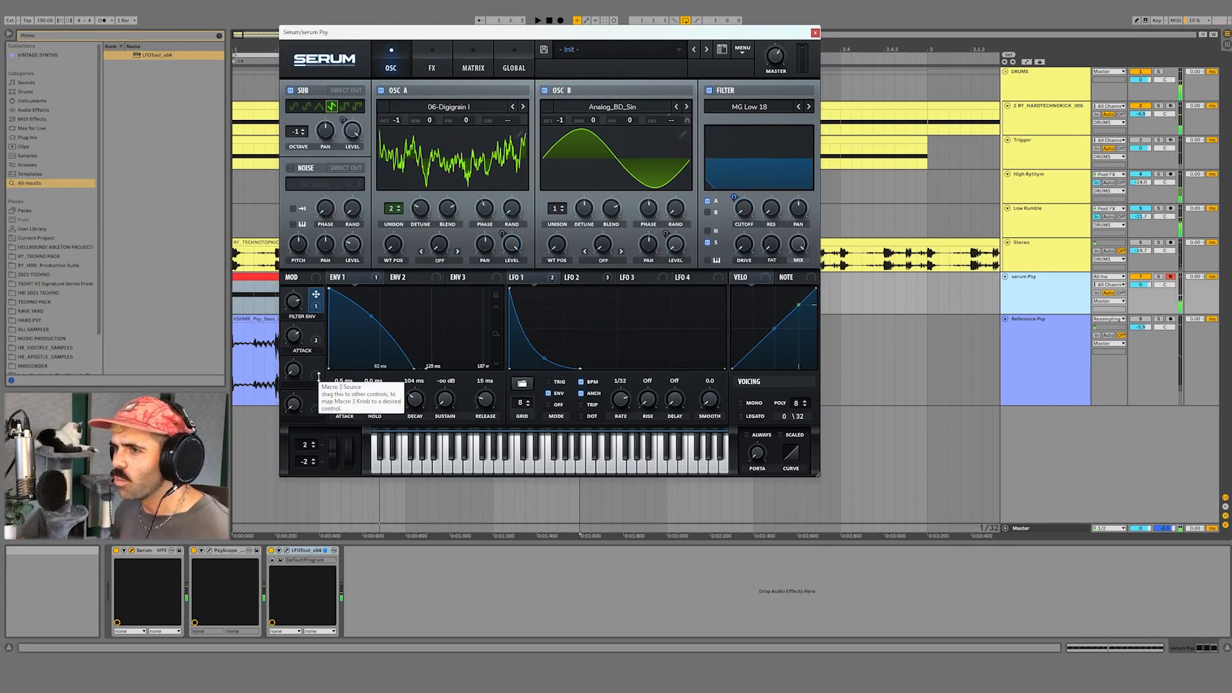
Map Macro 3 to oscillator A's detune, name it Detune, and audition it with Env 1's decay during playback.
mouse_move(419, 209)
mouse_down()
mouse_move(414, 233)
mouse_move(420, 213)
mouse_up()
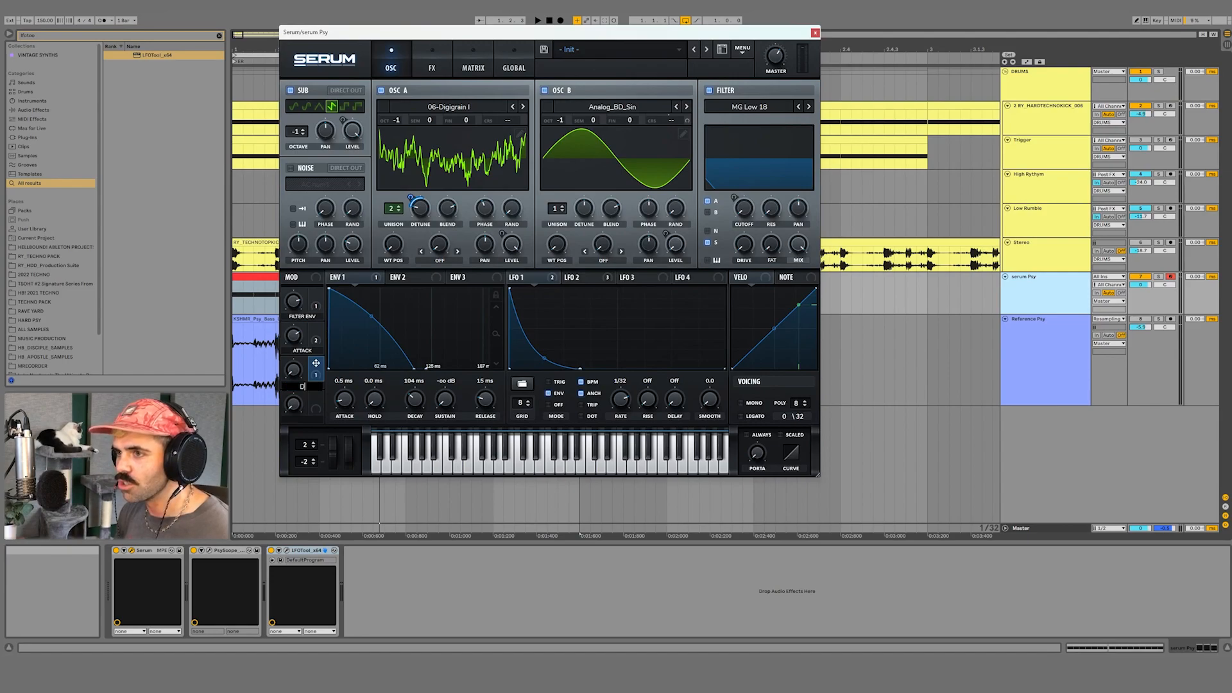
key(space)
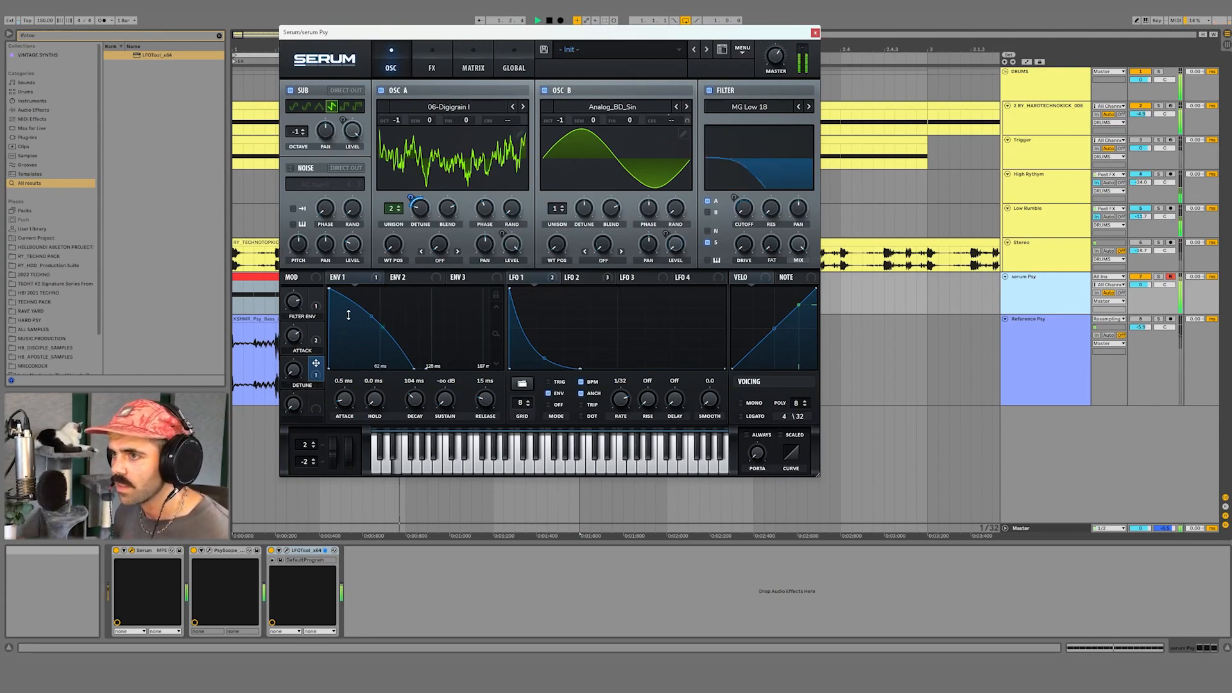
drag(372, 317, 373, 317)
drag(411, 398, 410, 398)
double_click(411, 398)
mouse_move(303, 357)
drag(312, 323, 317, 311)
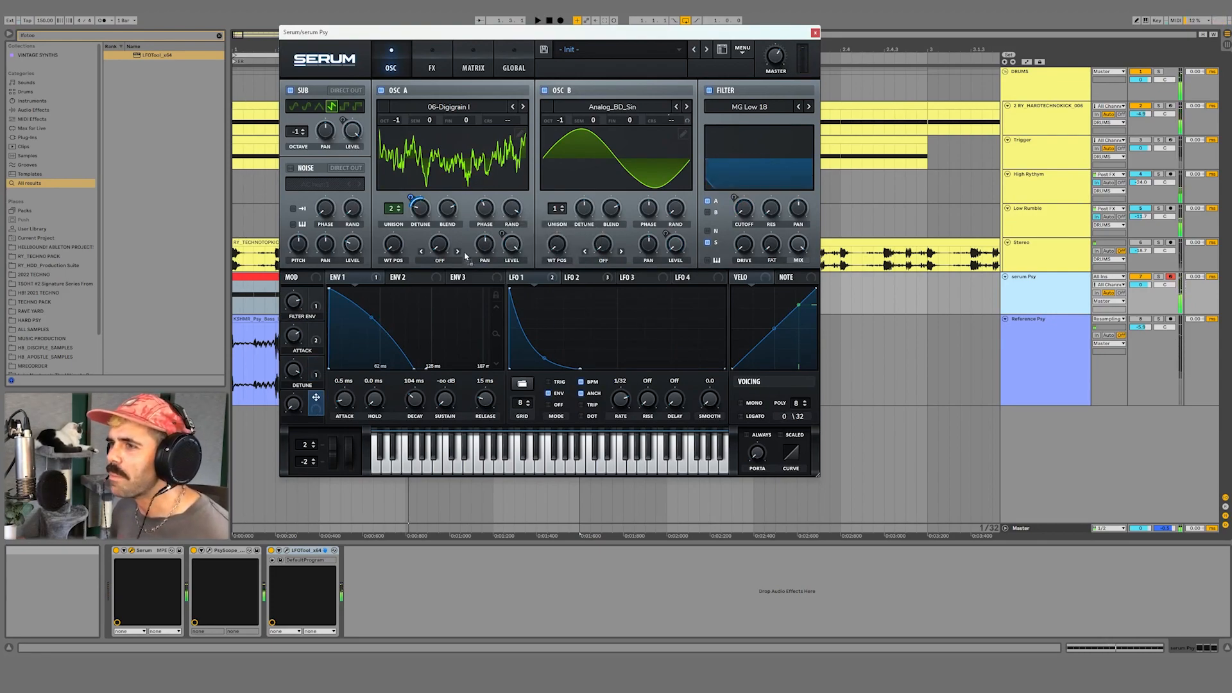
Map Macro 4 to oscillator A's random phase, name it Random Phase, and start playback.
drag(516, 208, 513, 208)
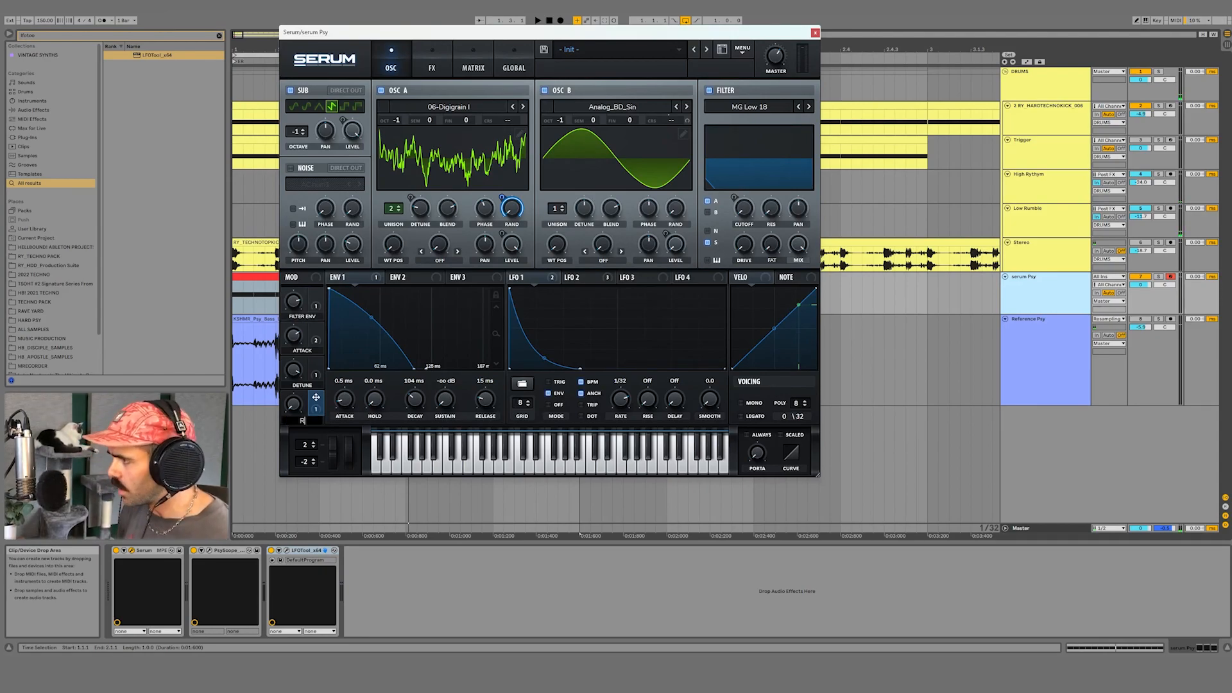
key(space)
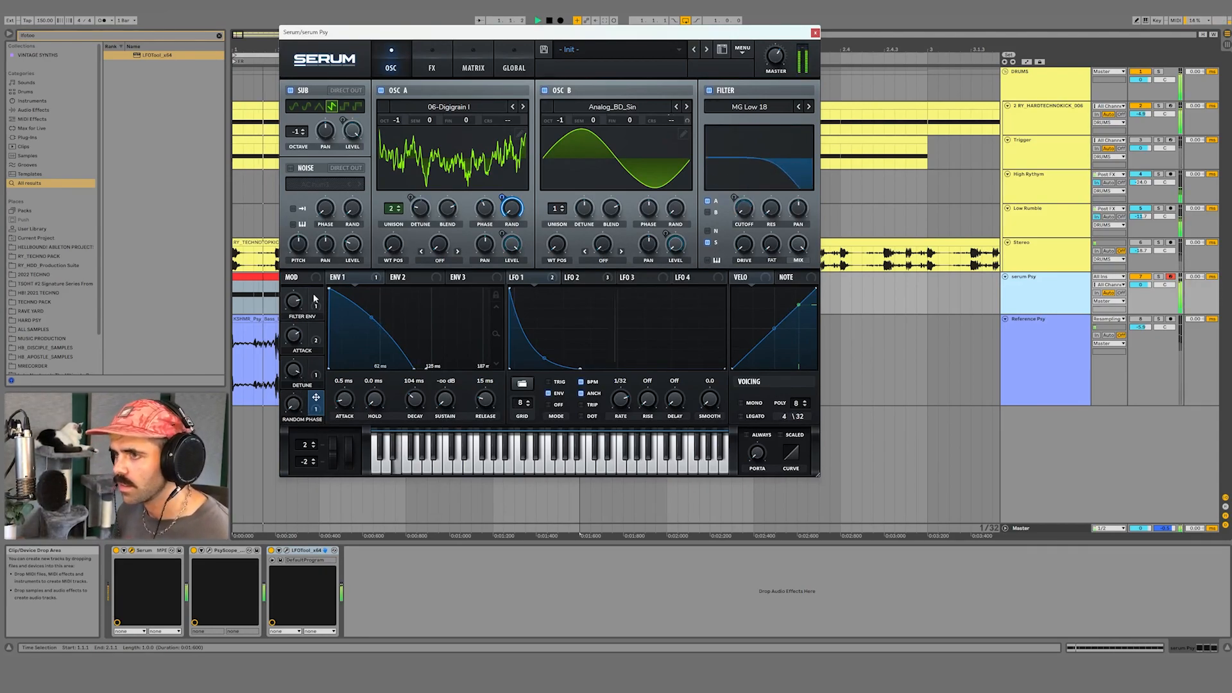
Adjust the Filter Env macro and try oscillator A's wavetable position while the loop plays.
mouse_move(300, 302)
drag(300, 302, 298, 306)
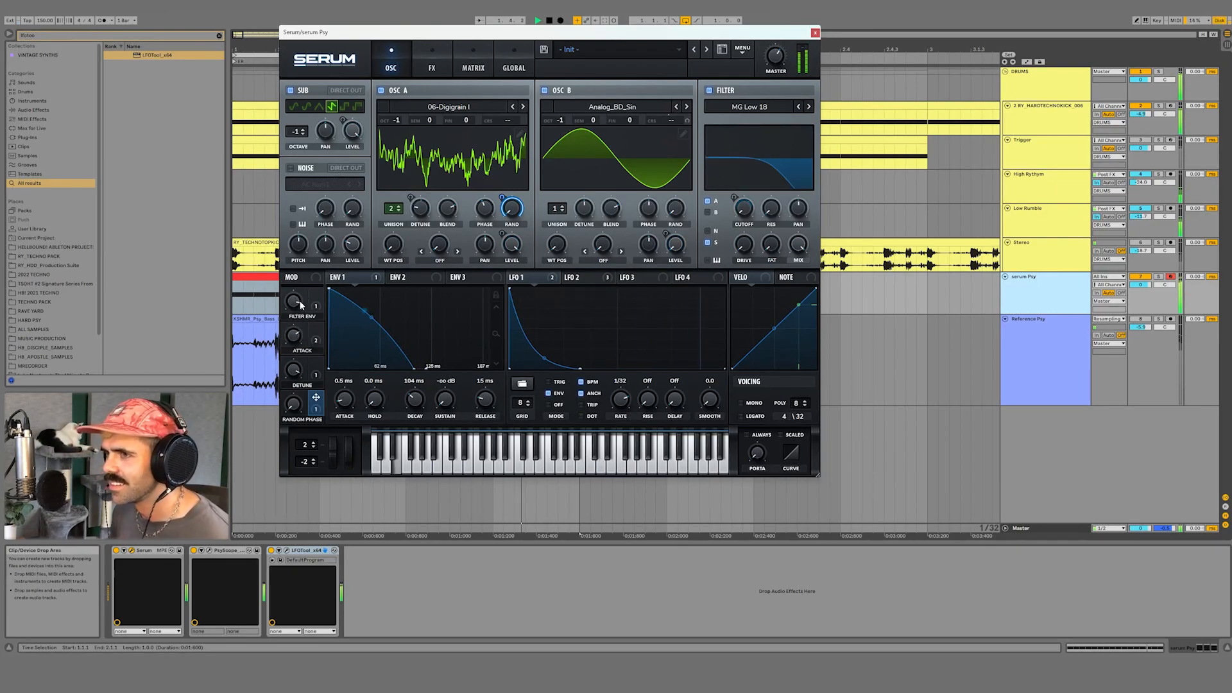
drag(296, 308, 298, 314)
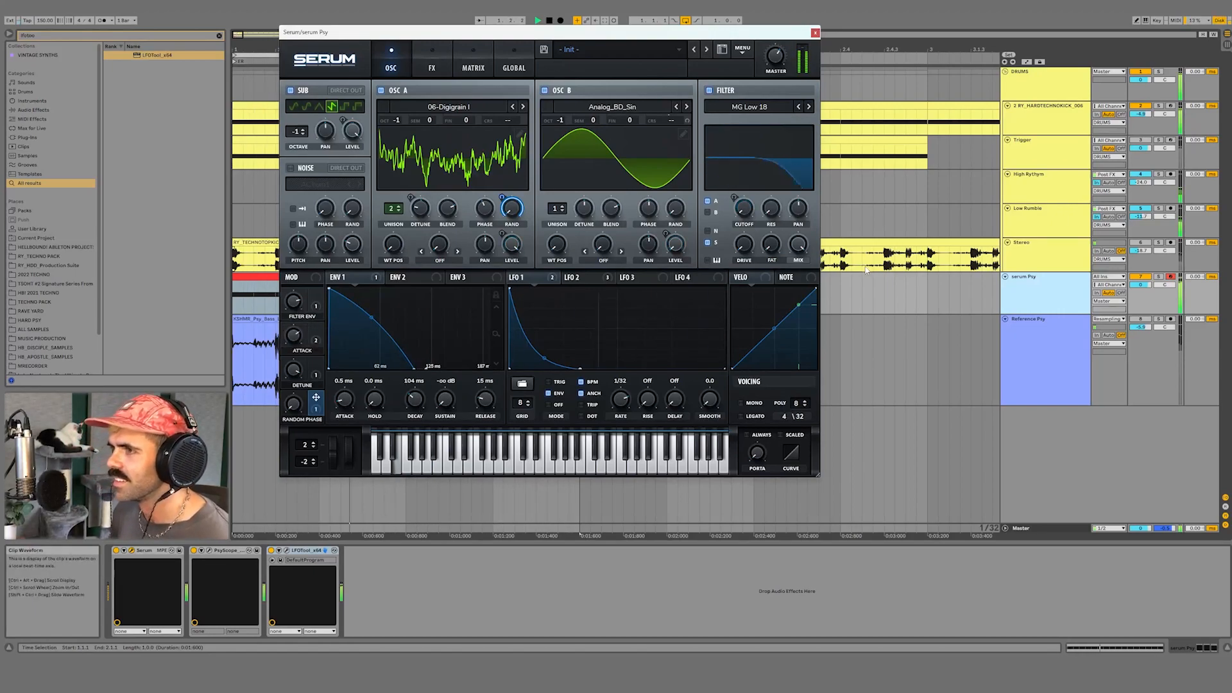
drag(399, 243, 413, 334)
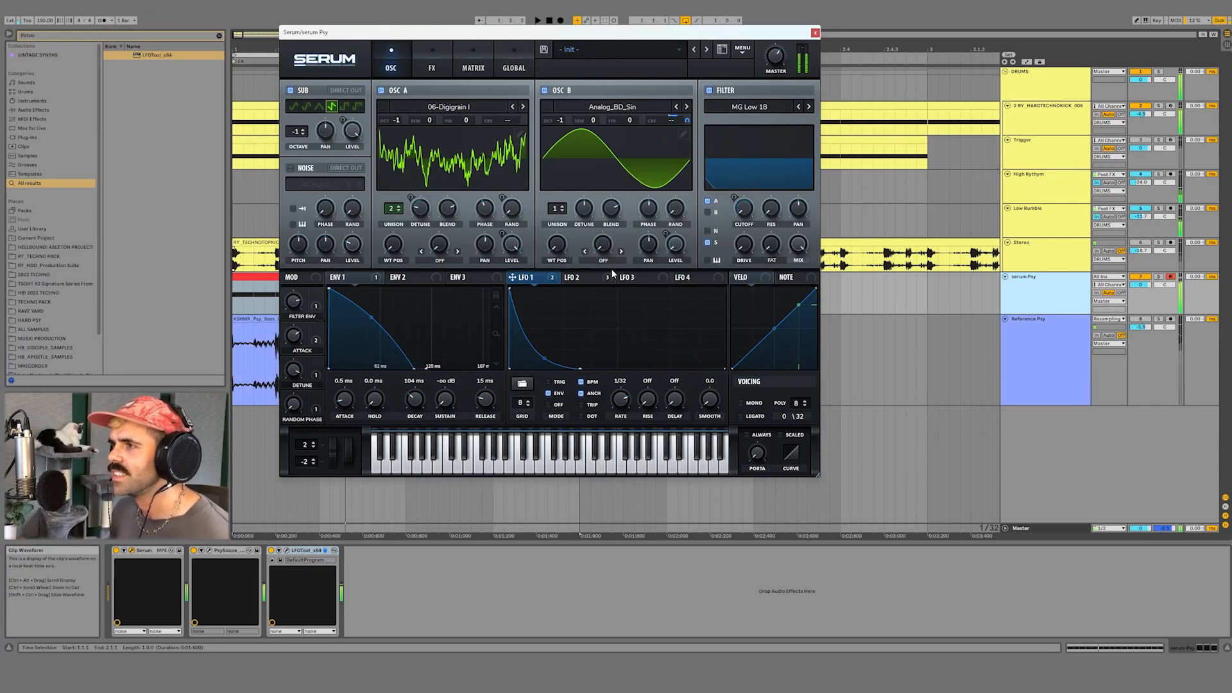
key(space)
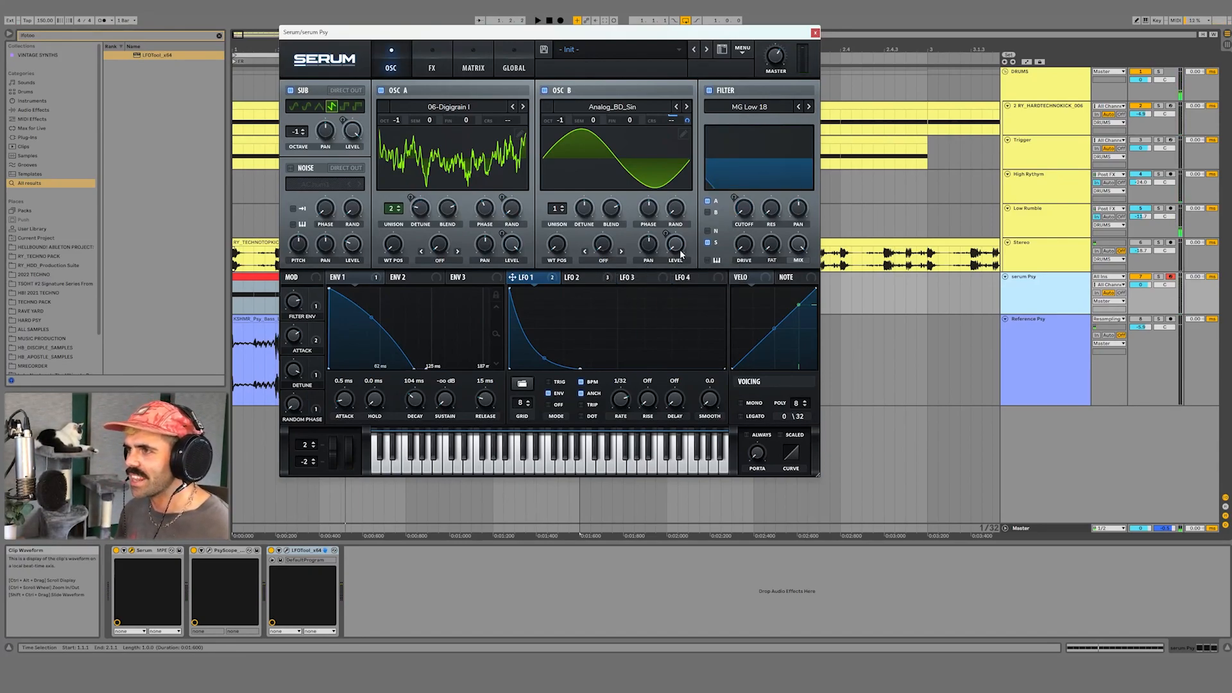
Show LFO 2, disable oscillator A and the sub oscillator, and play the serum Psy track soloed to hear oscillator B alone.
click(599, 278)
click(381, 91)
click(291, 91)
key(space)
click(1055, 294)
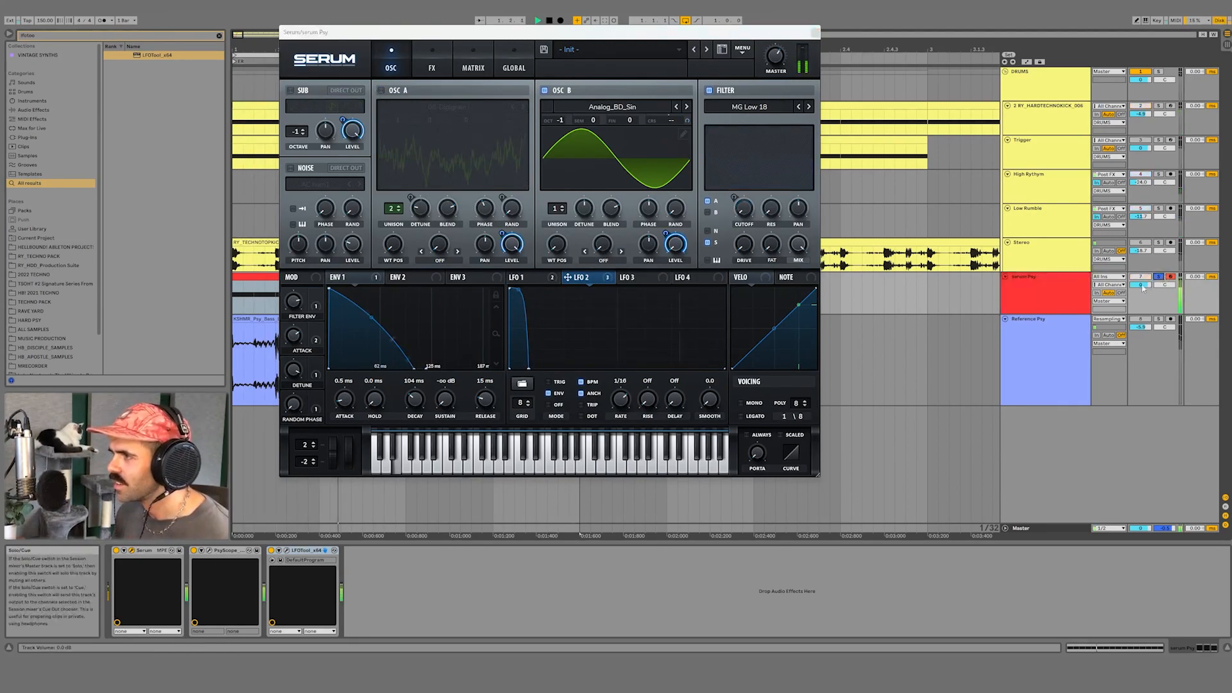
key(space)
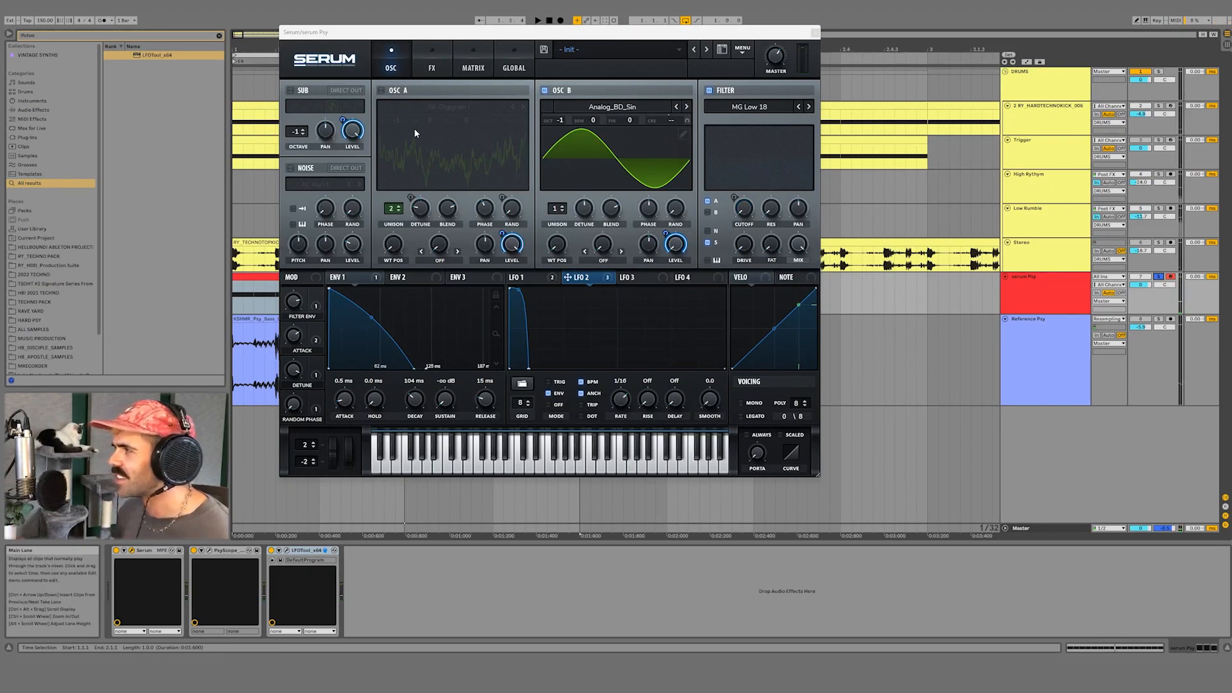
Re-enable oscillator A and the sub oscillator, resume playback and unsolo the serum Psy track.
click(381, 91)
click(291, 90)
key(space)
click(1159, 277)
Close the Serum window and raise the High Rythym track's volume while the full loop plays.
click(815, 33)
click(1028, 306)
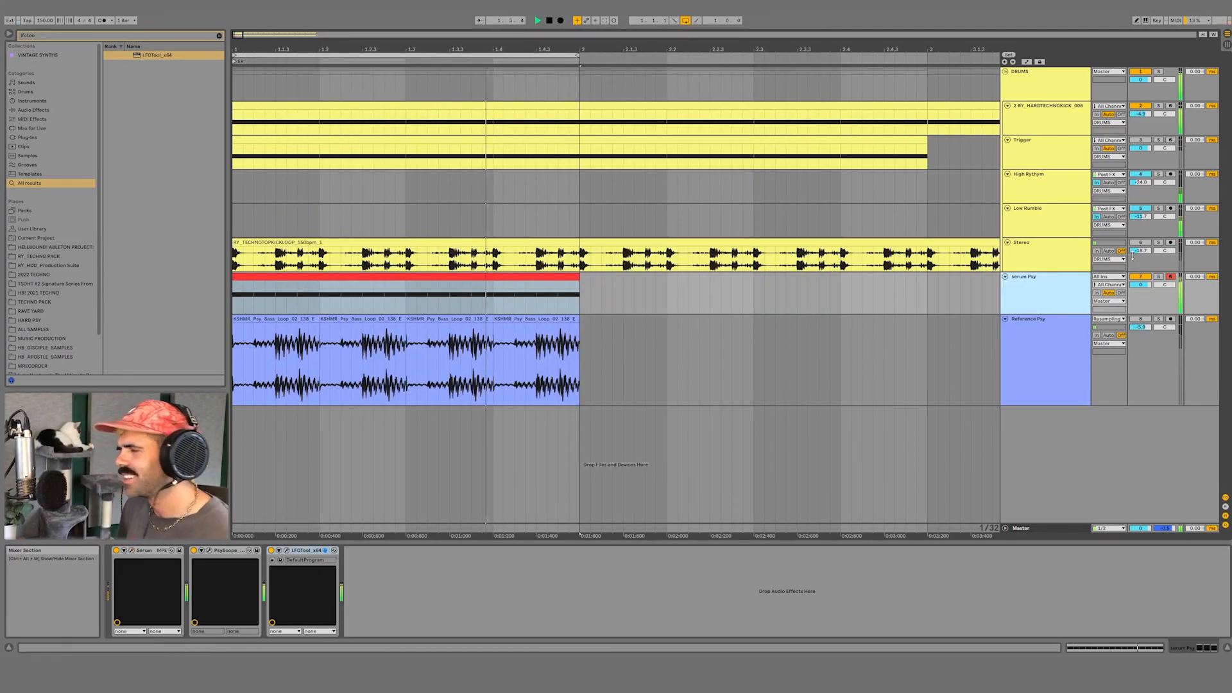
drag(1134, 179, 1134, 156)
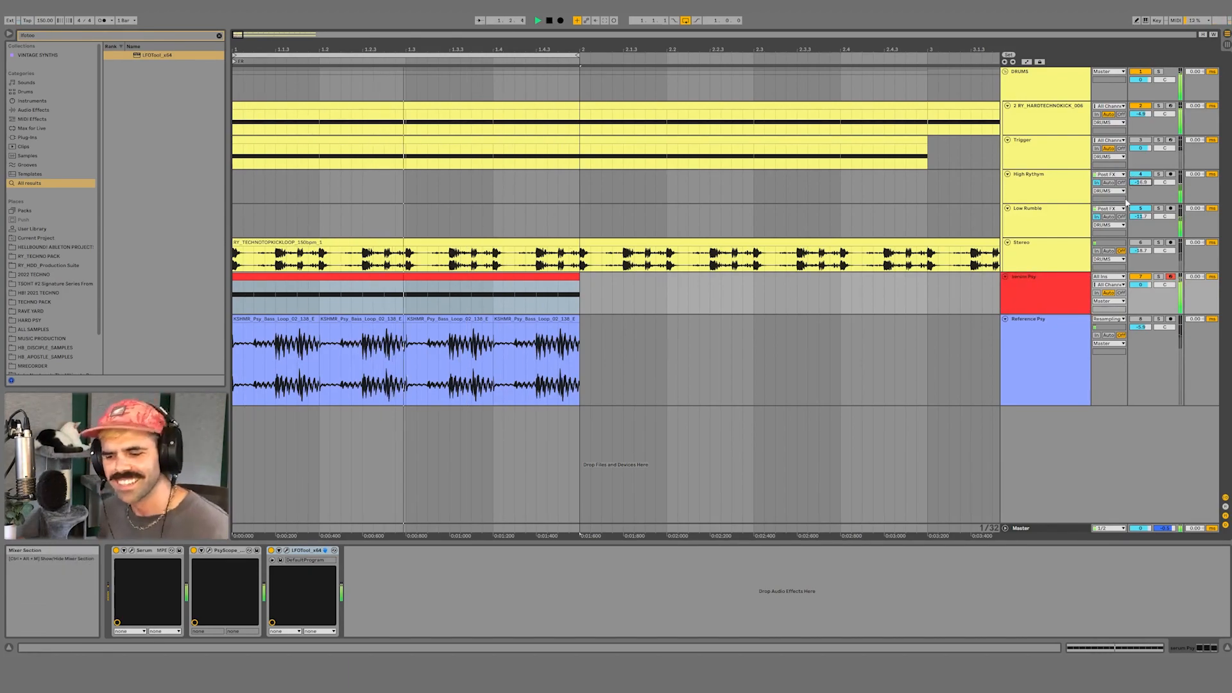